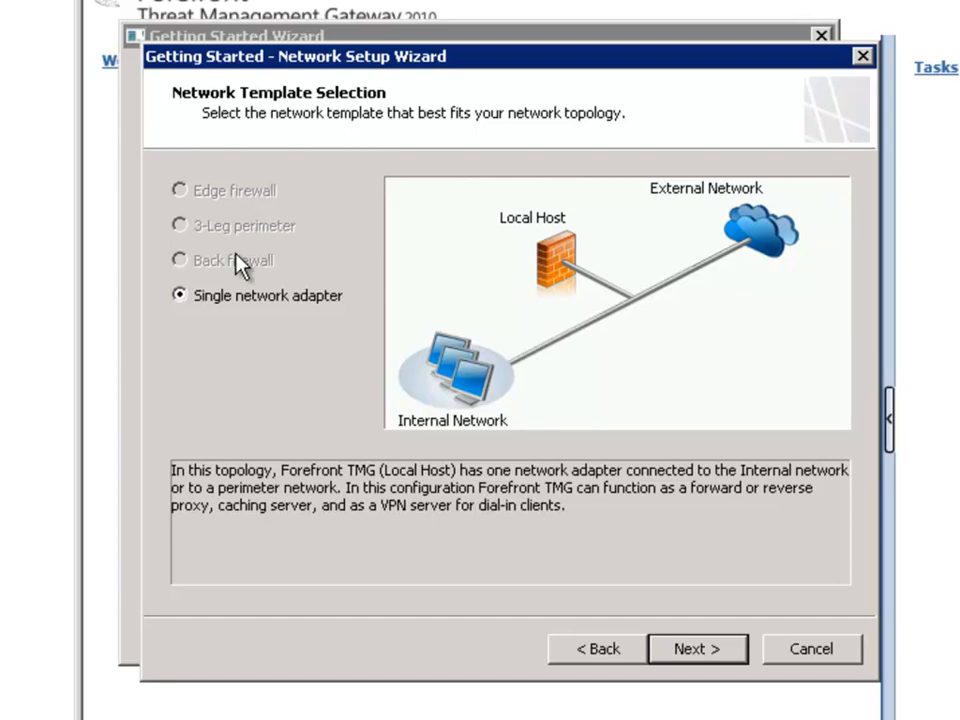
Step: Complete the network setup with the single network adapter template and the existing Local Area Connection settings
left_click(697, 650)
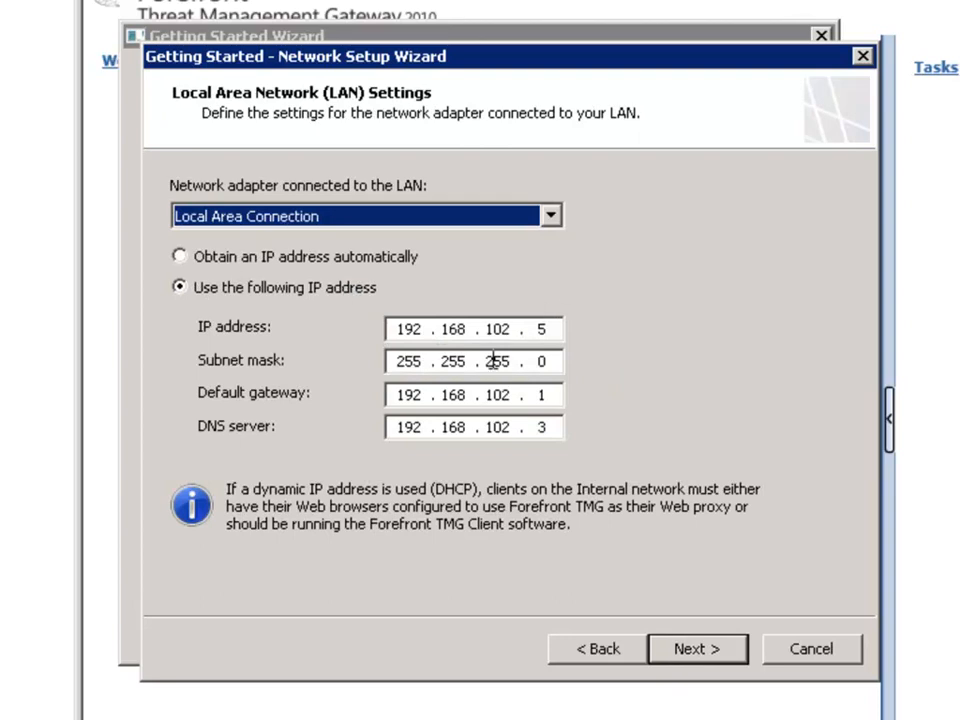
left_click(697, 650)
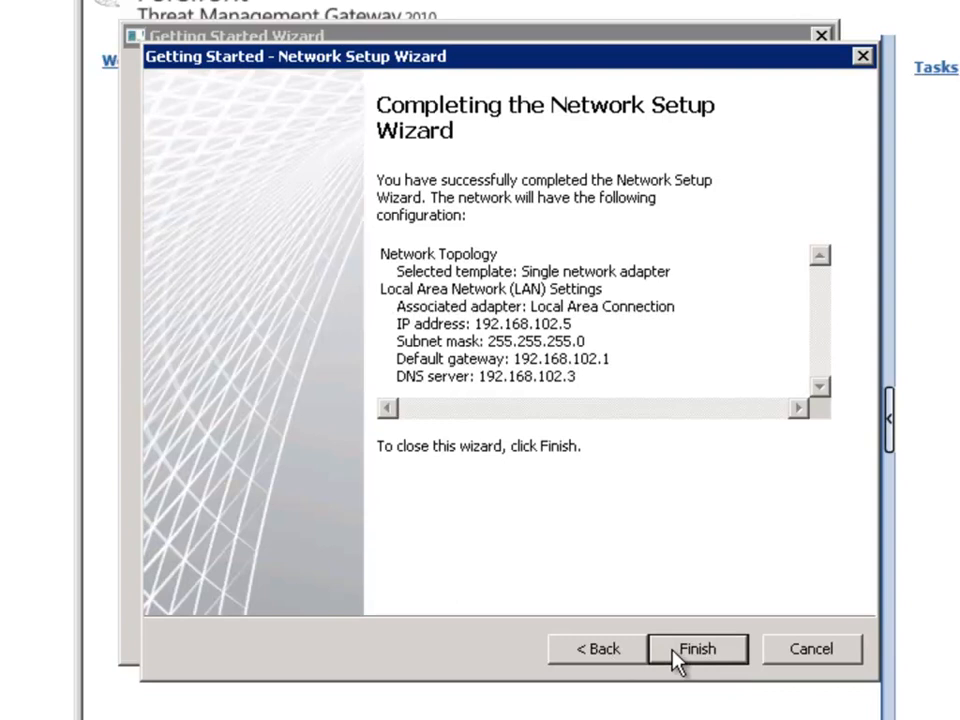
left_click(606, 658)
left_click(707, 657)
left_click(698, 662)
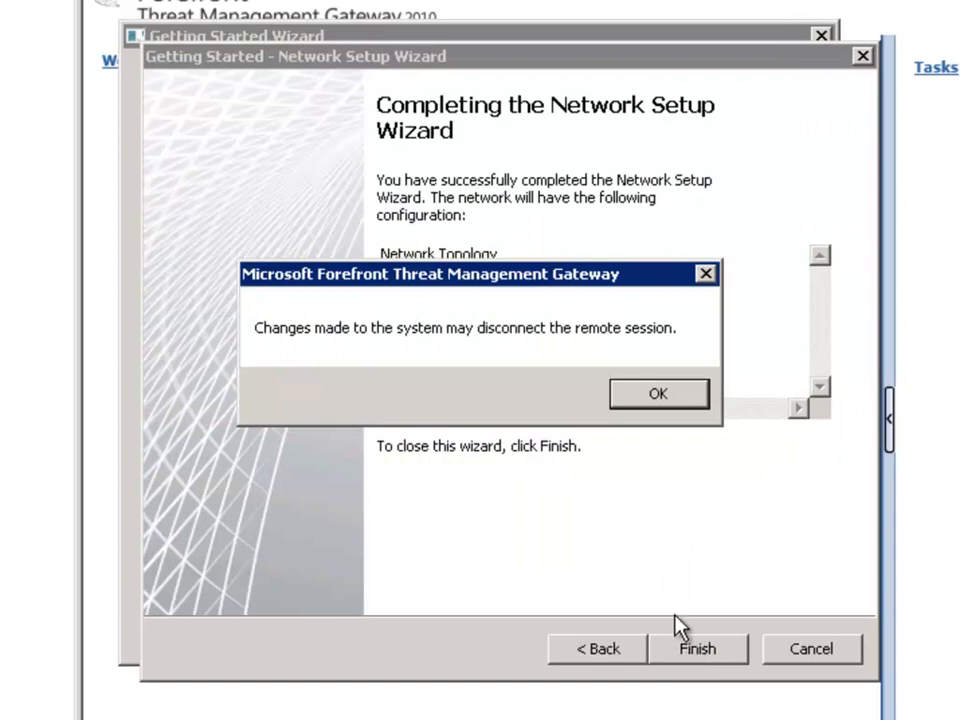
left_click(659, 395)
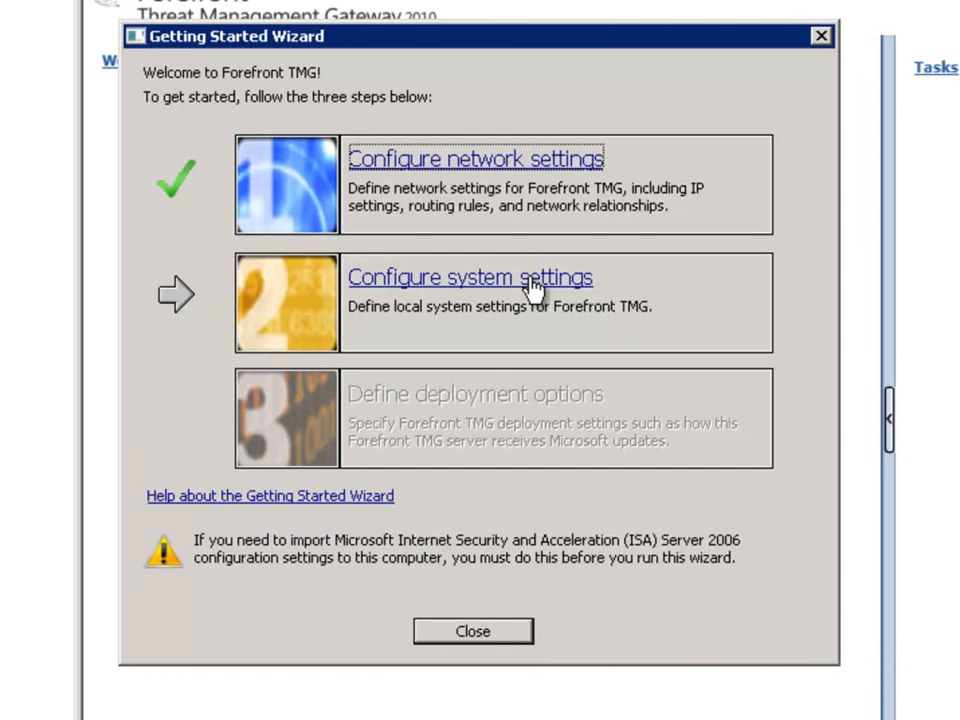
Step: Complete the system settings configuration, keeping the existing computer name, domain membership and DNS suffix
left_click(453, 283)
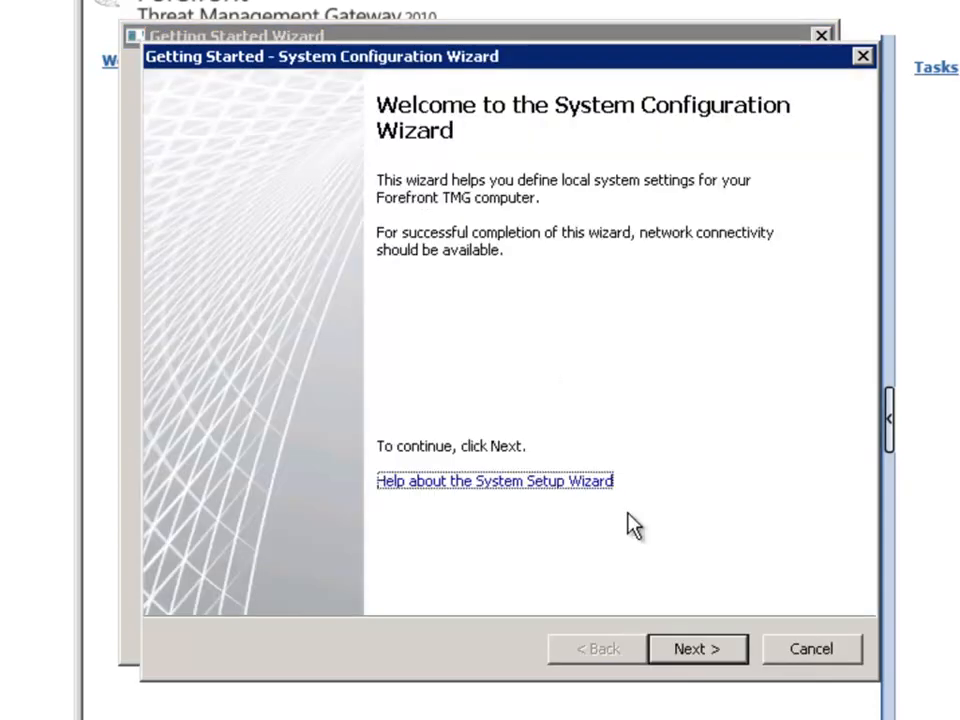
left_click(700, 652)
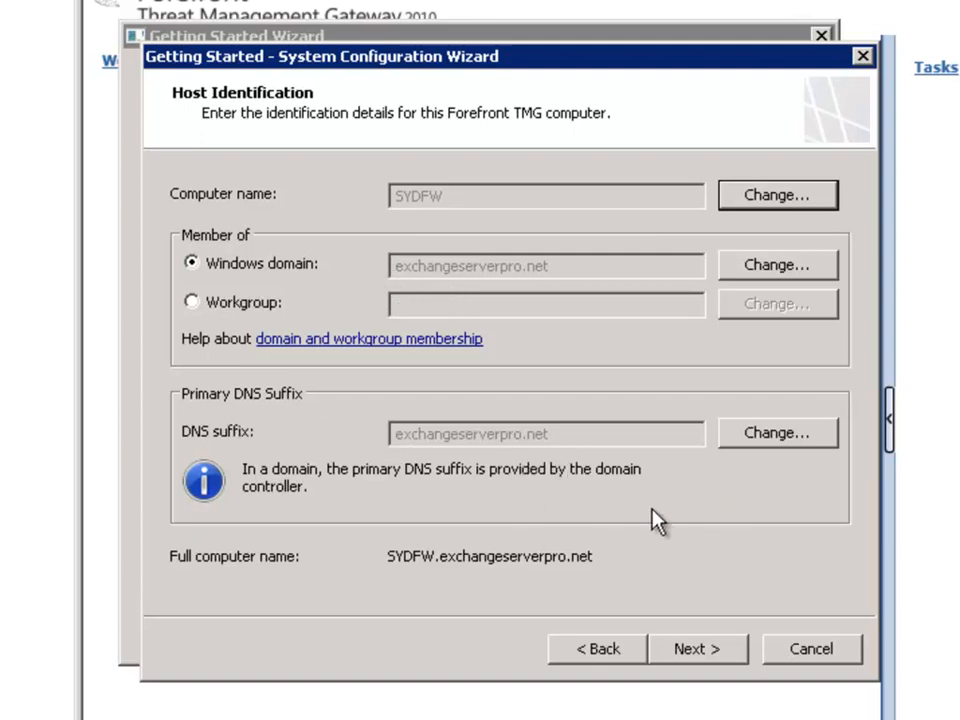
left_click(702, 658)
left_click(702, 658)
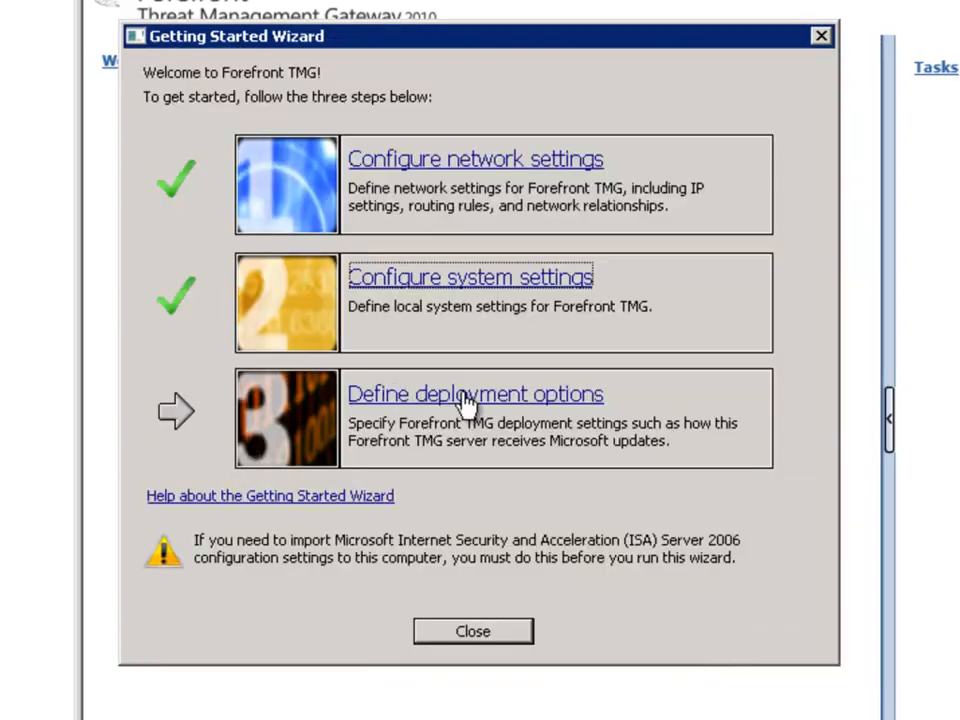
Step: Start defining the deployment options and choose to use the Microsoft Update service to check for updates
left_click(462, 397)
left_click(690, 668)
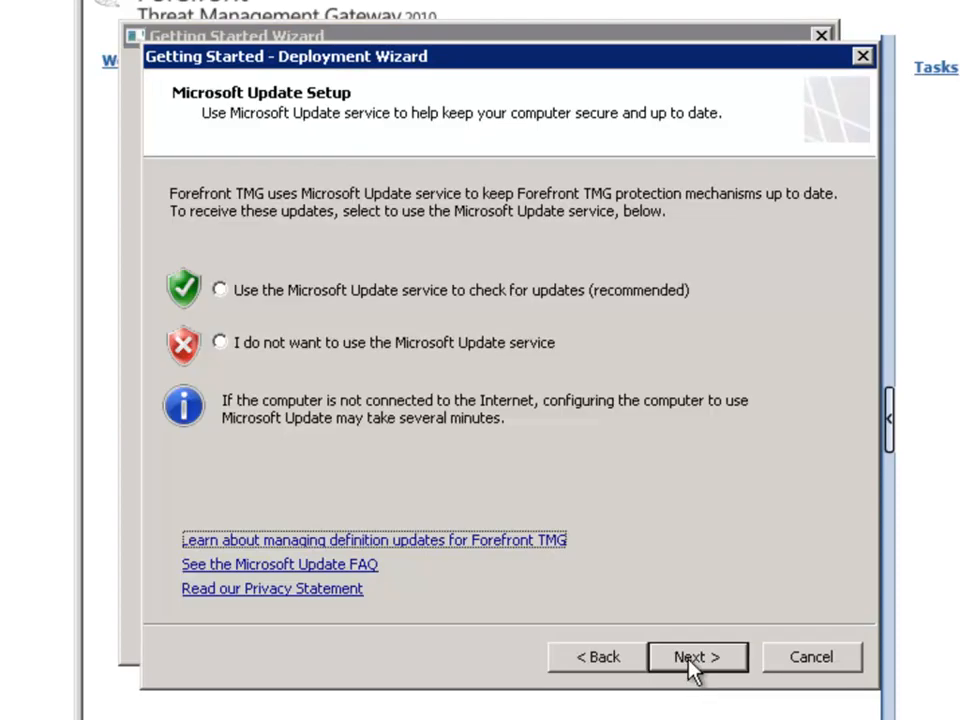
left_click(365, 290)
left_click(705, 657)
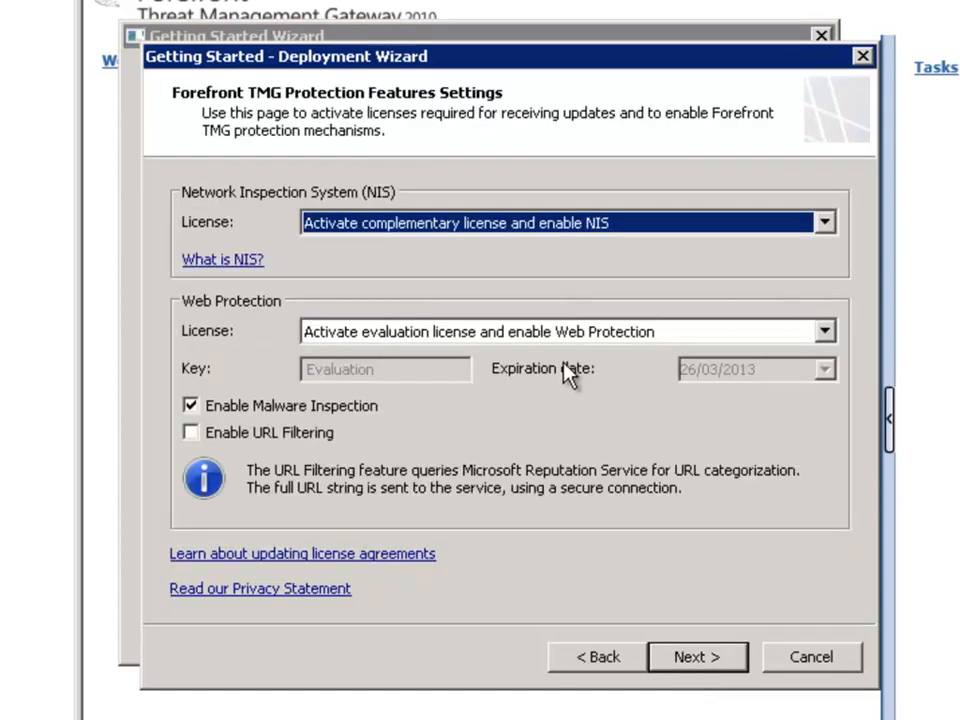
Step: Disable both the Network Inspection System (NIS) and Web Protection in the protection features settings
left_click(503, 226)
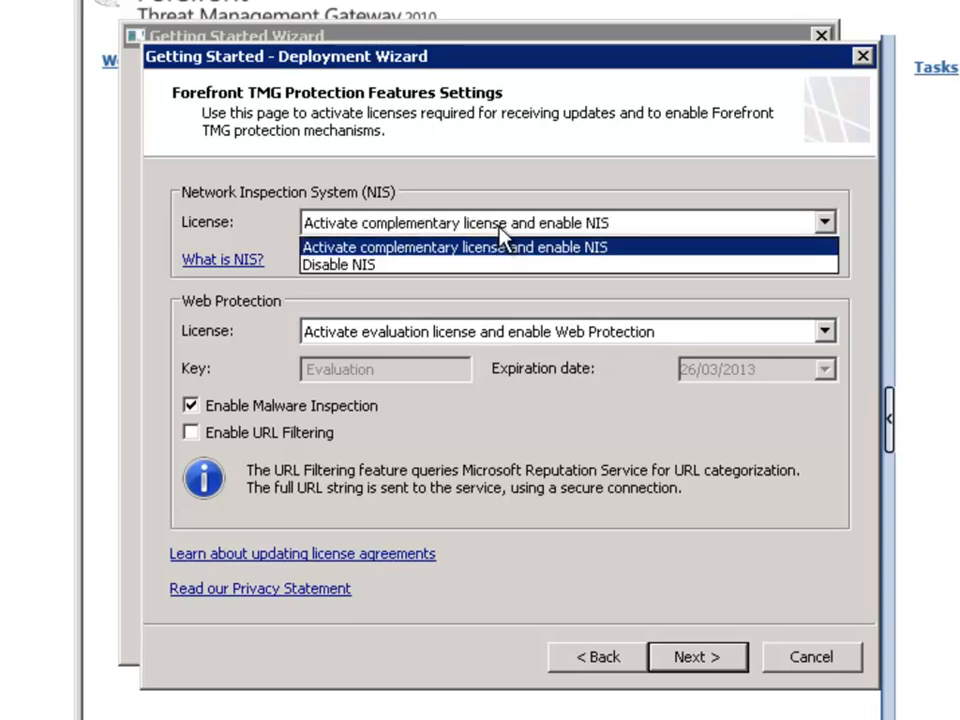
left_click(400, 270)
left_click(452, 334)
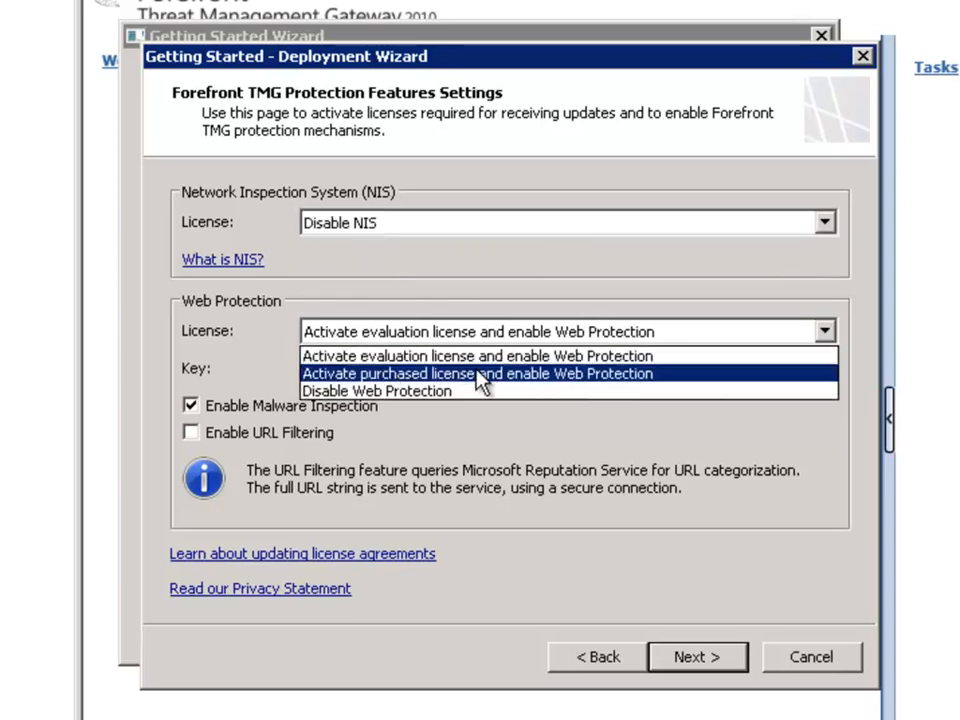
left_click(416, 392)
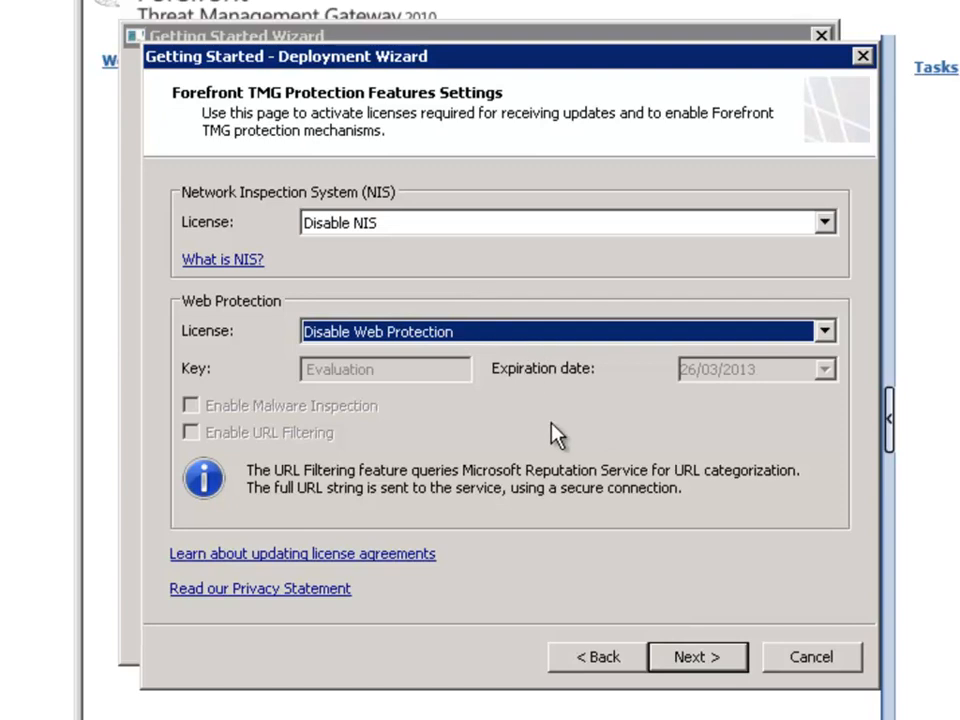
left_click(695, 660)
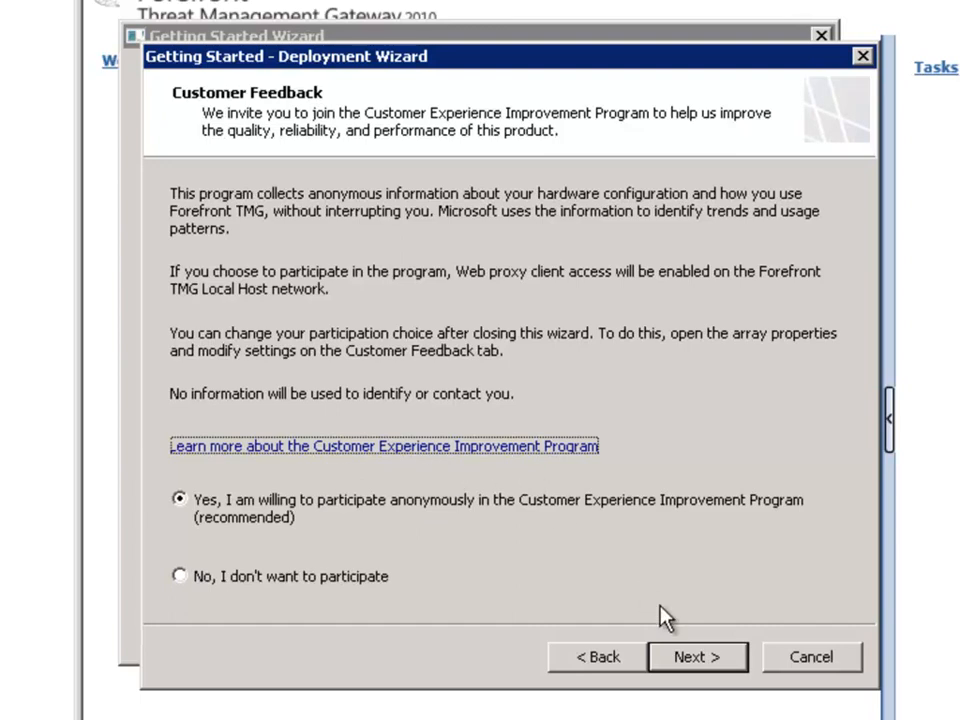
Step: Decline the Customer Experience Improvement Program, set telemetry reporting to None, and finish the deployment setup
left_click(300, 580)
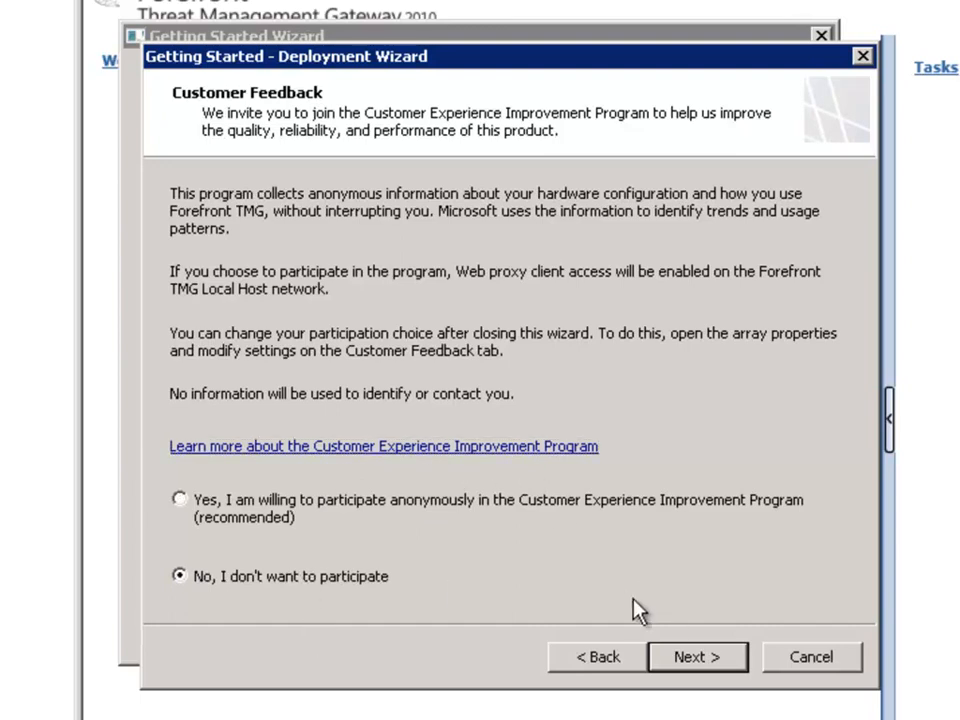
left_click(697, 658)
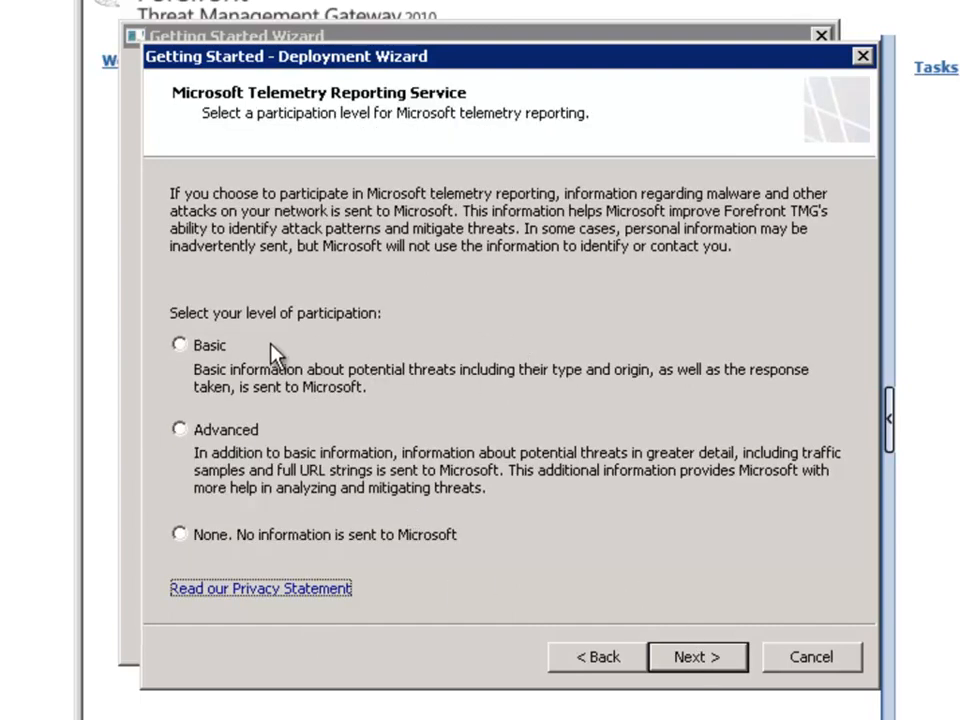
left_click(212, 535)
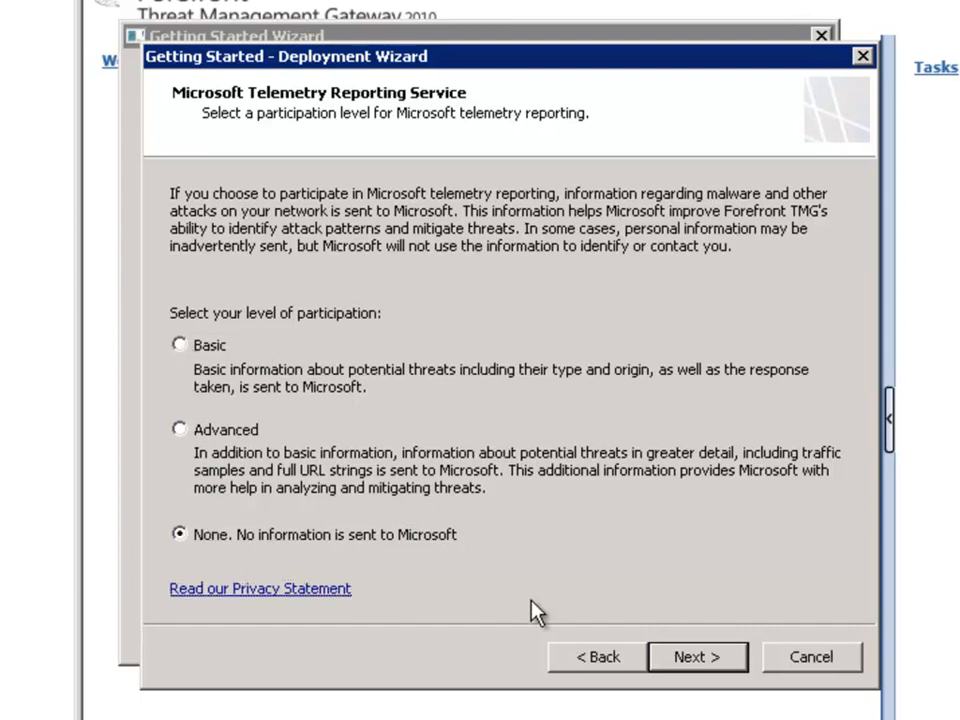
left_click(703, 672)
left_click(703, 668)
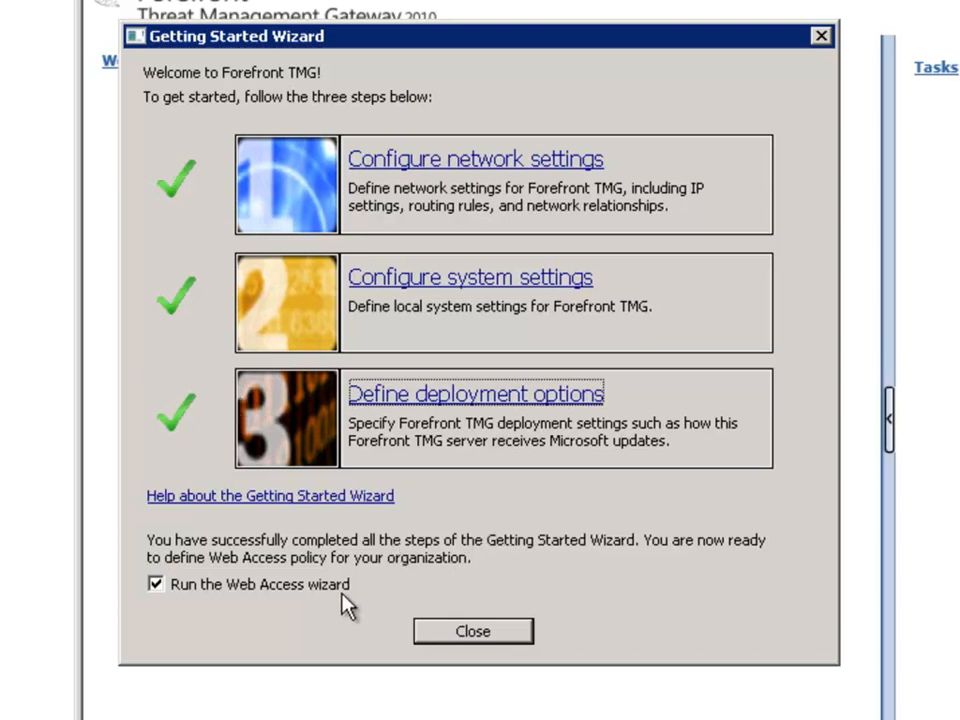
Step: Close the Getting Started Wizard without running the Web Access wizard
left_click(183, 592)
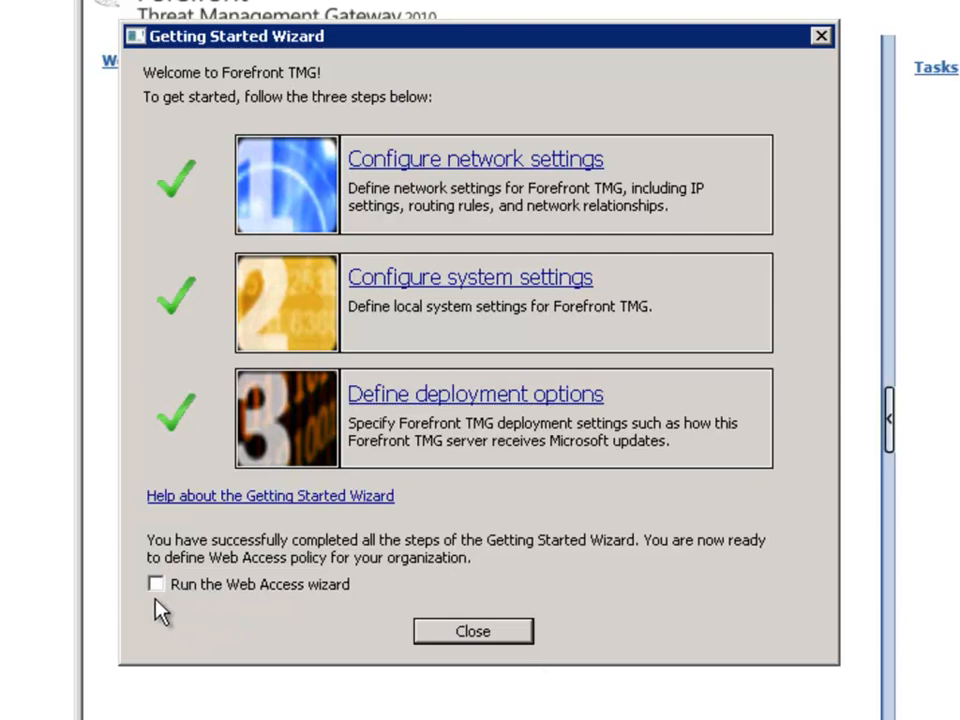
left_click(478, 631)
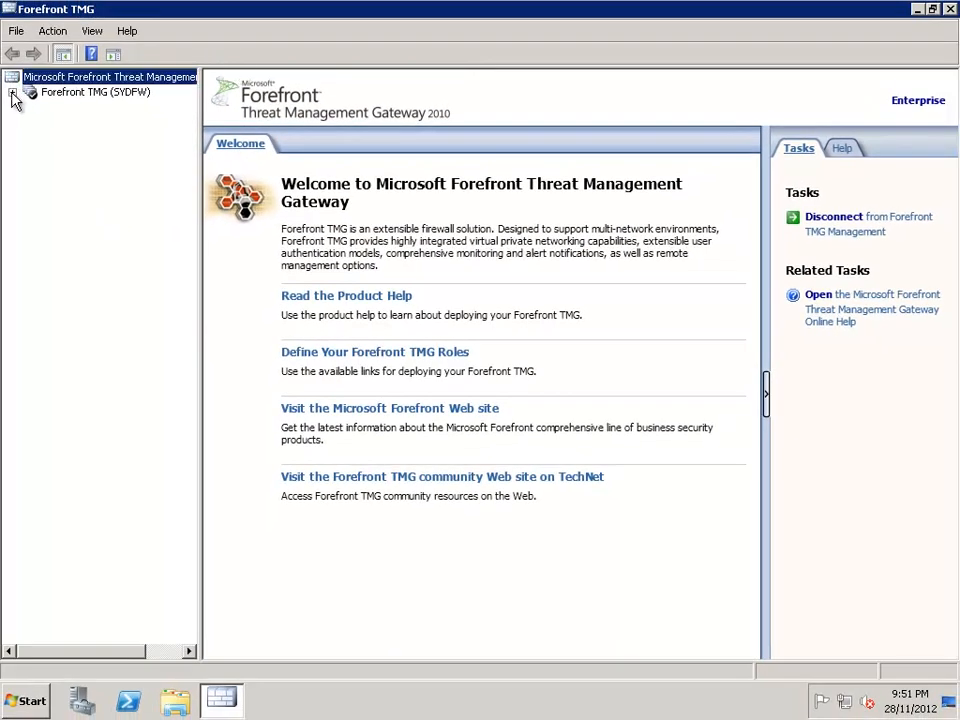
Step: Start a new Exchange publishing rule in the Firewall Policy of SYDFW and name it "Exchange 2010 Remote Access"
left_click(96, 92)
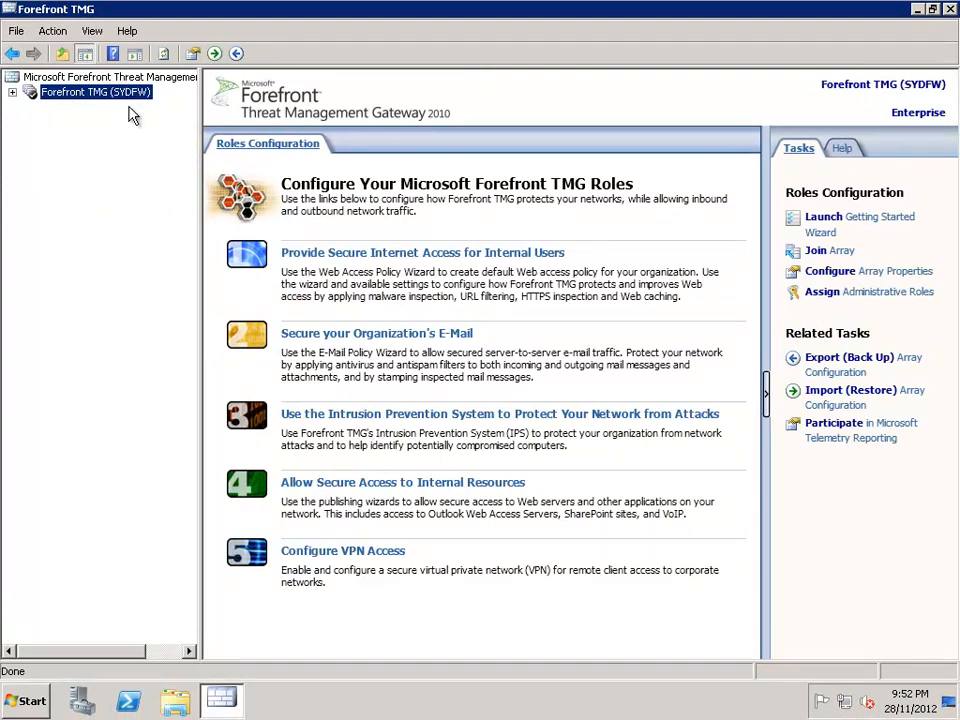
left_click(12, 93)
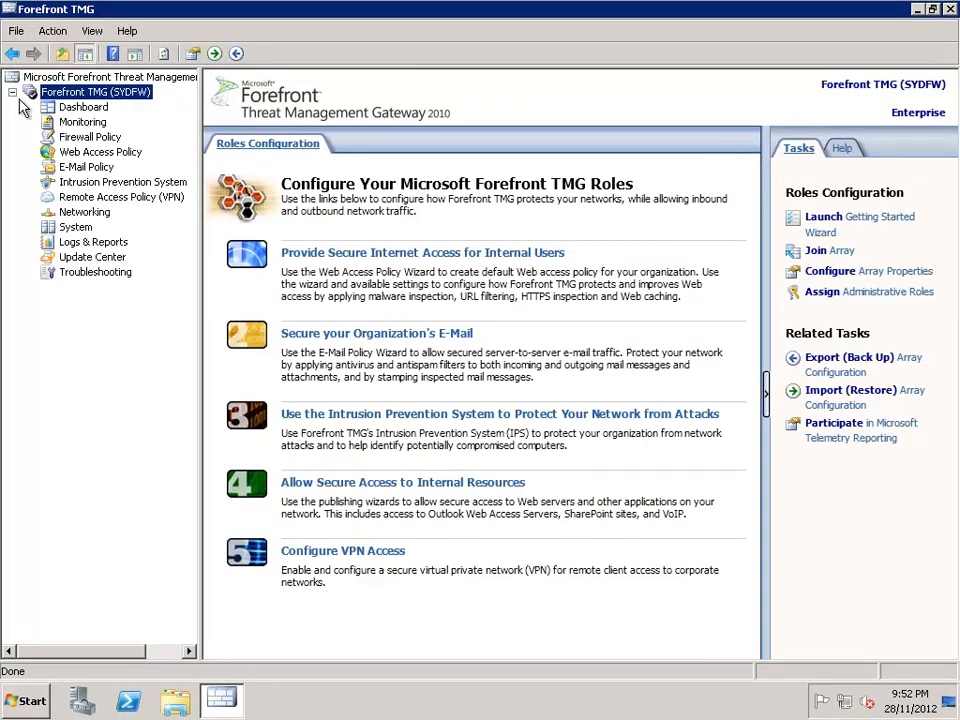
left_click(86, 138)
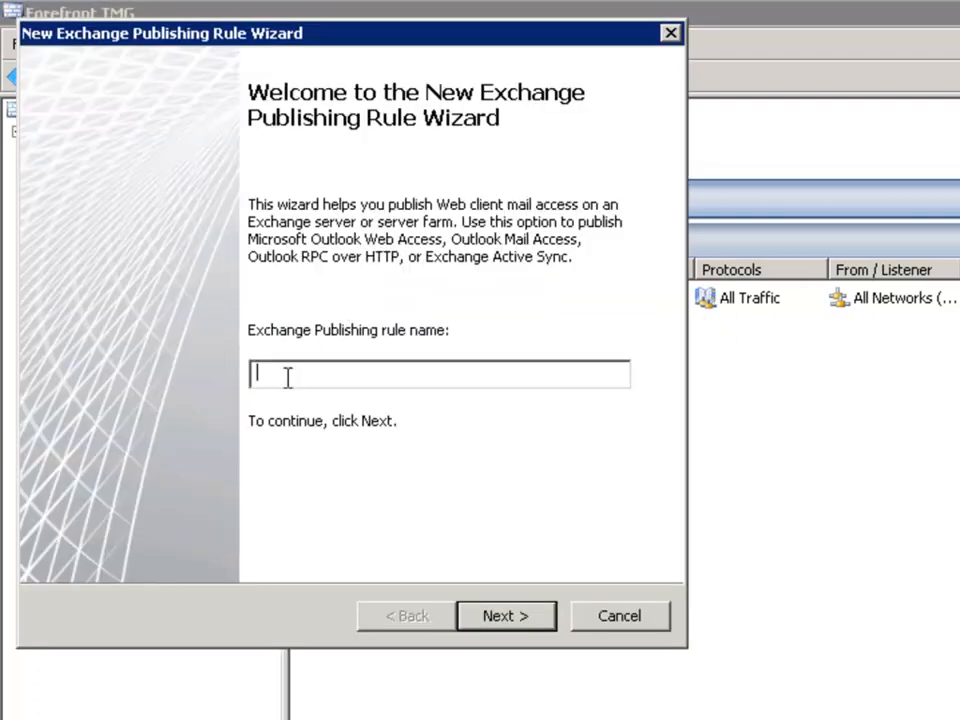
type("Exchange 2010 Remote Access")
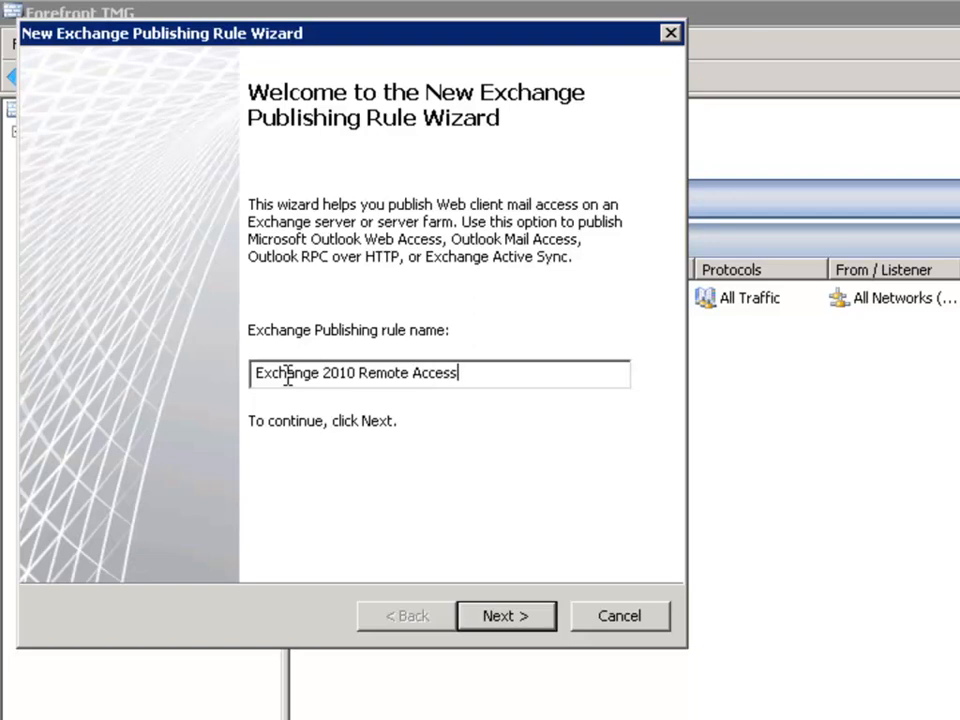
left_click(507, 616)
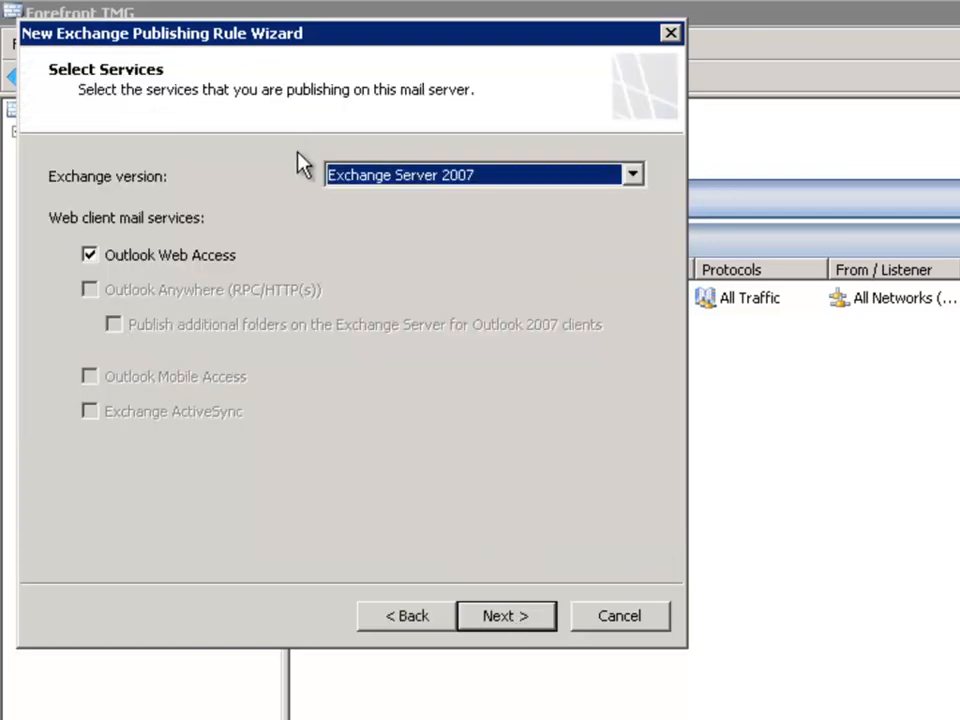
Step: Set the rule's Exchange version to Exchange Server 2010 and publish the Outlook Web Access service
left_click(428, 189)
left_click(430, 198)
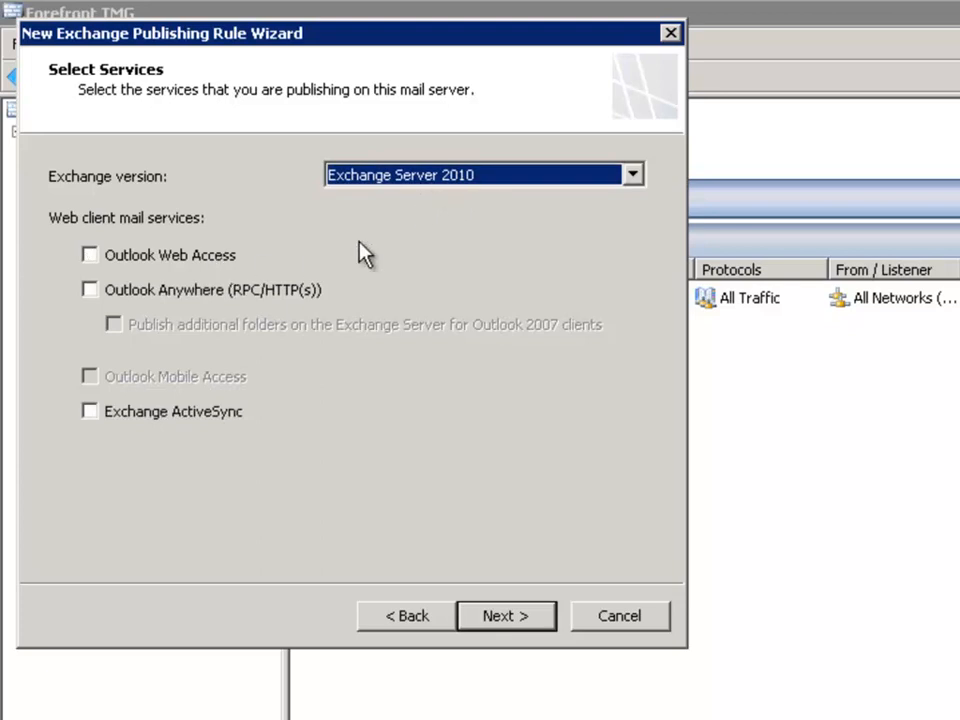
left_click(176, 270)
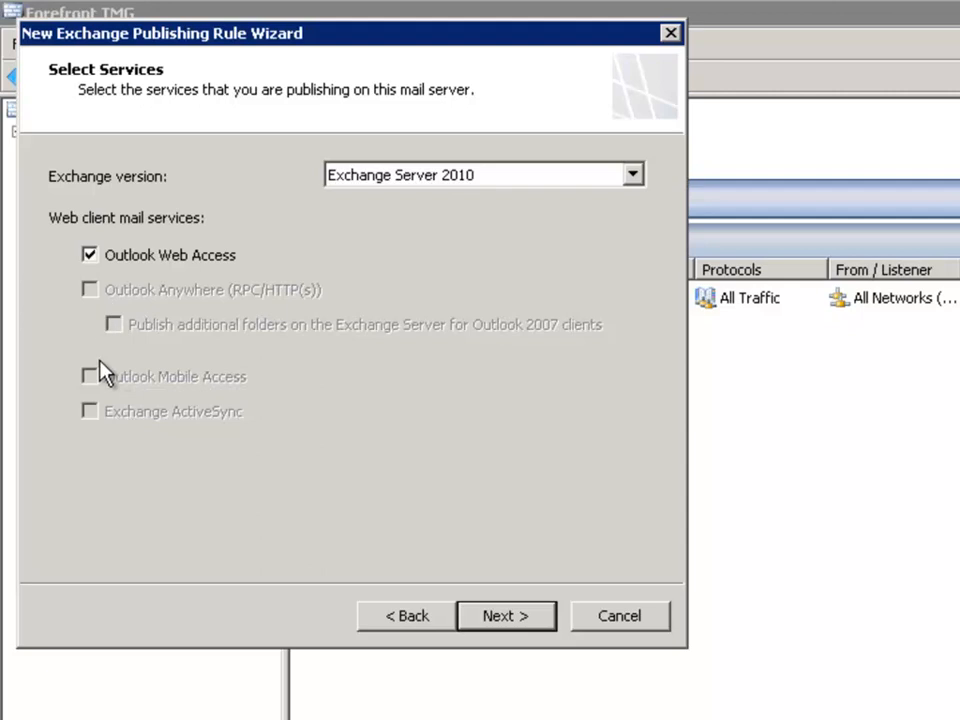
left_click(500, 618)
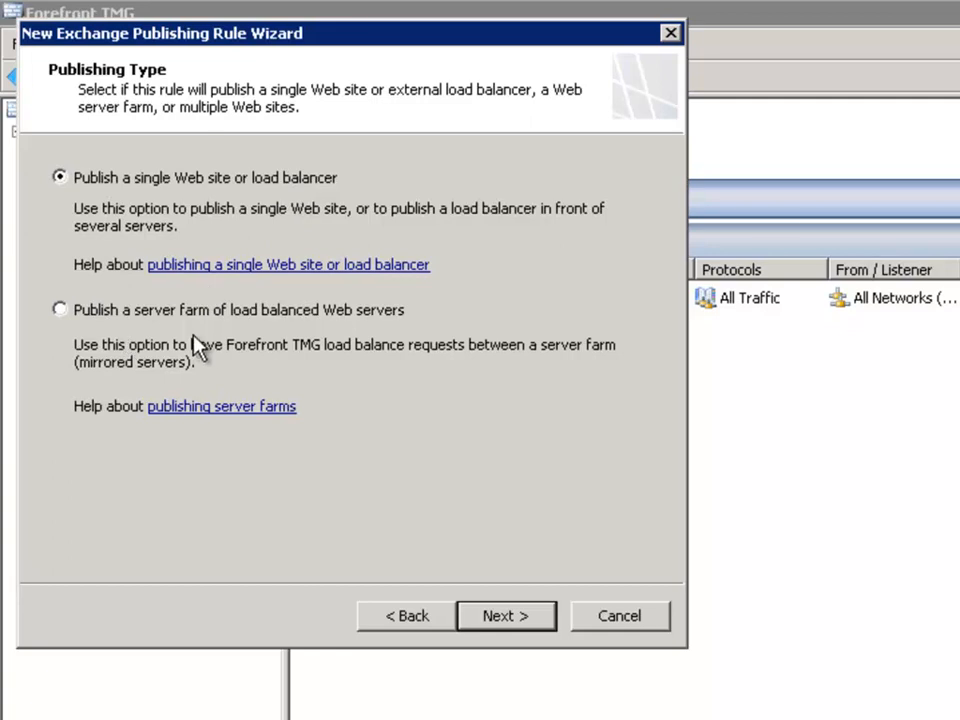
Step: Publish a server farm of load balanced Web servers, using SSL for the connection to the published servers
left_click(60, 312)
left_click(510, 618)
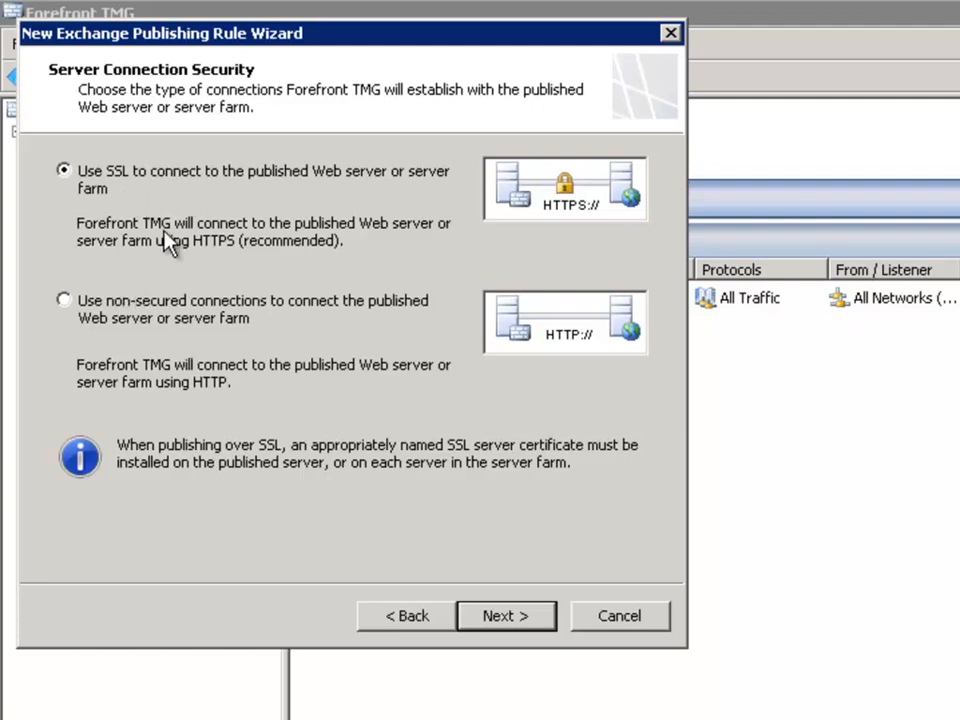
left_click(506, 616)
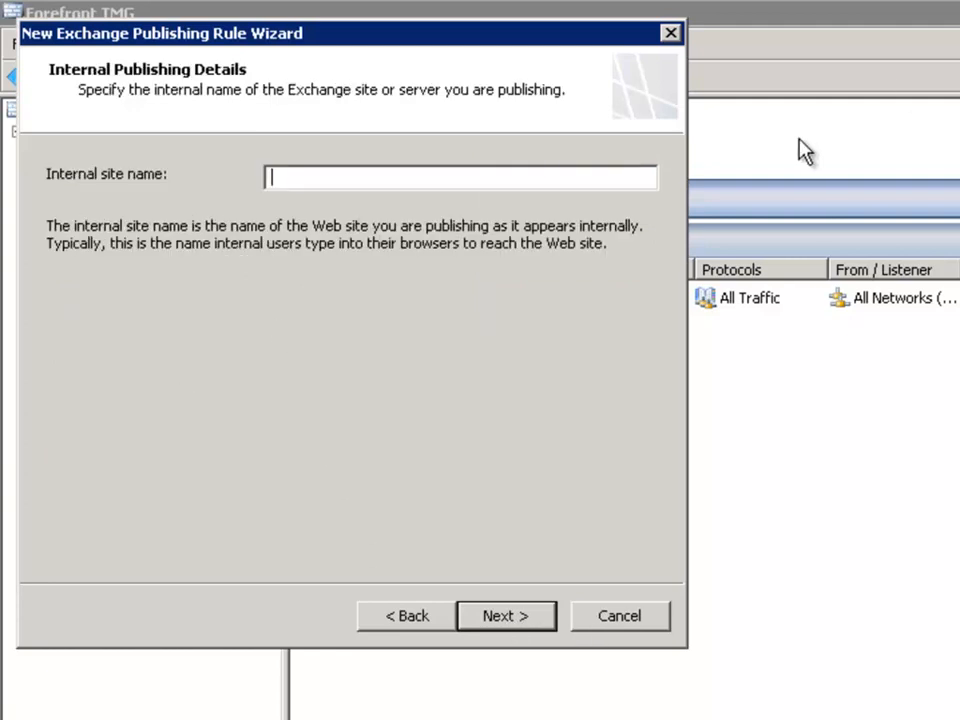
Step: Set the internal site name to mail.exchangeserverpro.net
type("mail.exchangeserverpro.net")
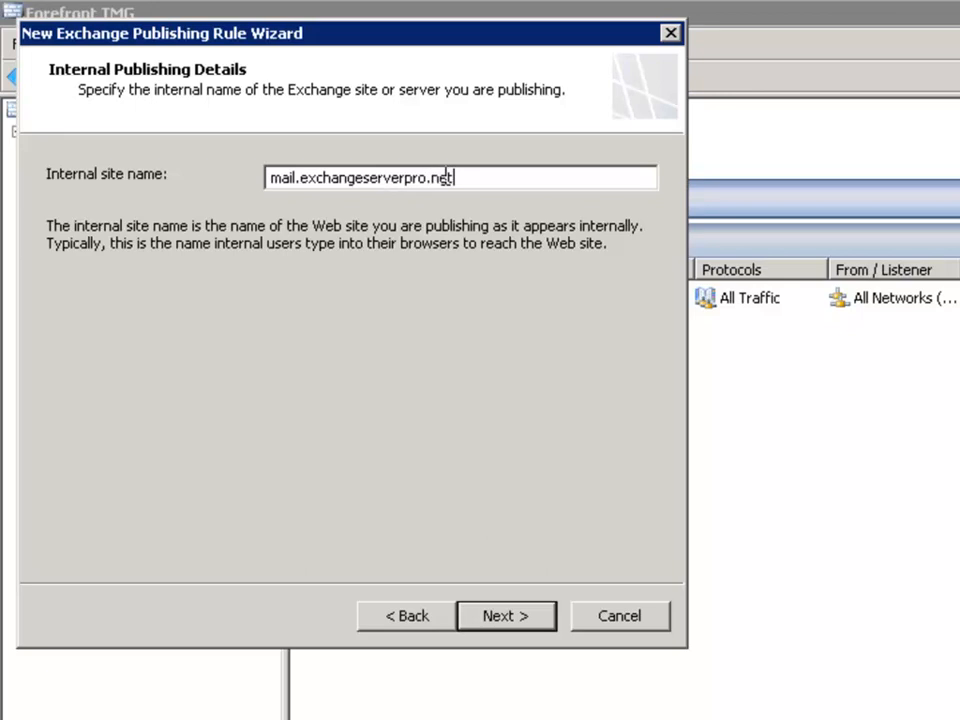
left_click(505, 616)
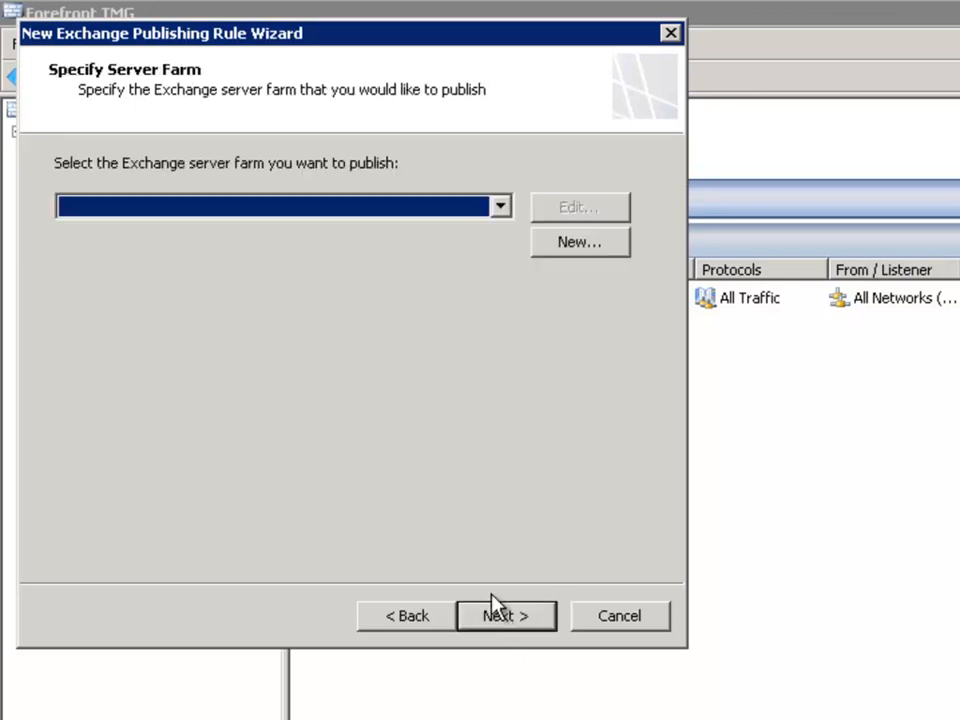
Step: Start defining a new server farm for the publishing rule and name it "Exchange 2010 CAS"
left_click(378, 218)
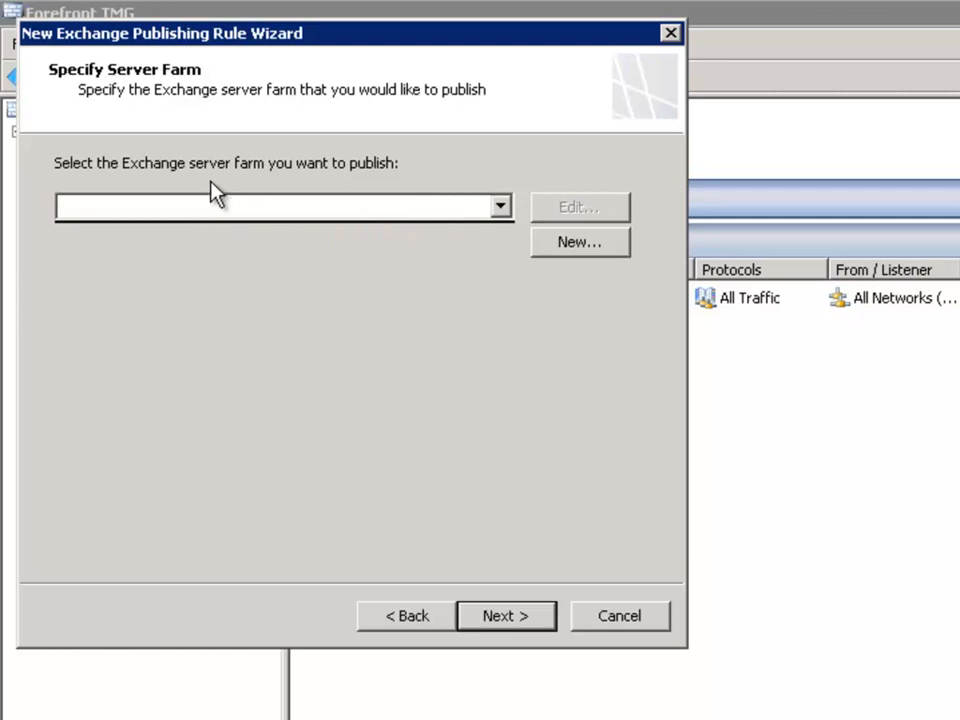
left_click(200, 210)
left_click(210, 218)
left_click(240, 212)
left_click(572, 243)
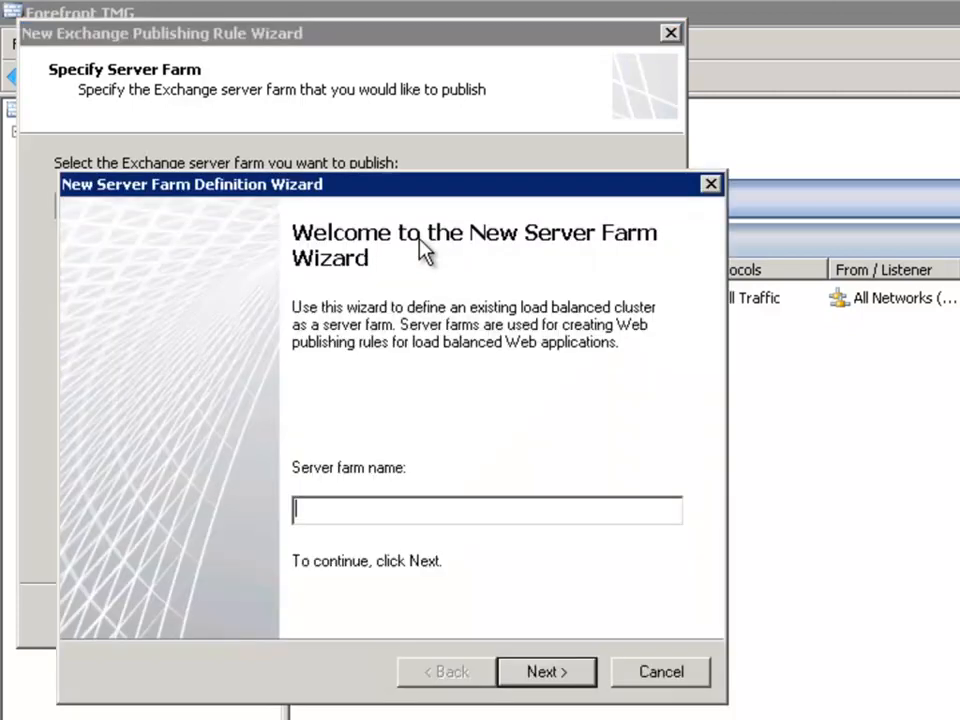
type("Exchange 2010 CAS")
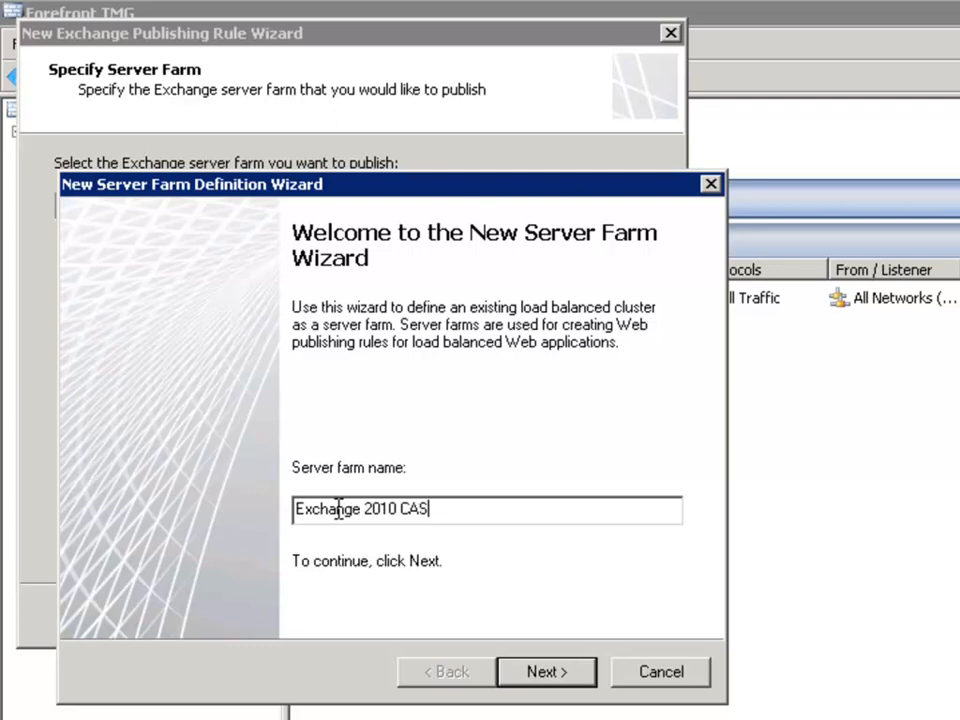
left_click(539, 671)
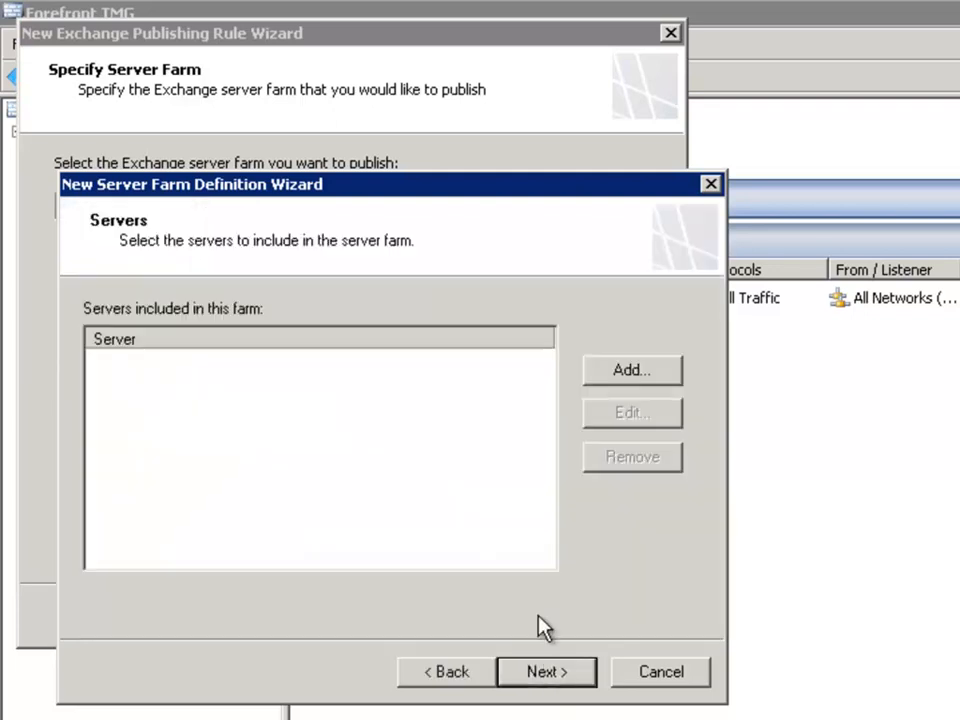
Step: Add the computer SYDEX1.exchangeserverpro.net from the directory to the new server farm
left_click(608, 377)
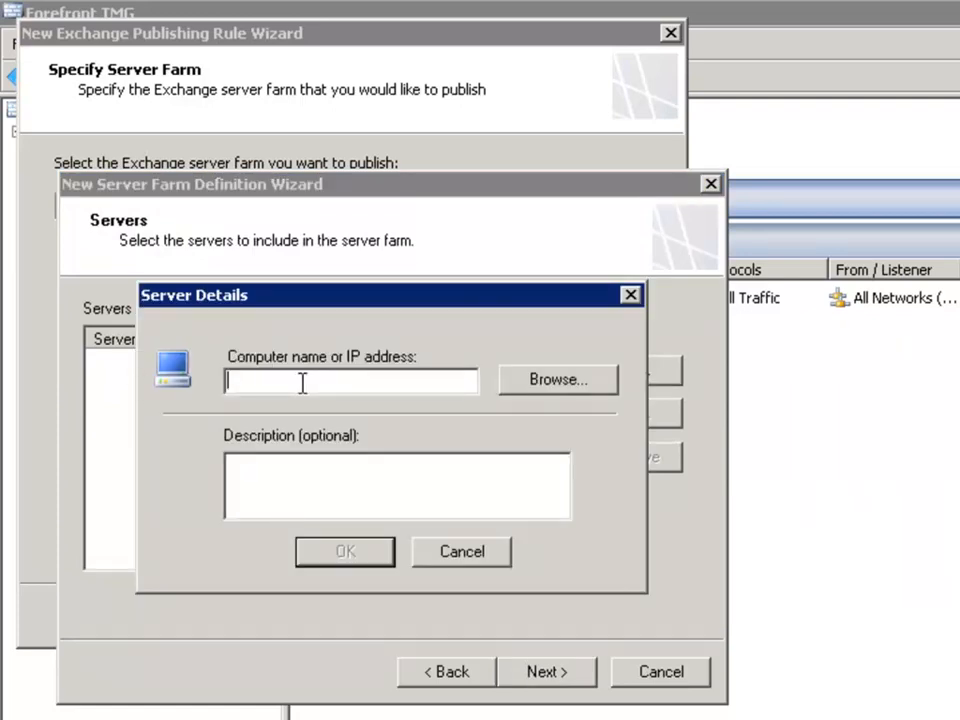
type("sydex1")
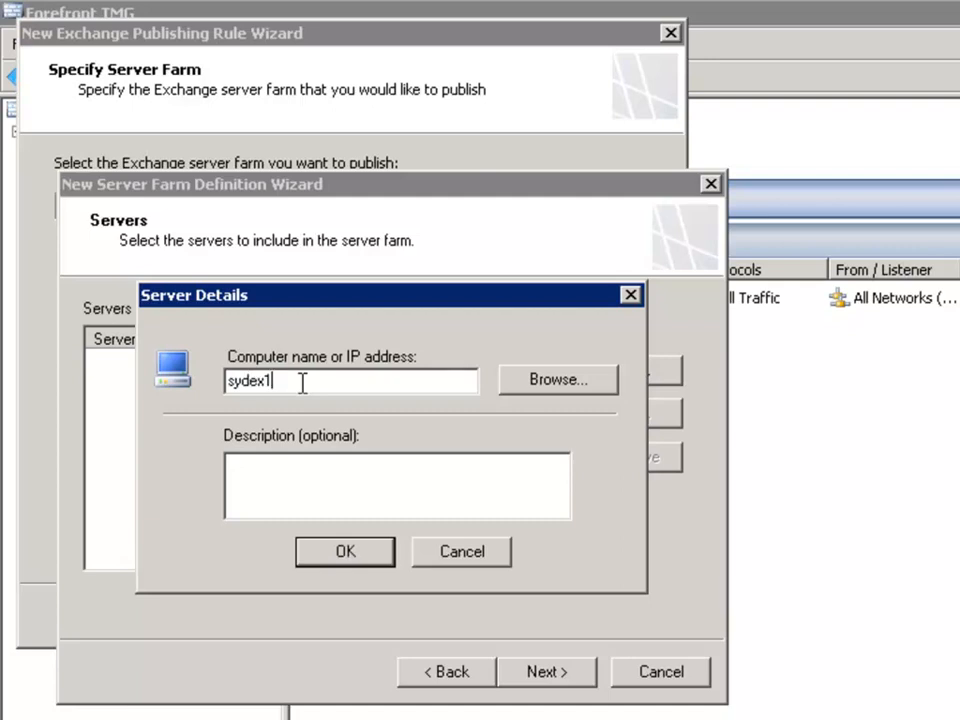
left_click(510, 384)
type("sydex1")
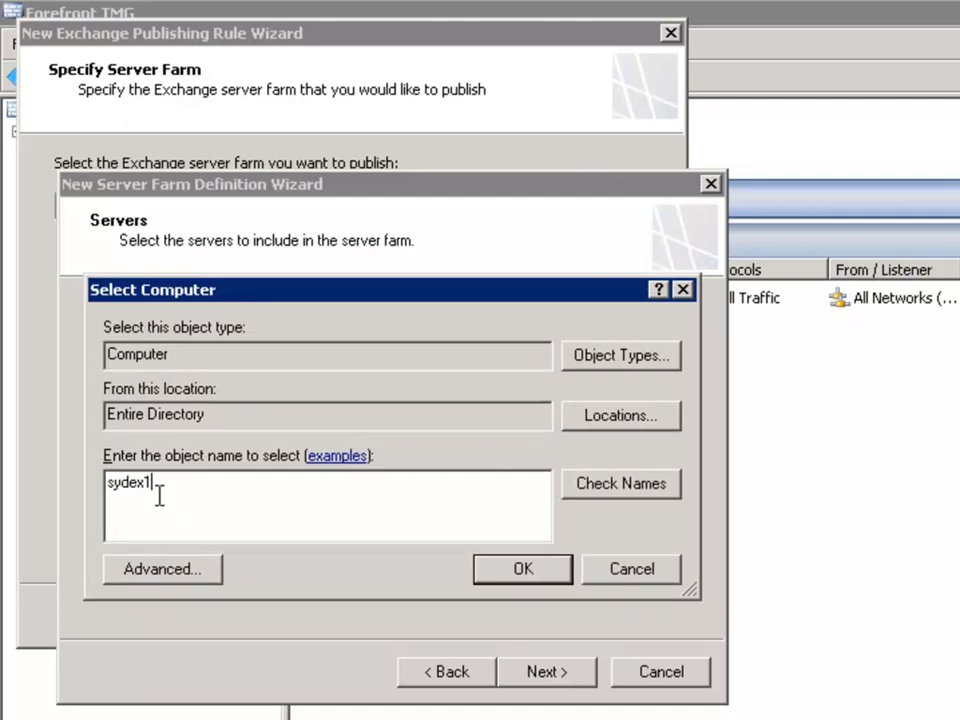
left_click(622, 488)
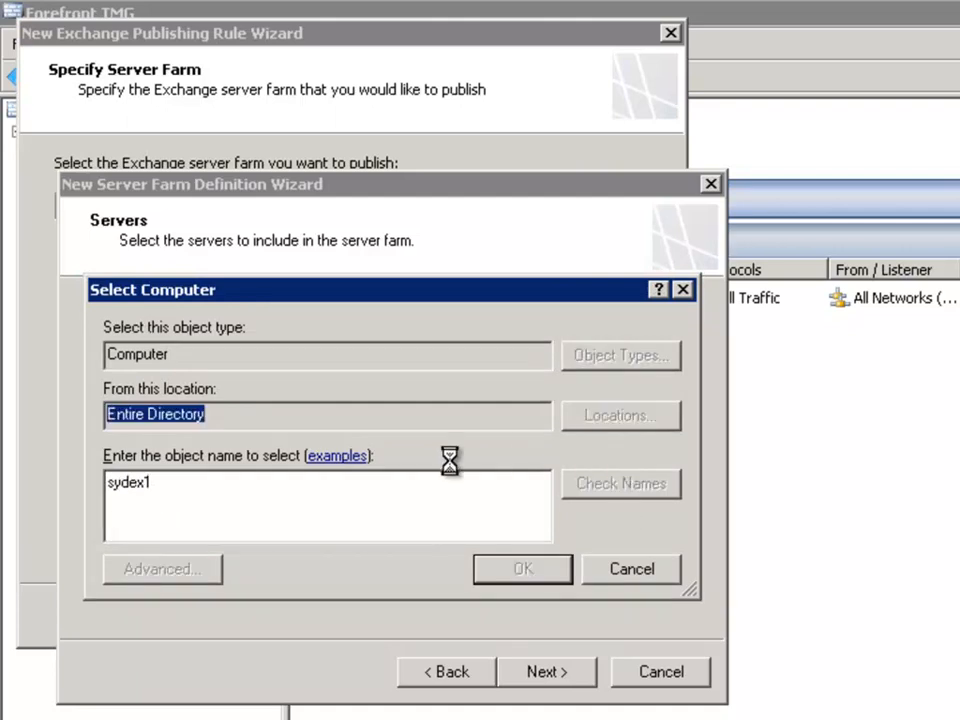
left_click(474, 566)
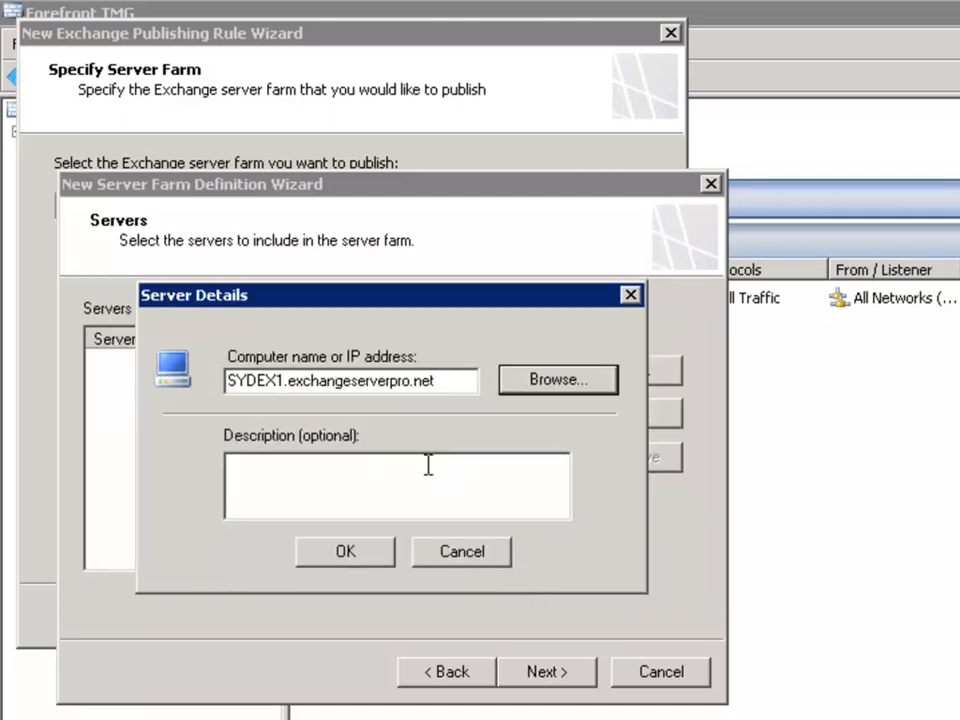
left_click(369, 556)
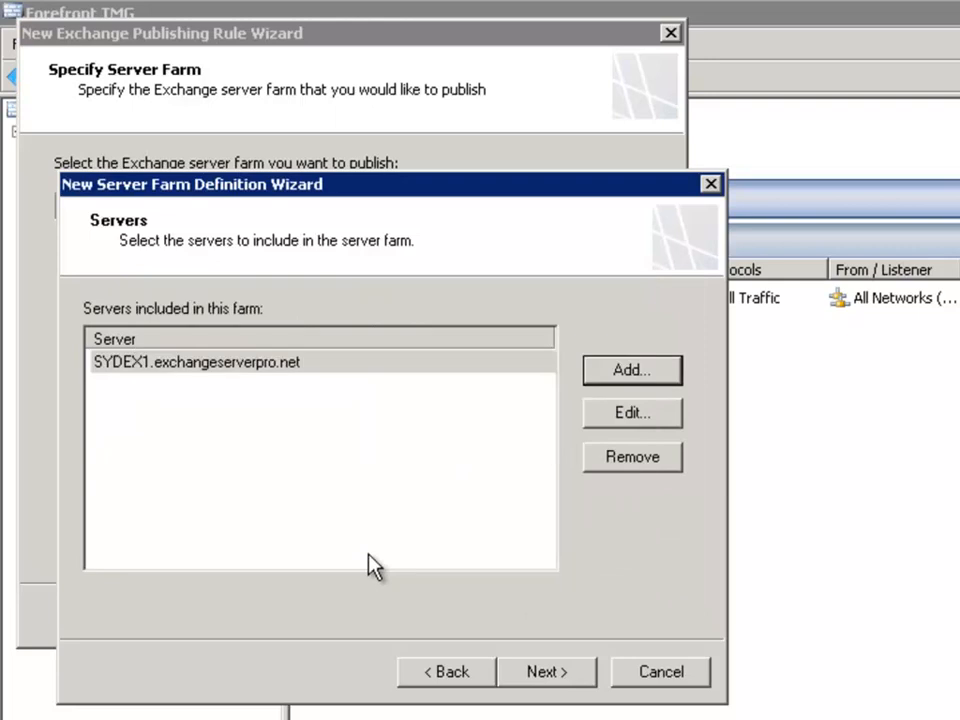
Step: Add the computer SYDEX2.exchangeserverpro.net from the directory to the server farm
left_click(622, 378)
left_click(549, 390)
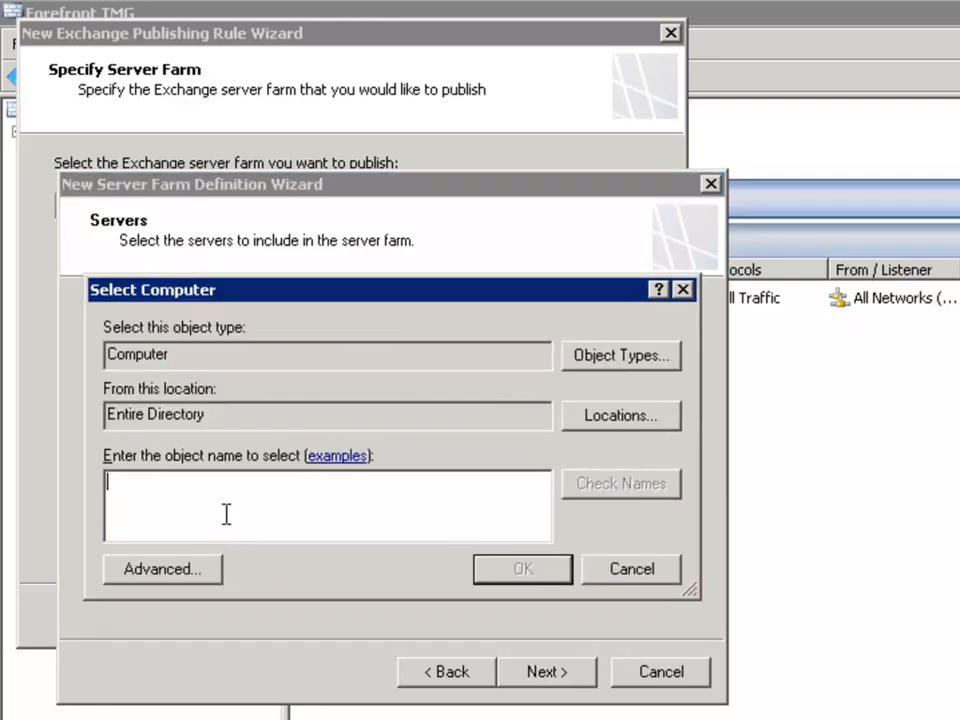
type("sydex2")
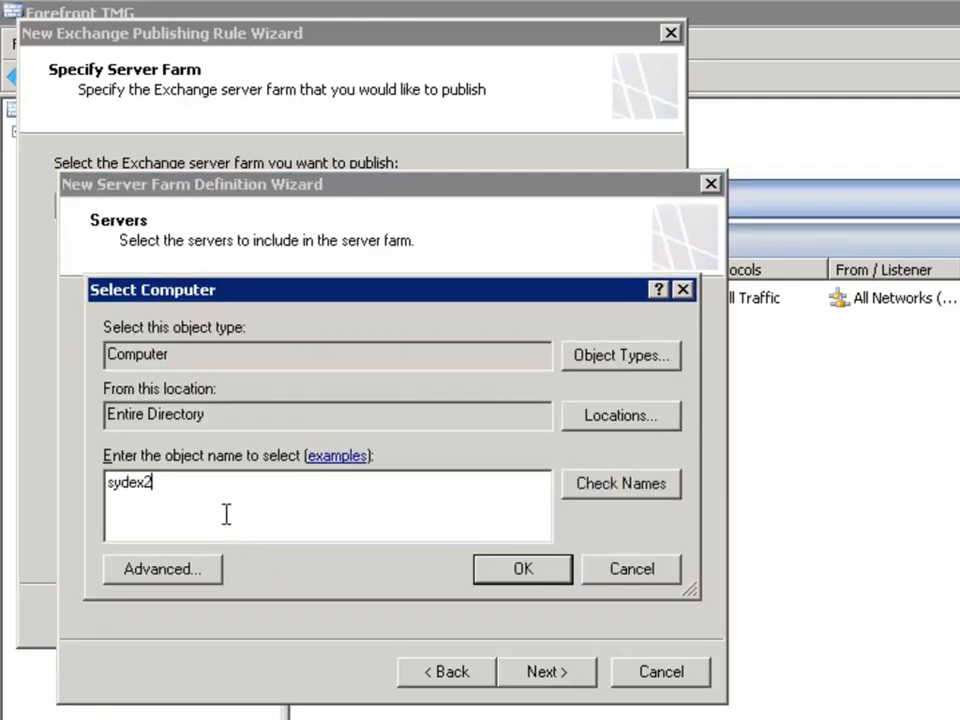
left_click(600, 490)
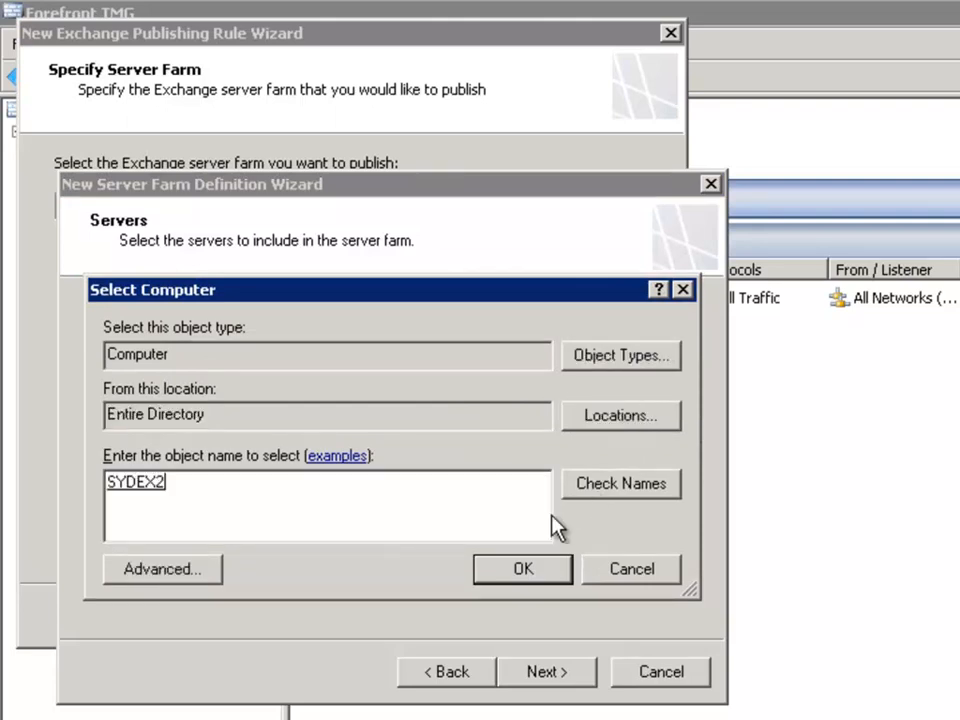
left_click(516, 574)
left_click(338, 556)
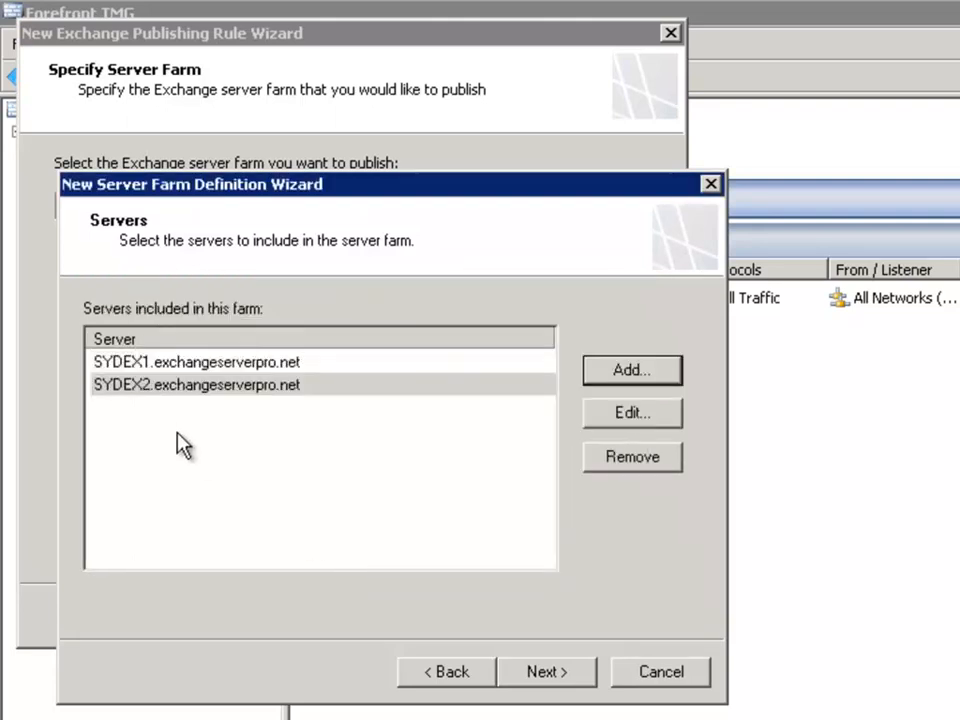
Step: Finish the farm with HTTP/HTTPS GET connectivity monitoring and enable the system policy rule that allows connectivity verification
left_click(553, 679)
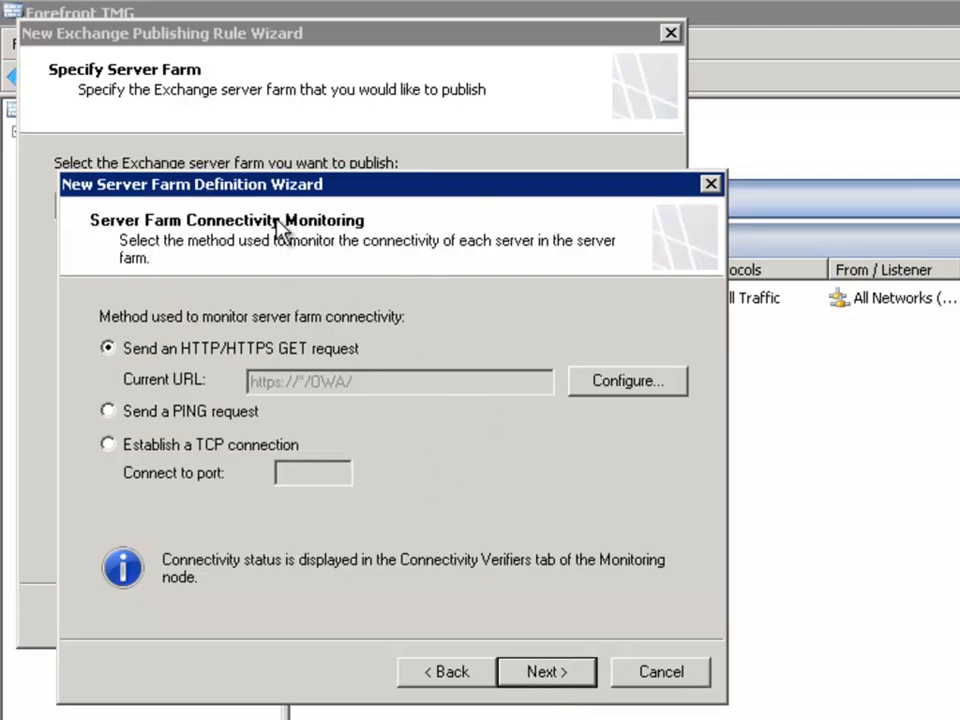
left_click(553, 677)
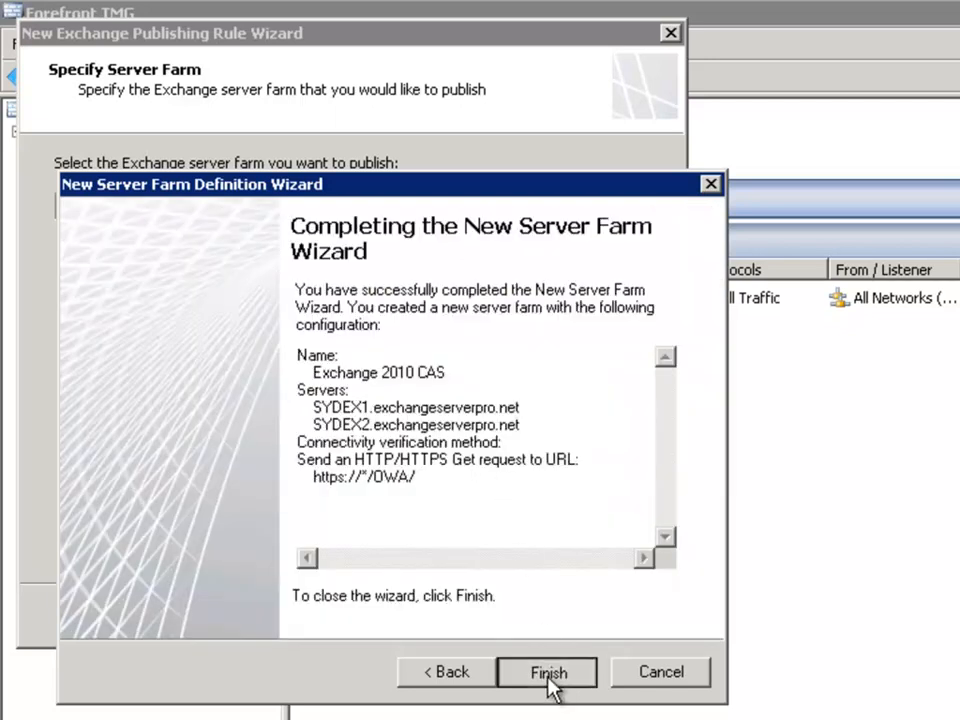
left_click(550, 686)
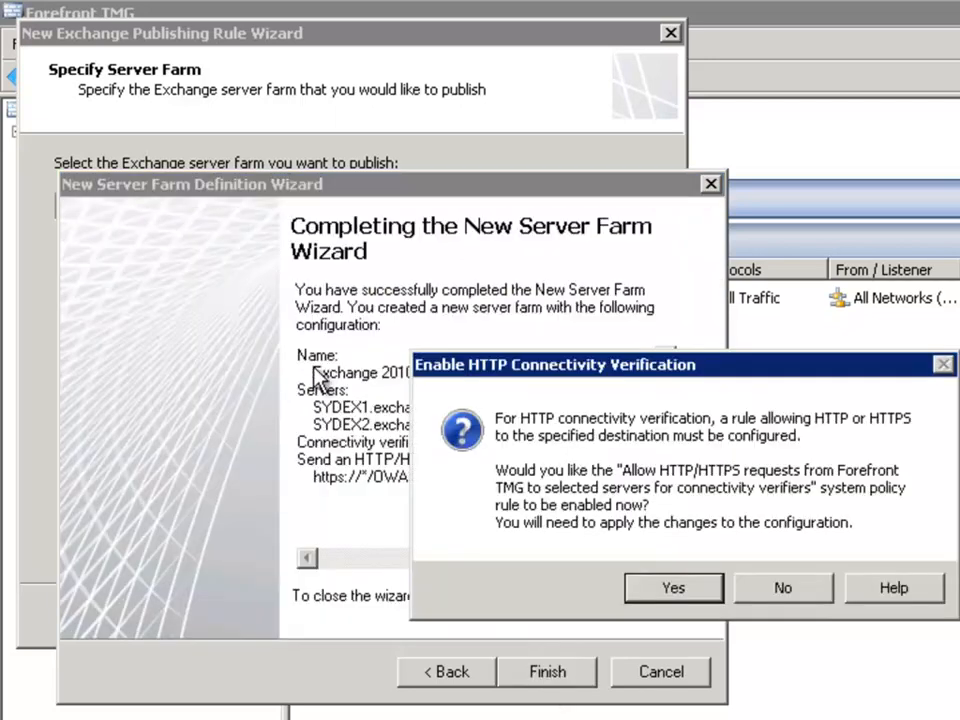
left_click(681, 592)
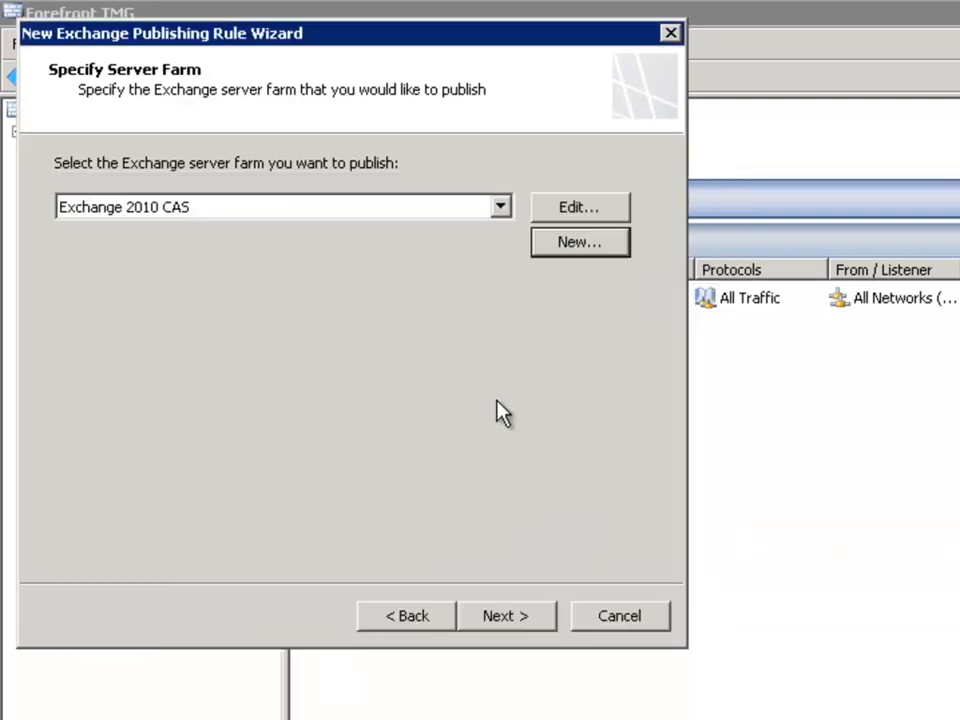
Step: Publish the Exchange 2010 CAS farm and accept requests only for the public name mail.exchangeserverpro.net
left_click(514, 618)
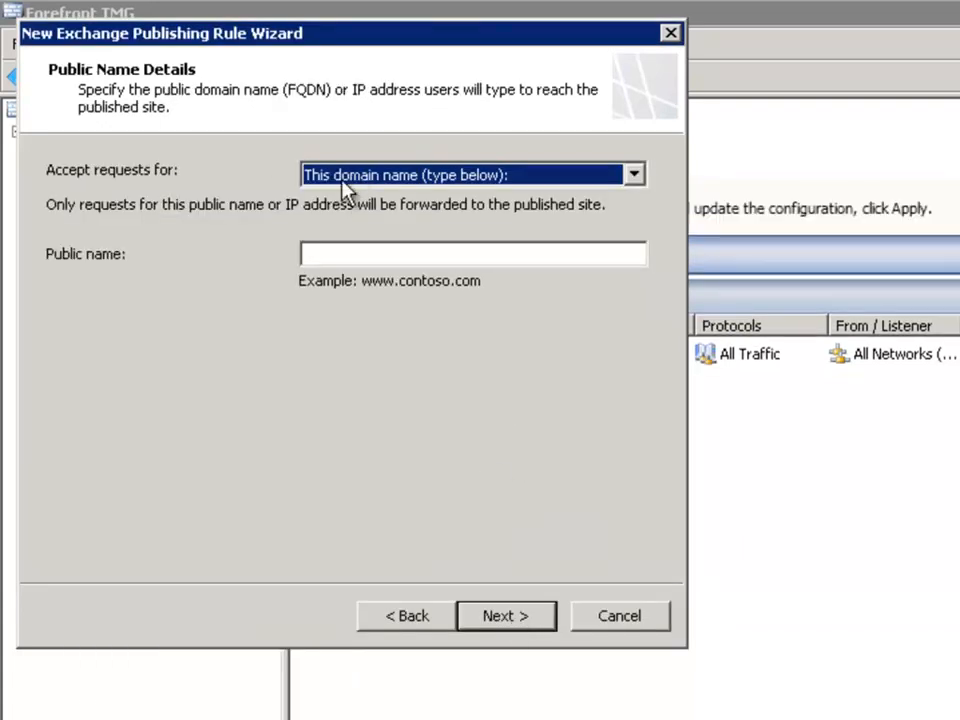
left_click(340, 258)
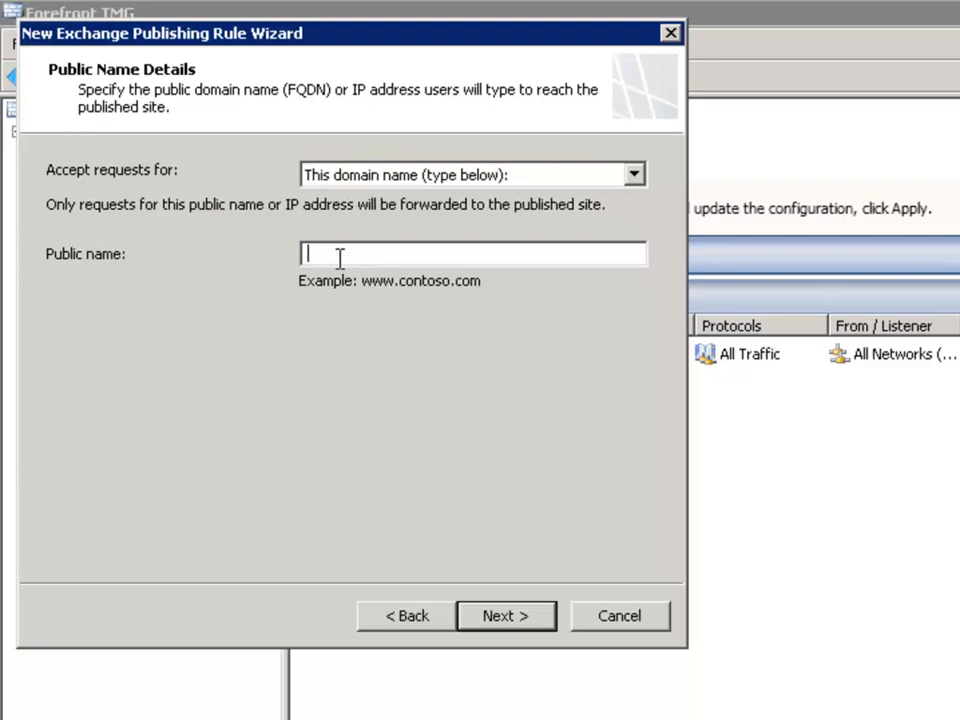
type("mail.exchangeserverpro.net")
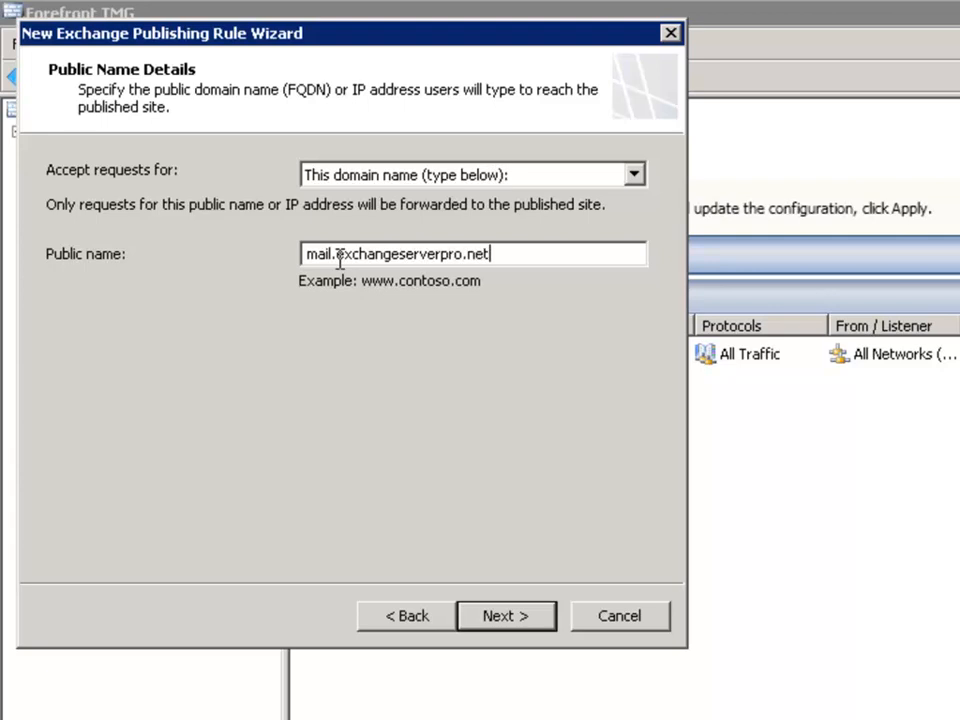
left_click(443, 175)
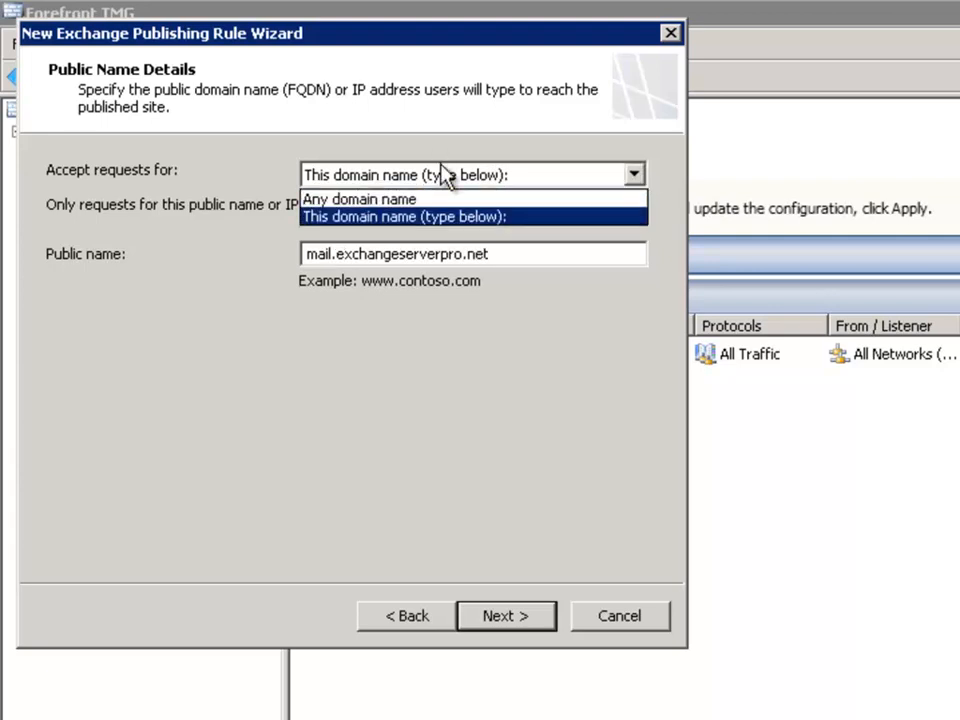
left_click(376, 217)
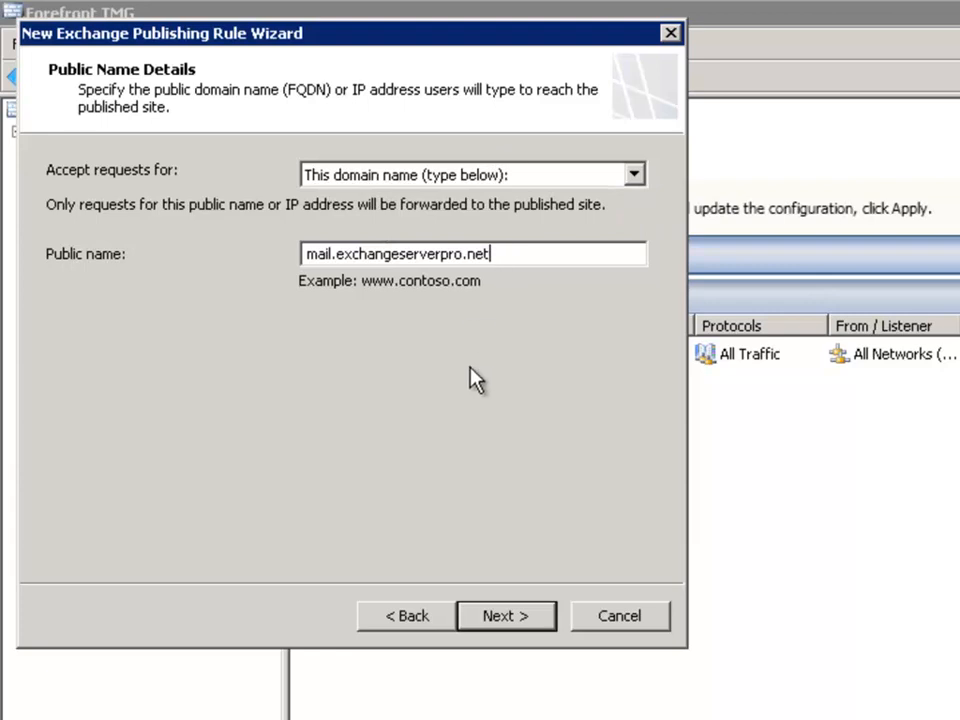
left_click(510, 619)
left_click(171, 199)
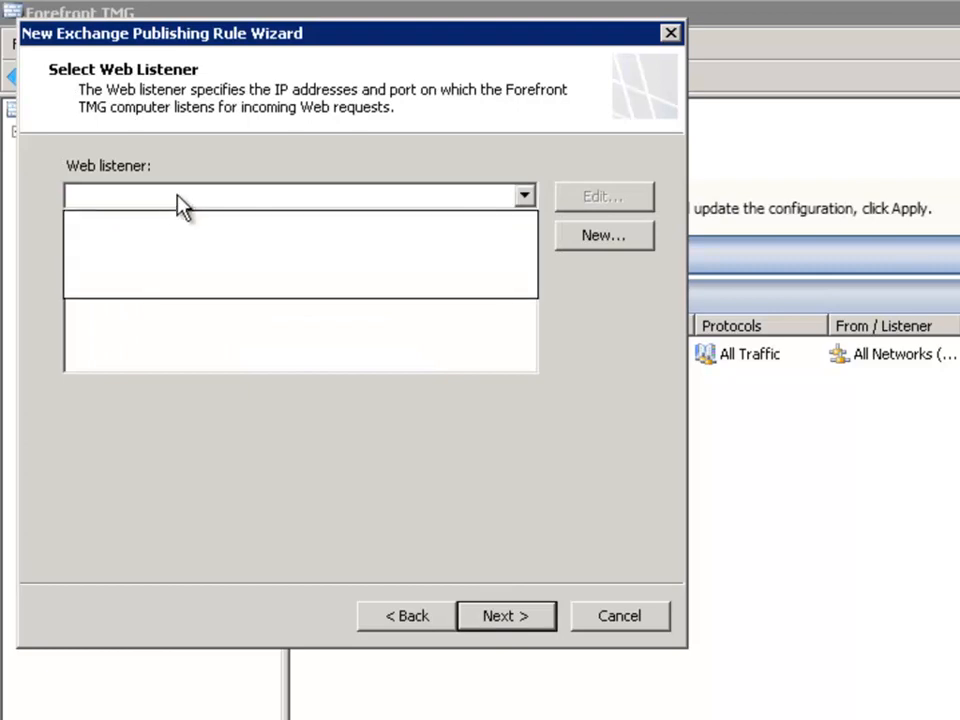
left_click(196, 147)
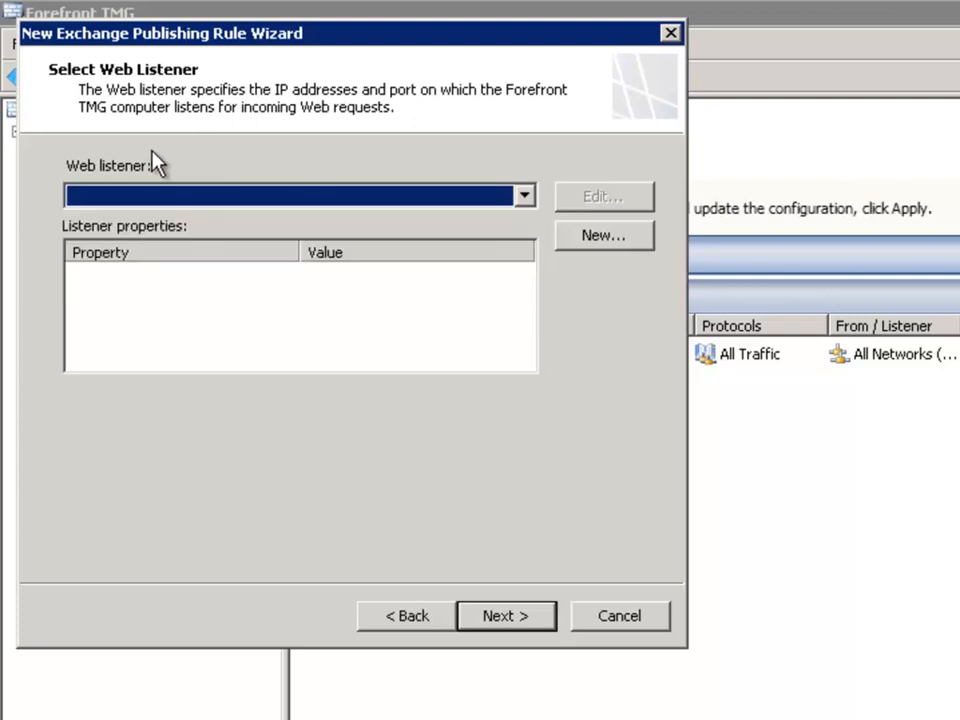
left_click(330, 202)
left_click(311, 150)
Step: Start a new Web listener for the publishing rule and name it "Exchange 2010 Remote Access Listener"
left_click(601, 236)
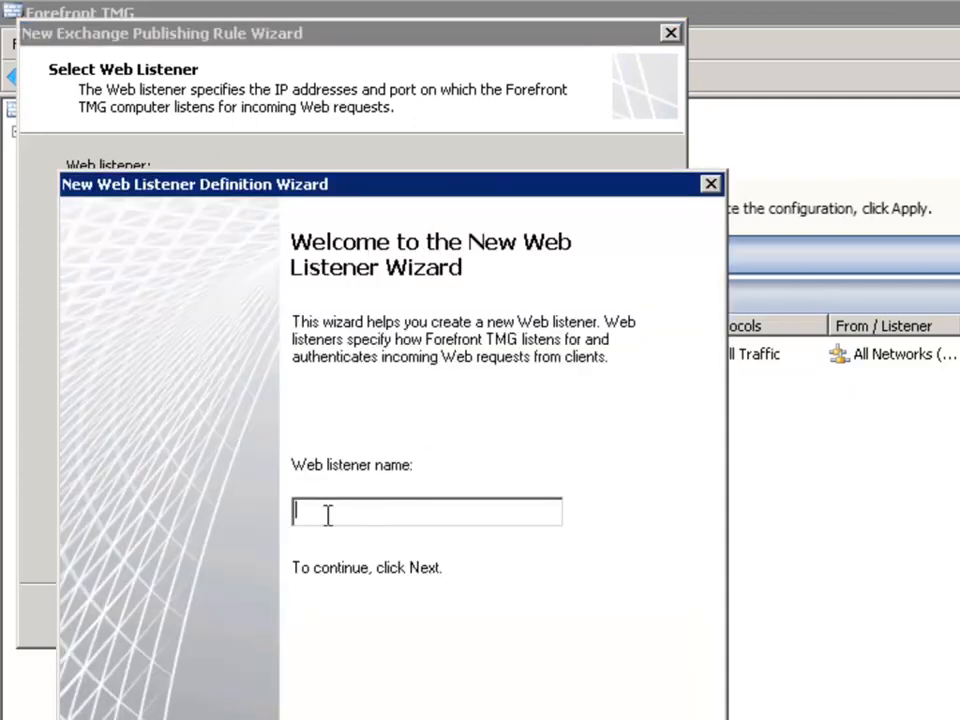
type("Exchange 2010 Remote Acc")
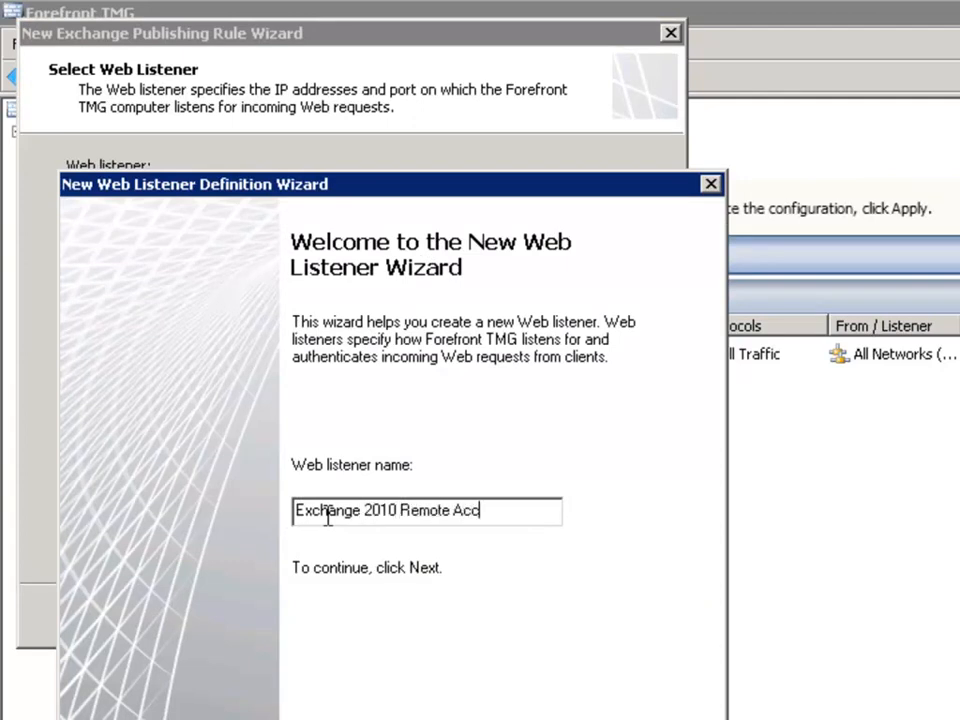
type("ess Listener")
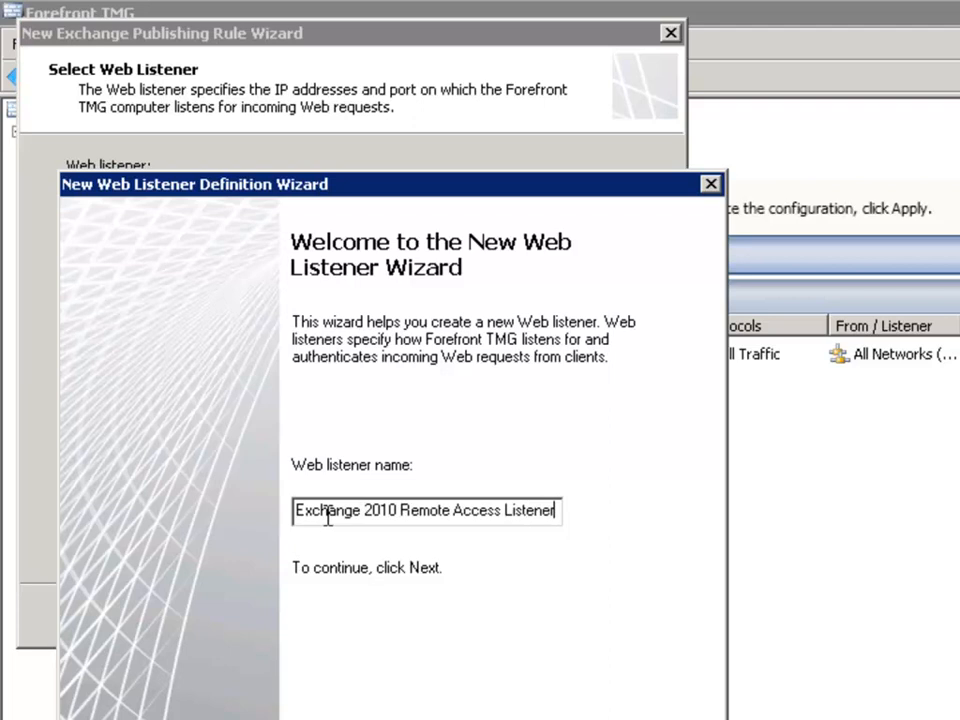
left_click(545, 719)
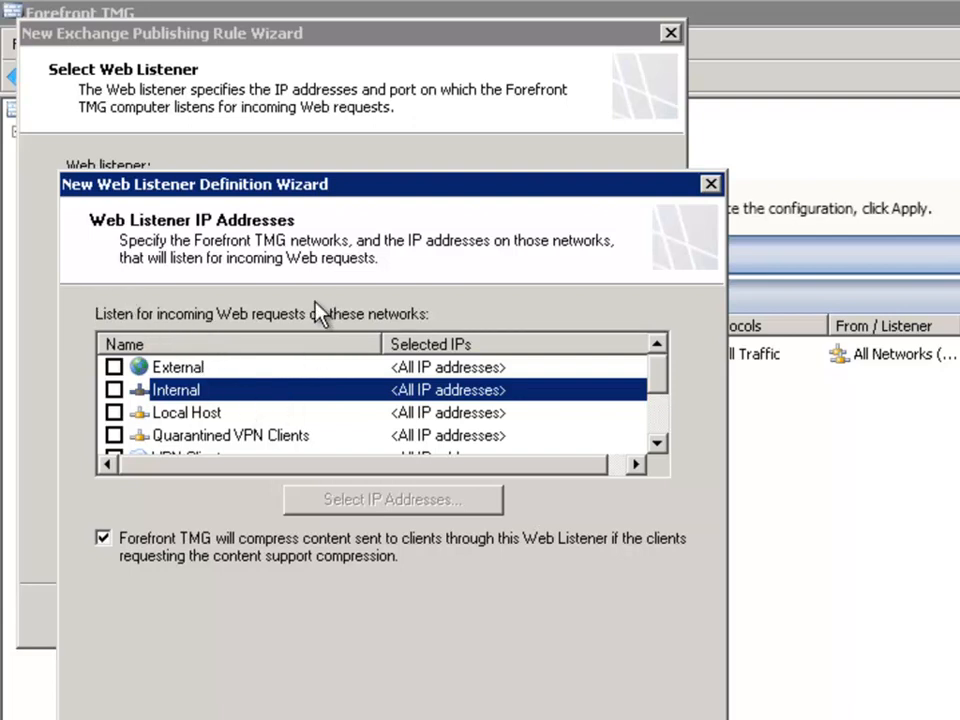
Step: Make the Web listener listen for incoming requests on the Internal network
left_click(114, 390)
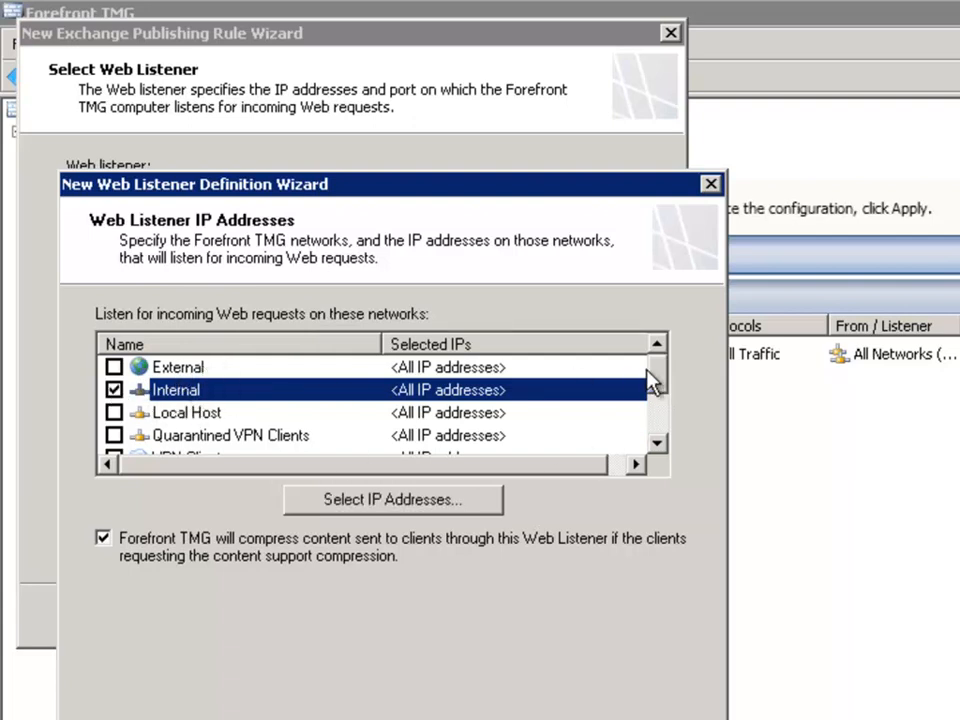
mouse_move(662, 380)
left_mouse_down()
mouse_move(658, 429)
mouse_move(658, 366)
left_mouse_up()
left_click(522, 719)
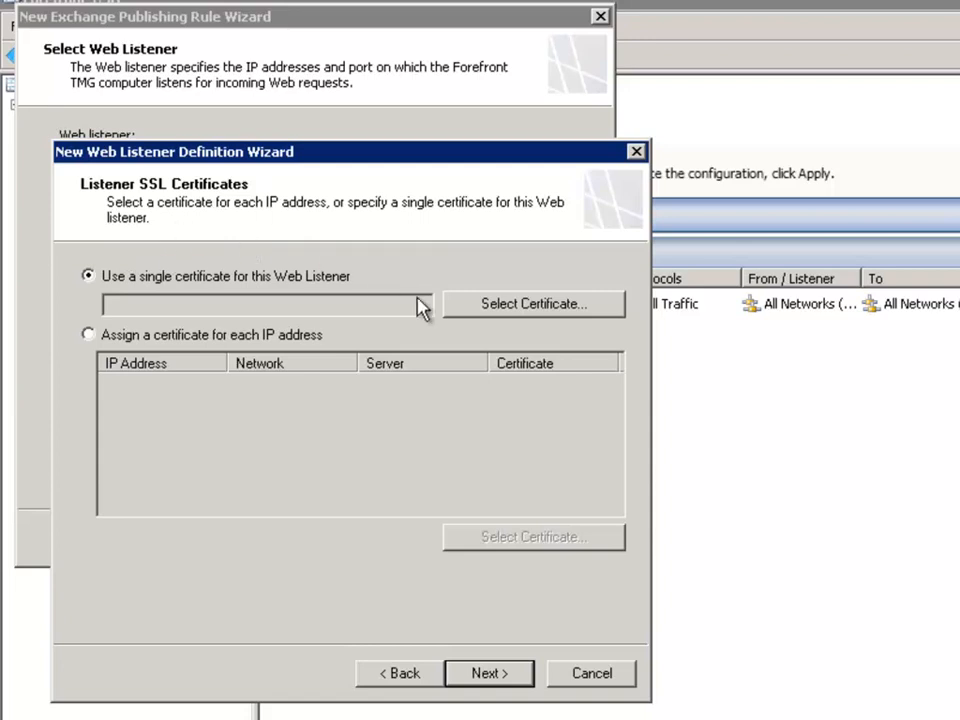
Step: Check which certificates are available as the single SSL certificate for the Web listener
left_click(508, 312)
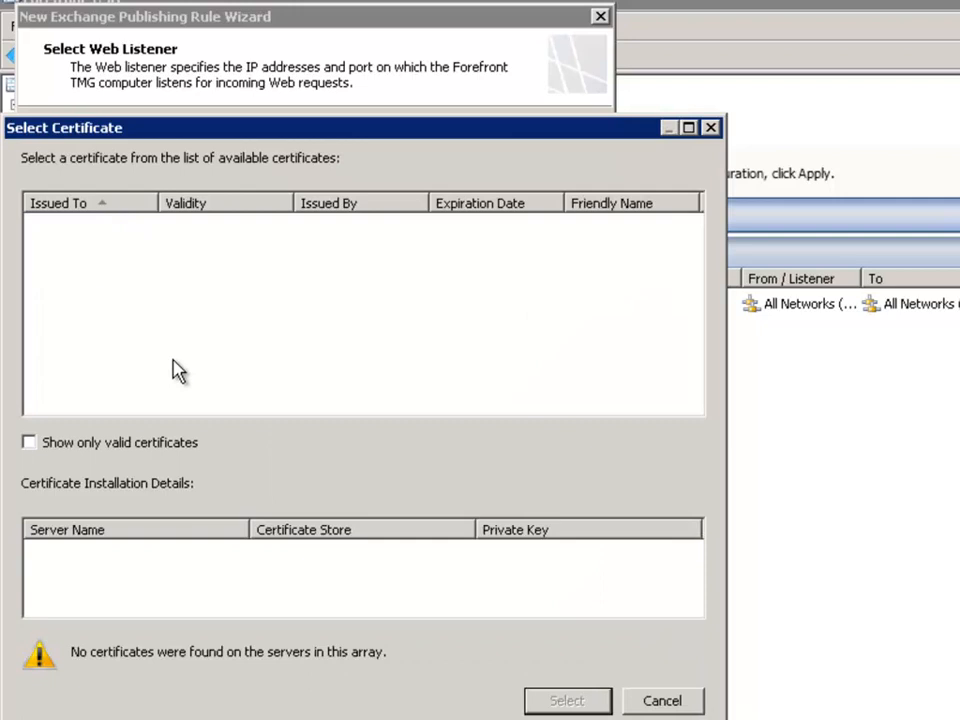
left_click(652, 700)
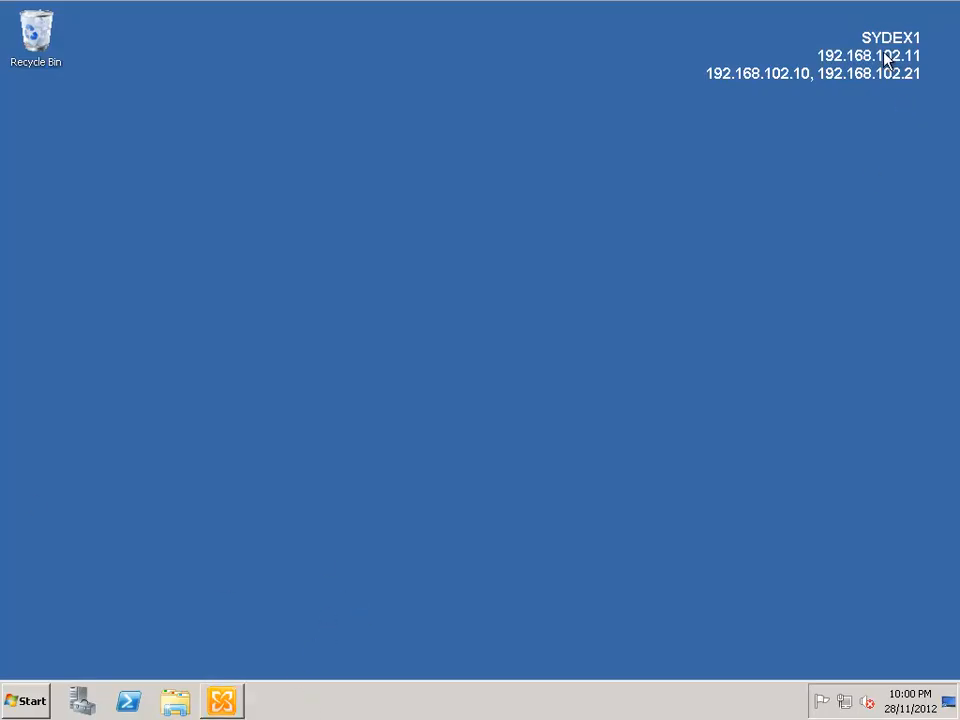
Step: Switch to the Exchange Management Console on SYDEX1 and start exporting its Exchange certificate assigned to IMAP, POP and IIS
left_click(222, 701)
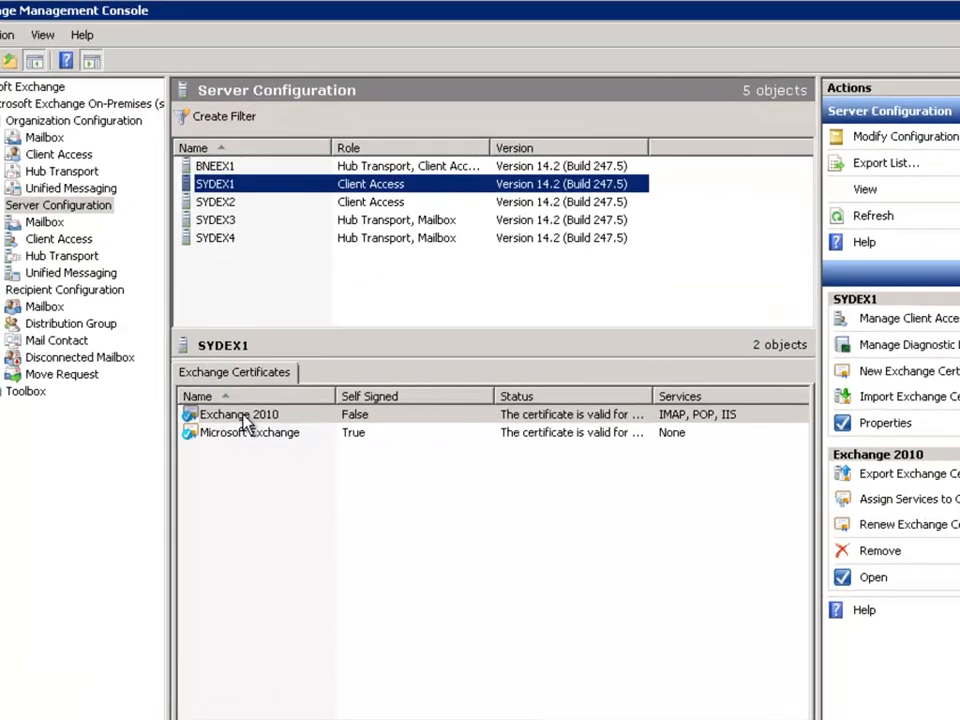
left_click(360, 367)
right_click(225, 476)
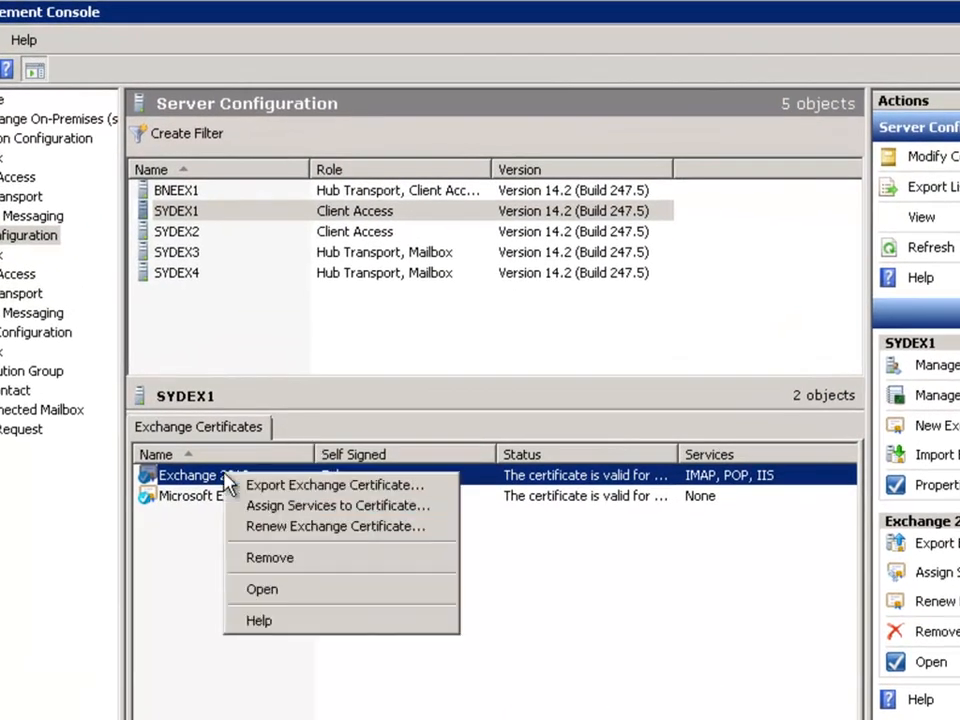
left_click(280, 488)
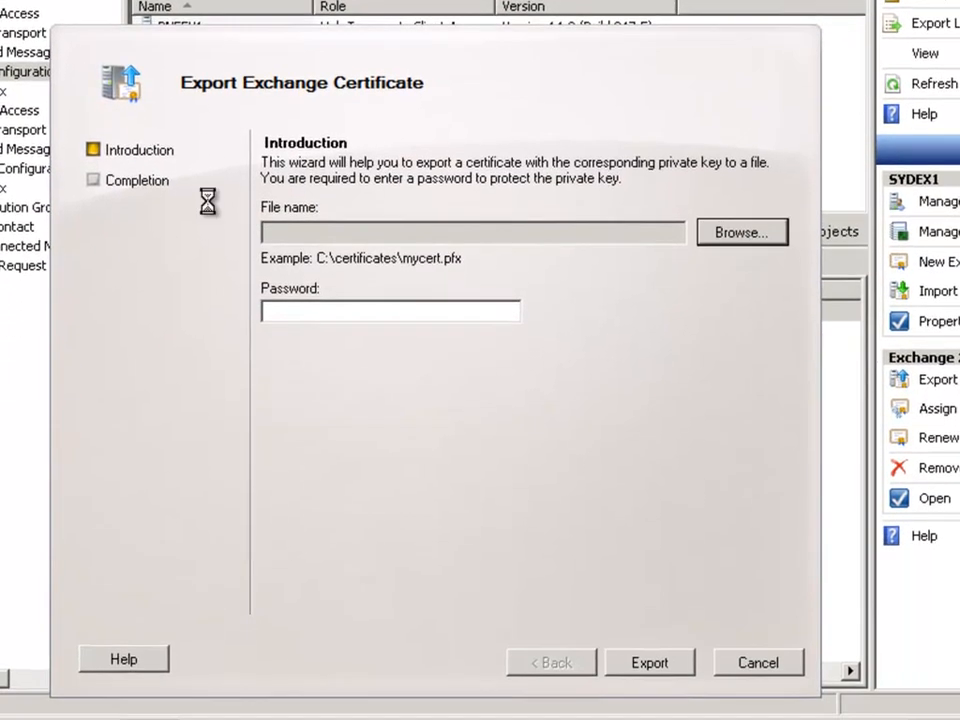
Step: Delete the old clientaccess-exported file from Downloads and set clientaccess-exported.pfx in that folder as the certificate's export file
left_click(742, 232)
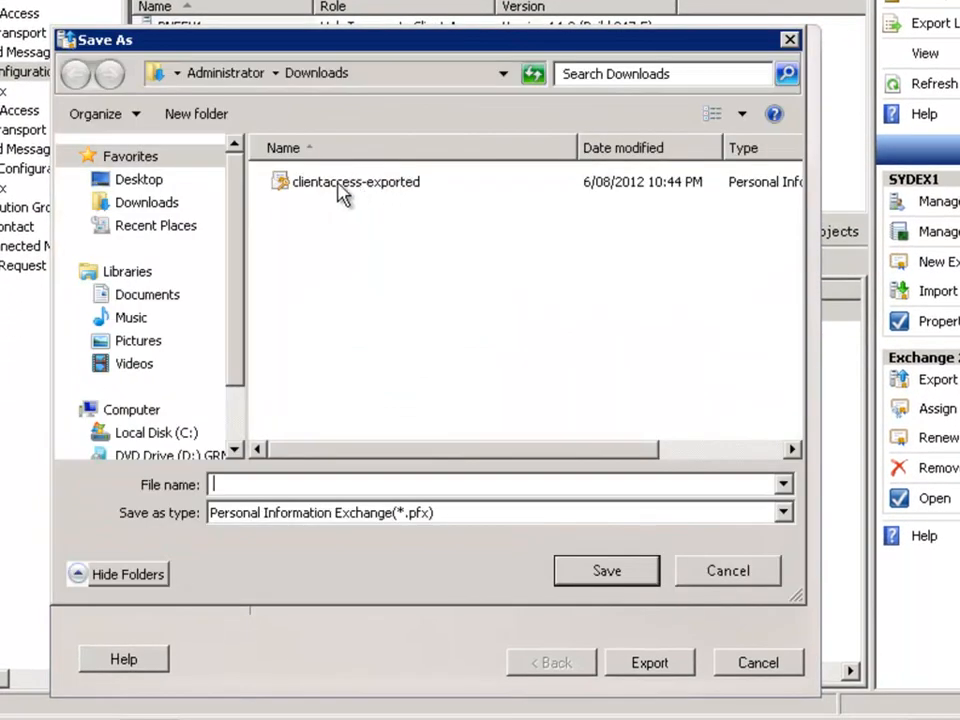
left_click(338, 184)
left_click(607, 572)
key("Return")
right_click(318, 183)
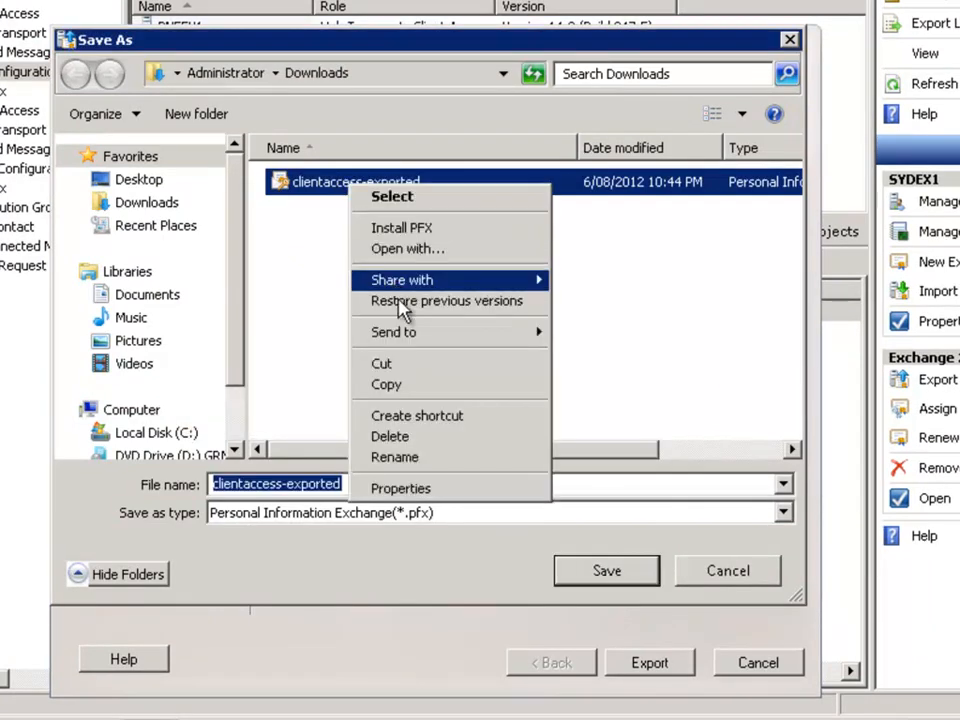
left_click(402, 436)
left_click(591, 387)
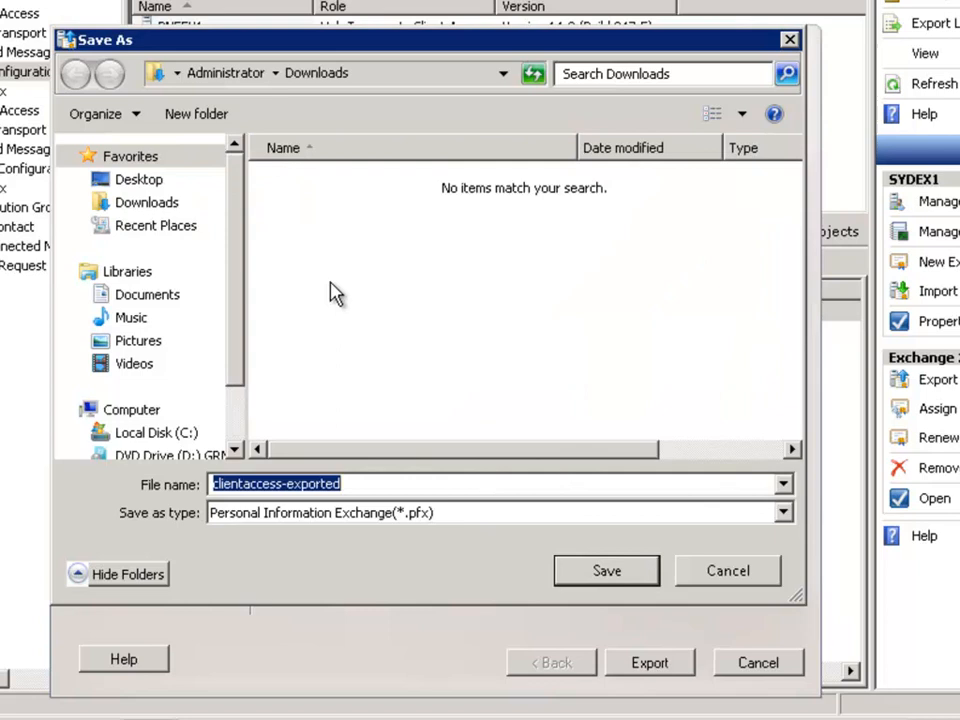
left_click(367, 487)
left_click(602, 581)
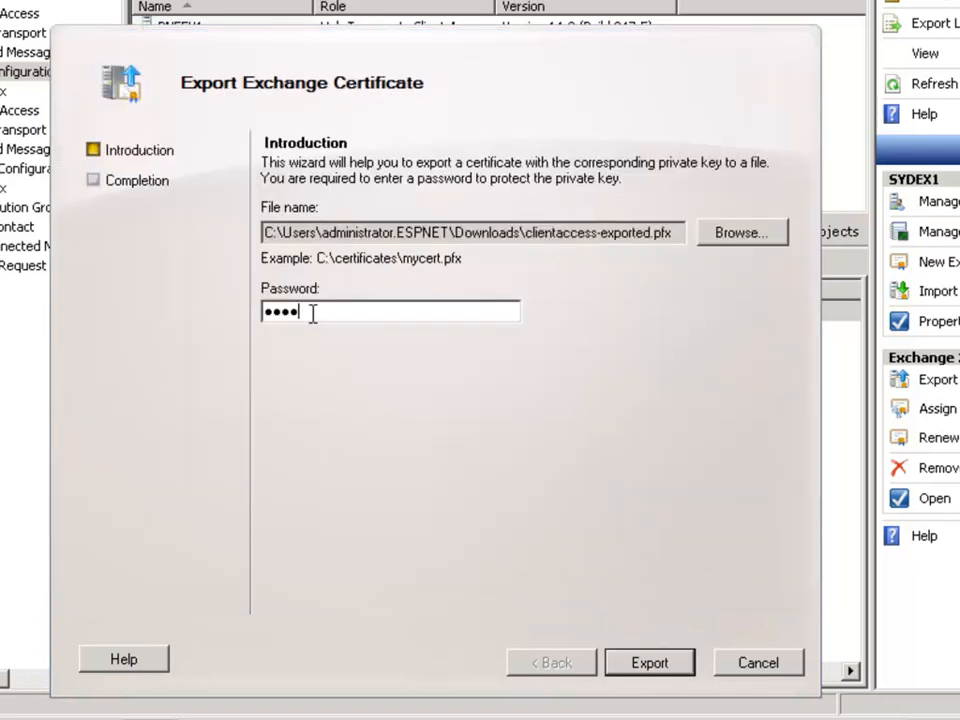
Step: Enter the password protecting the private key and complete the certificate export to clientaccess-exported.pfx
left_click(672, 672)
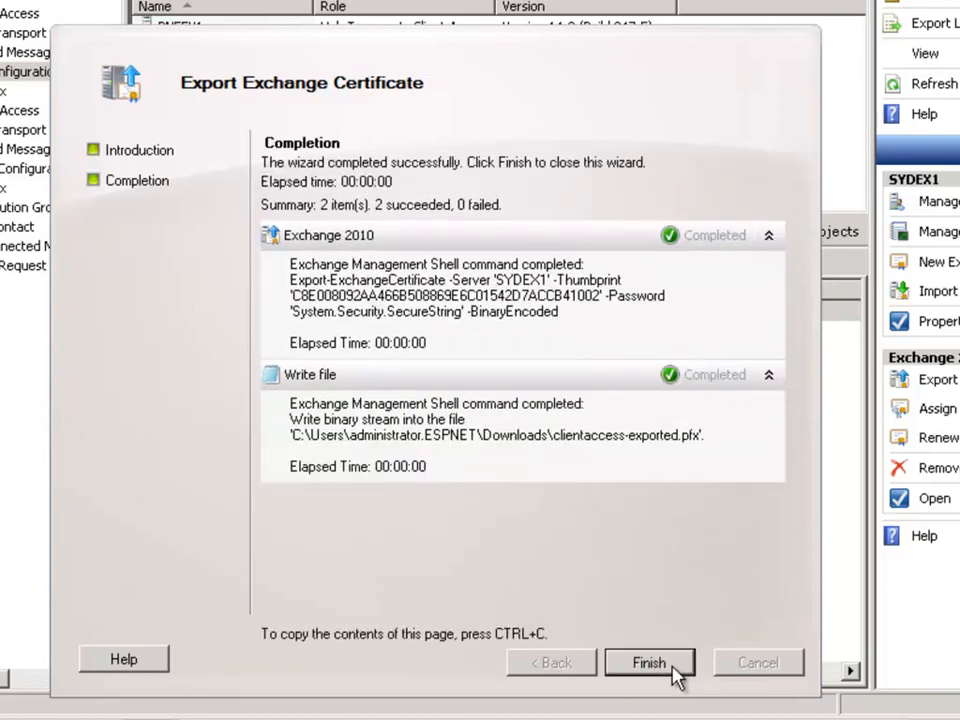
left_click(672, 667)
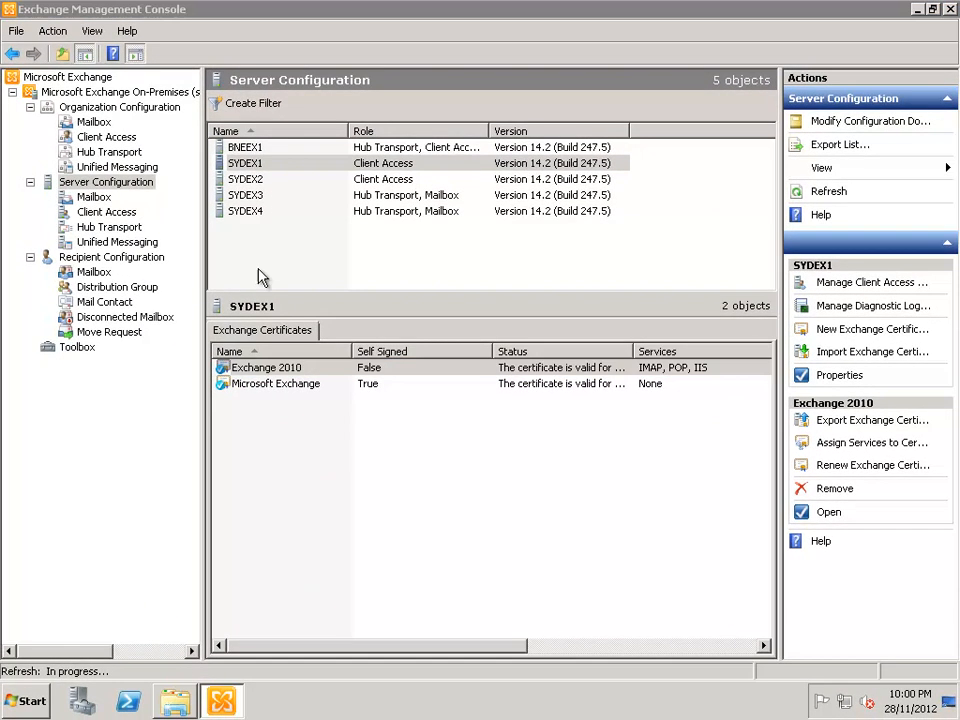
Step: Copy the newly exported clientaccess-exported file from the Downloads folder on SYDEX1
left_click(175, 701)
left_click(272, 220)
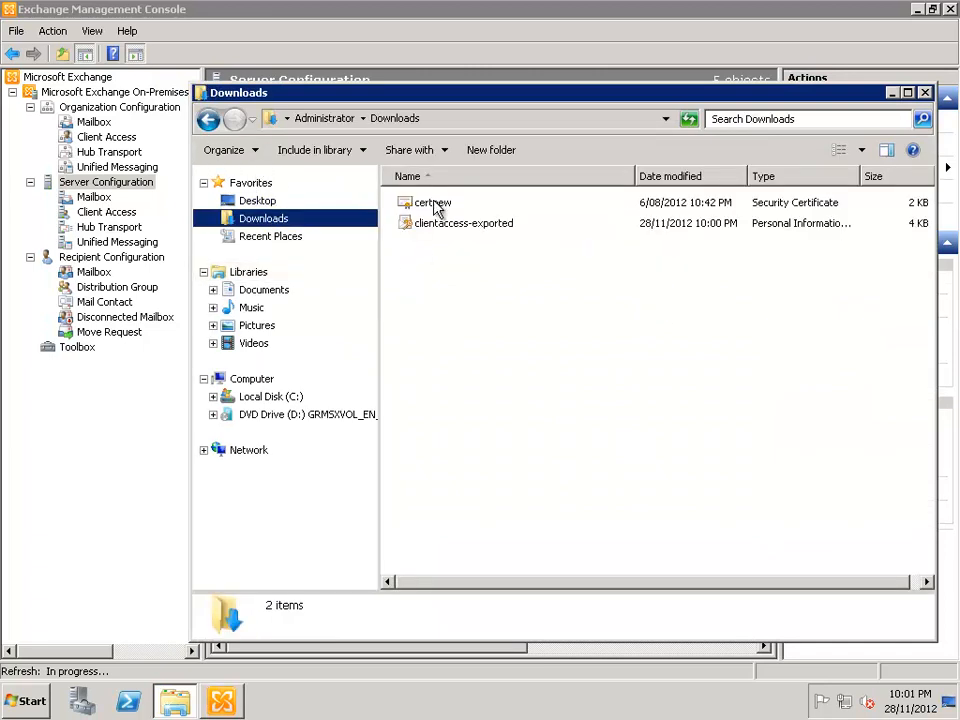
left_click(436, 226)
right_click(433, 226)
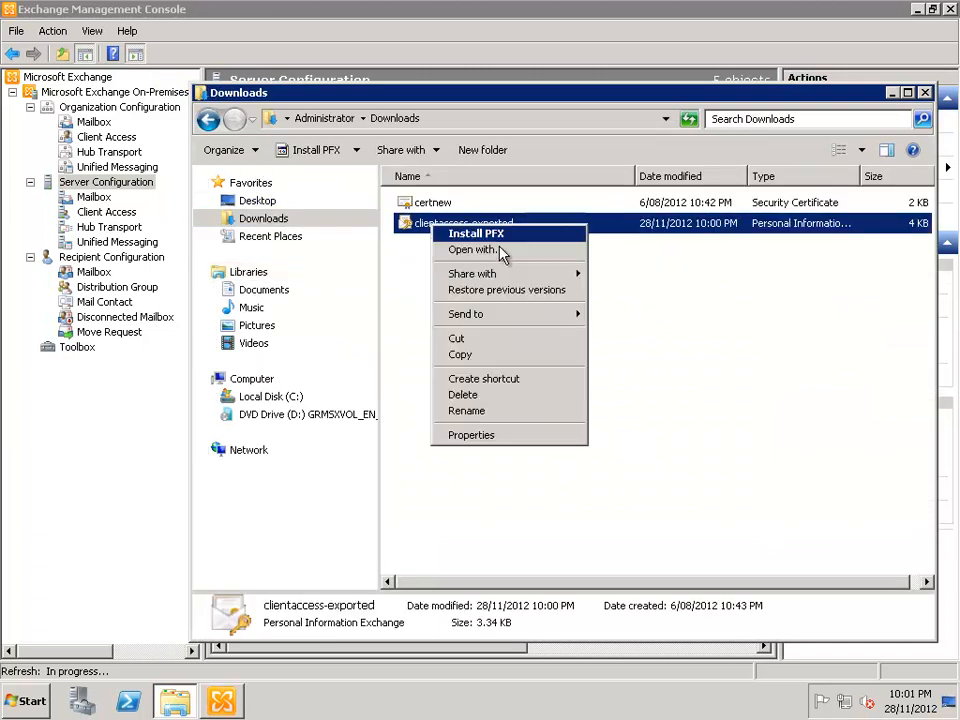
left_click(478, 355)
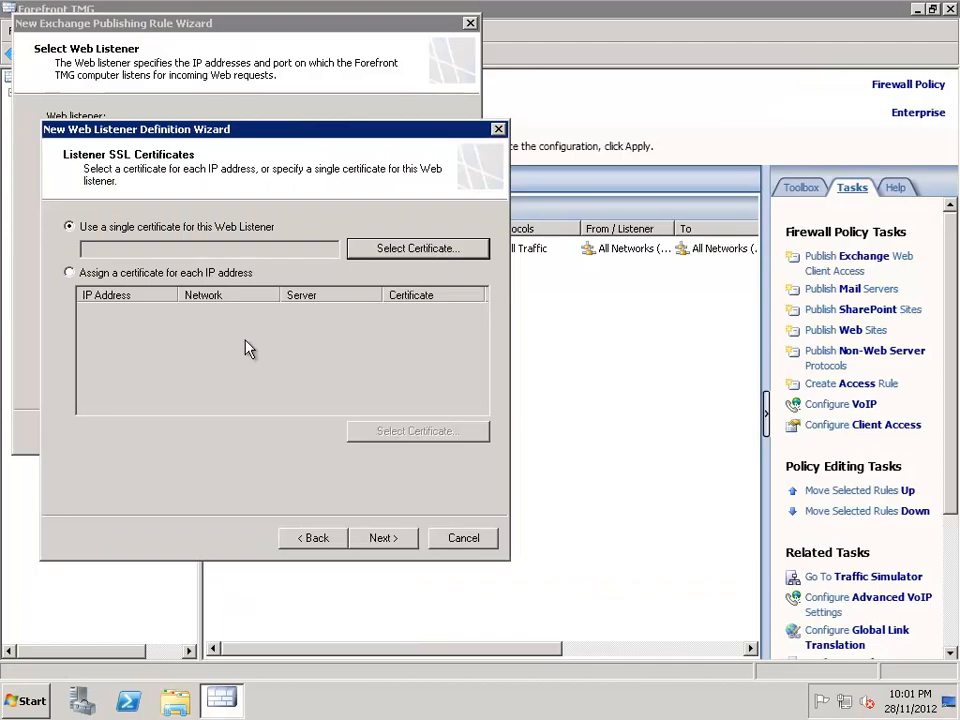
Step: Switch to the Forefront TMG server and paste the clientaccess-exported file into its Downloads folder
left_click(175, 700)
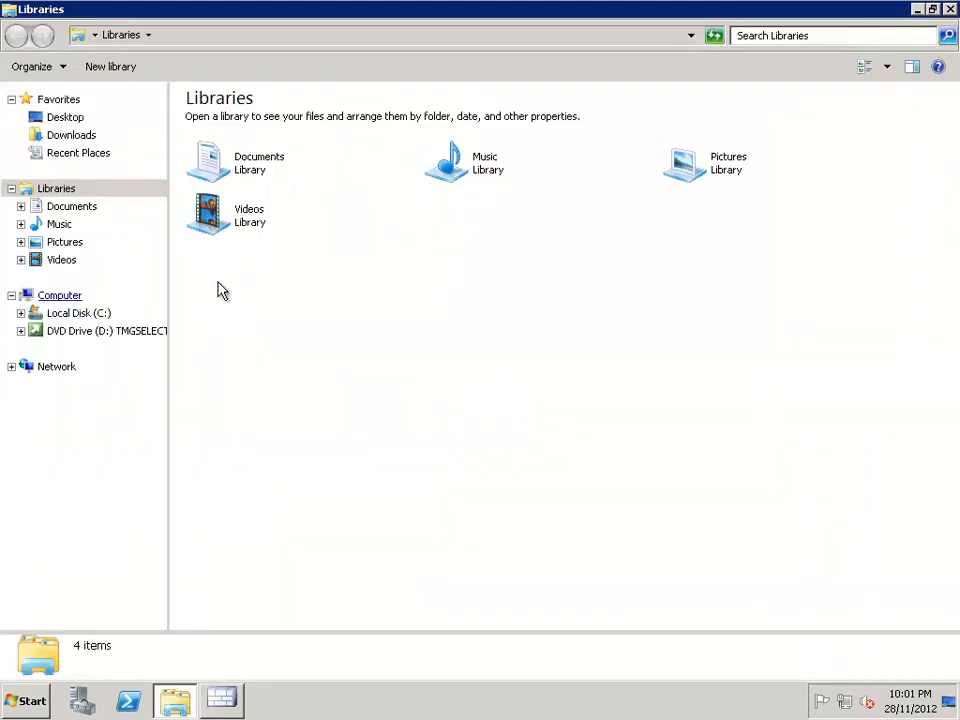
left_click(72, 136)
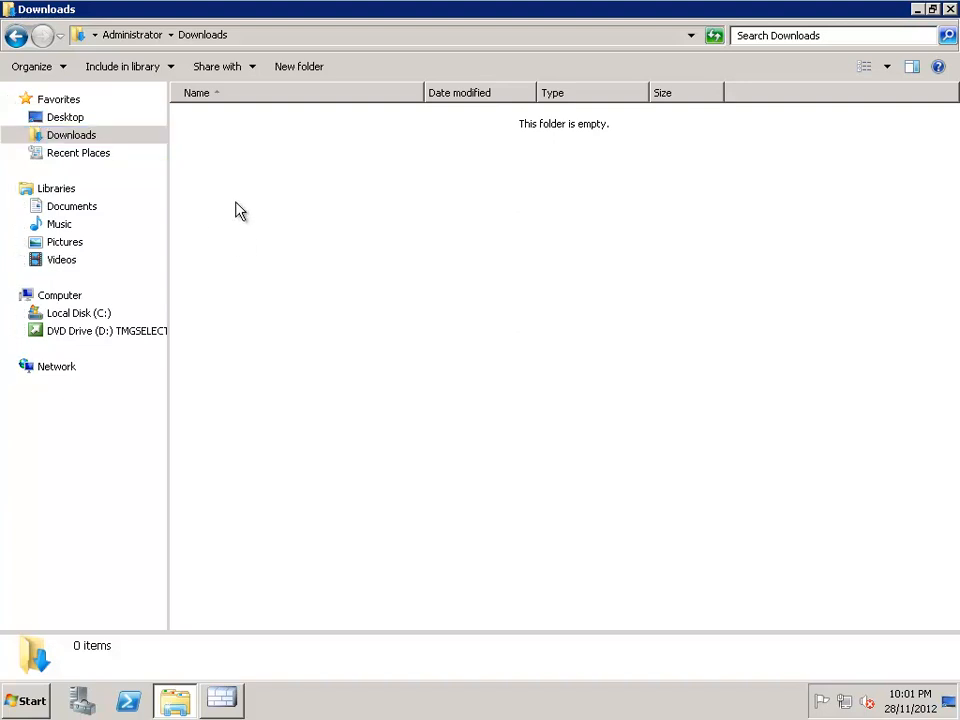
right_click(236, 206)
left_click(278, 309)
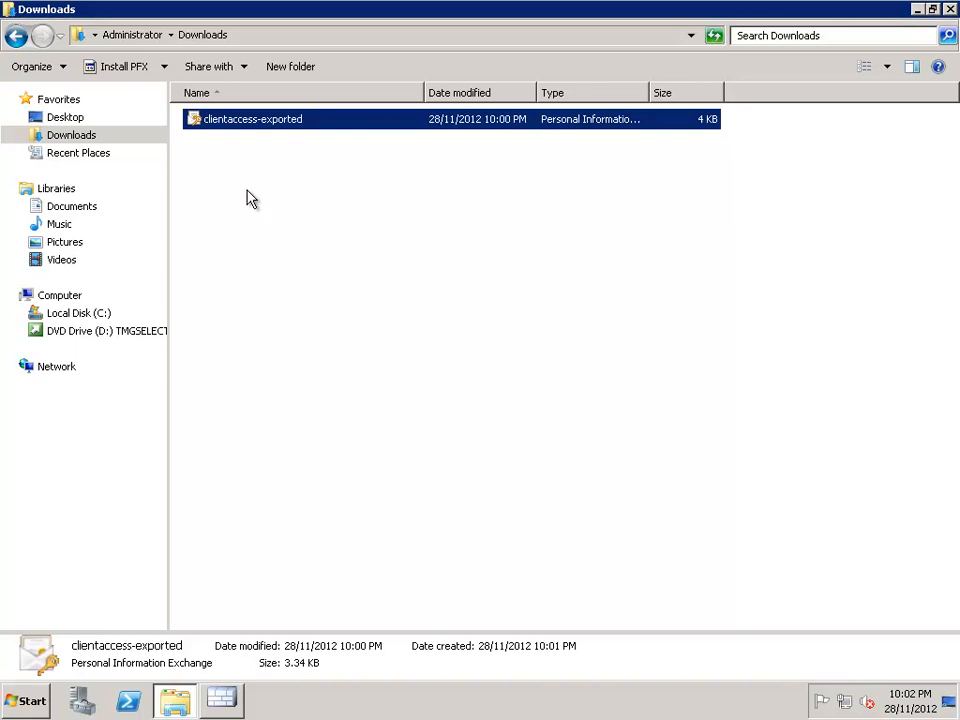
left_click(258, 380)
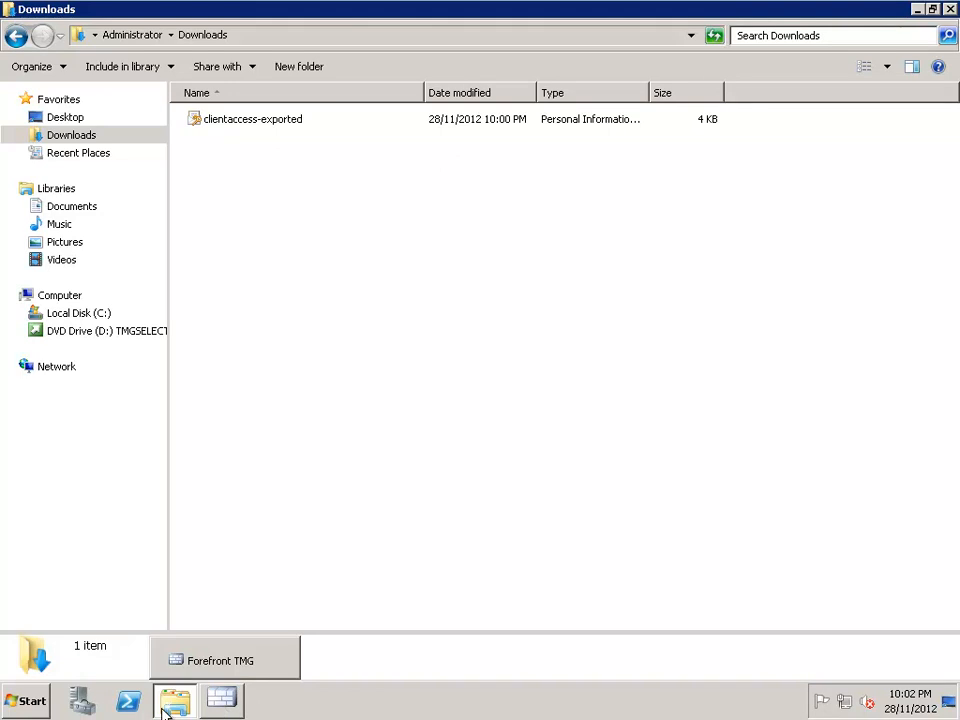
left_click(252, 124)
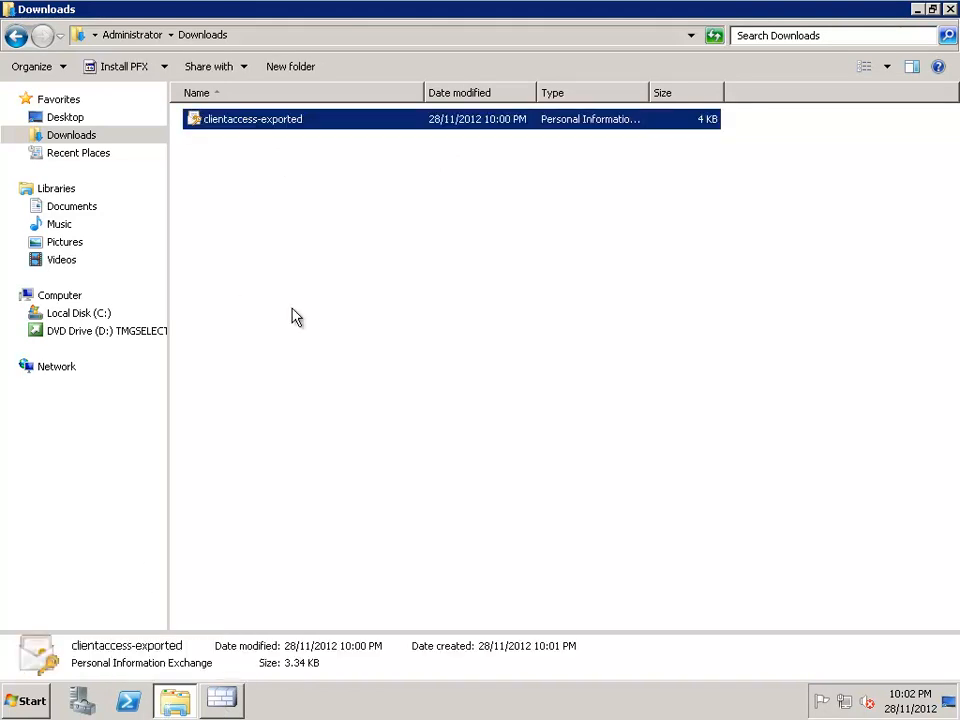
Step: Run mmc to open an empty management console on the TMG server
left_click(33, 697)
left_click(300, 598)
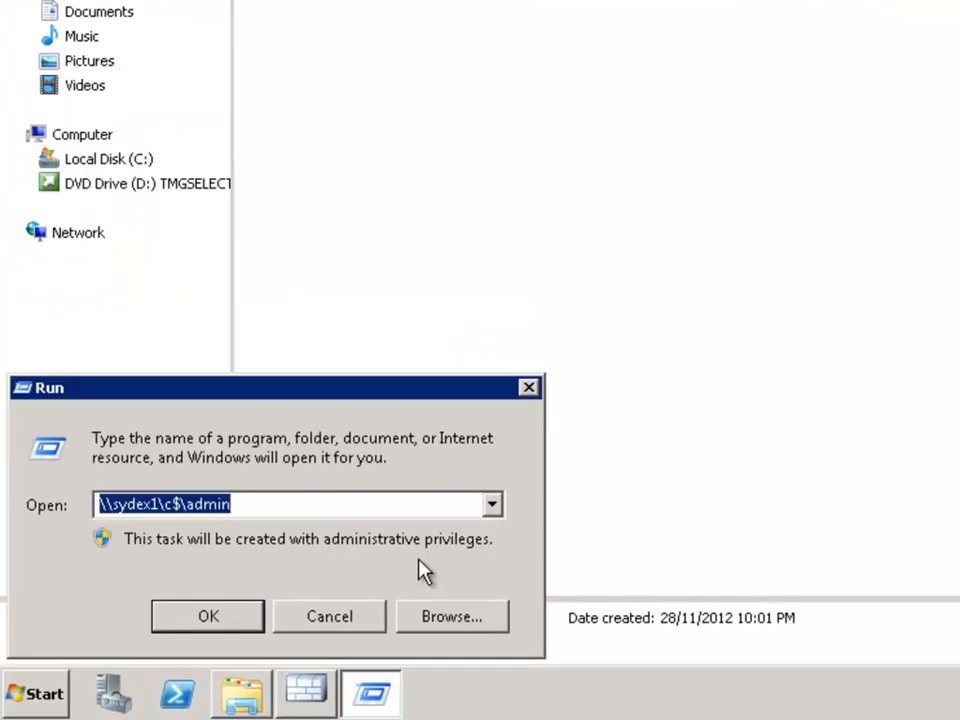
type("mmc")
key("Return")
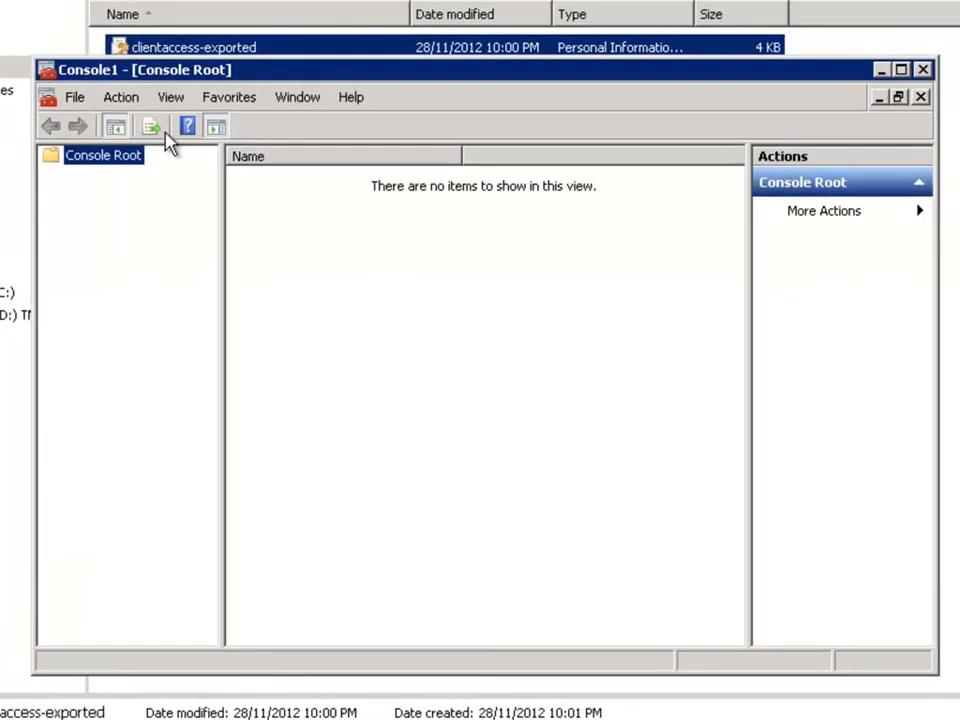
Step: Add the Certificates snap-in to the console, managing the computer account of the local computer
left_click(73, 99)
left_click(112, 214)
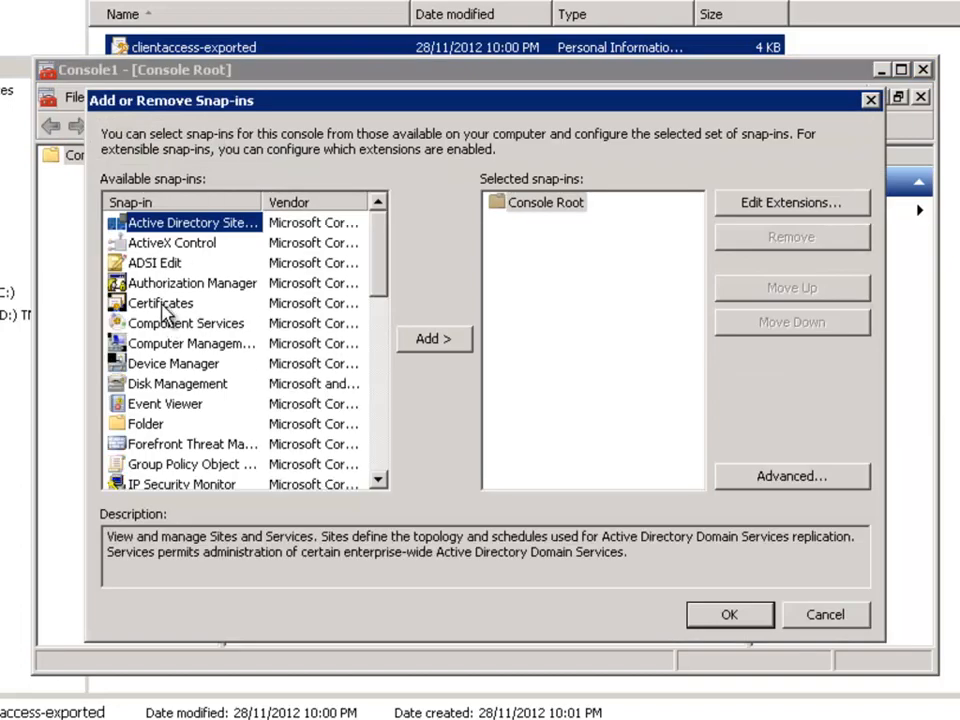
left_click(165, 304)
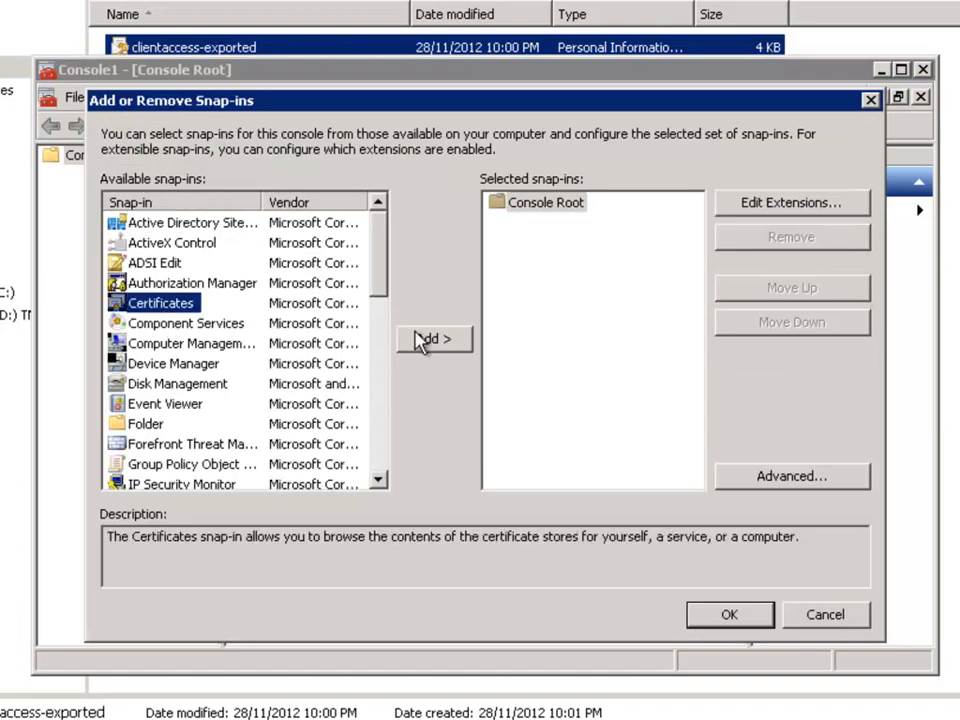
left_click(425, 339)
left_click(188, 248)
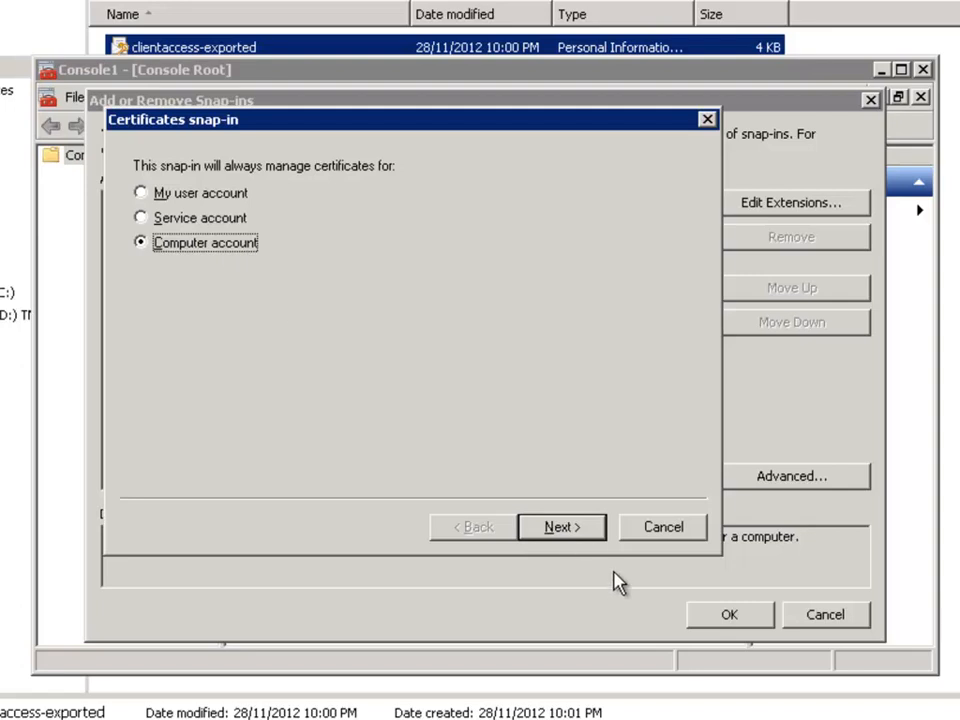
left_click(578, 532)
left_click(594, 526)
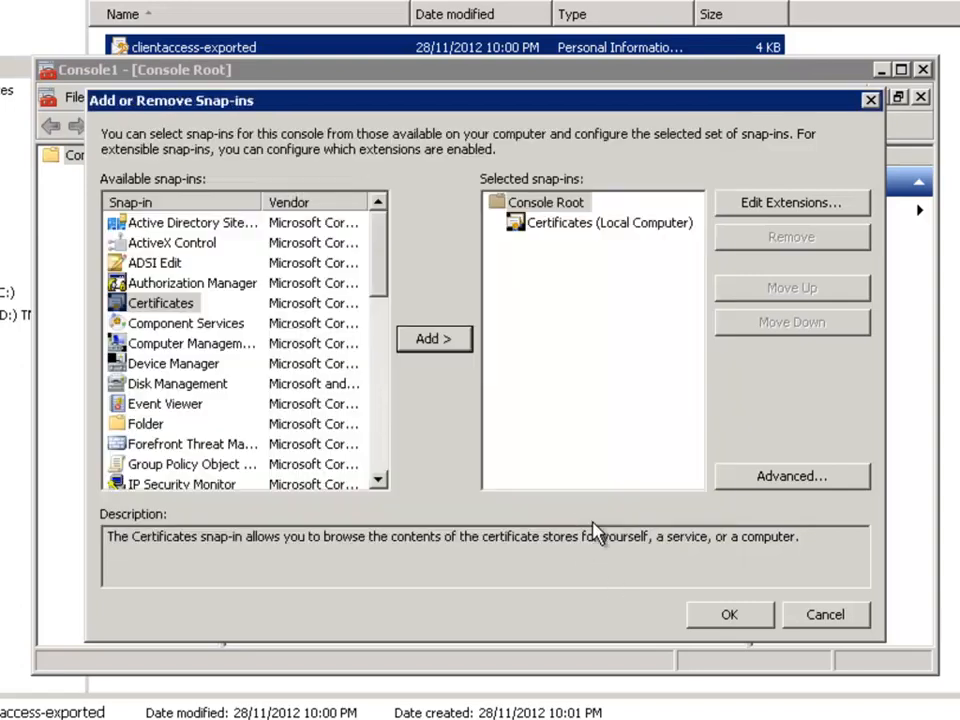
left_click(724, 618)
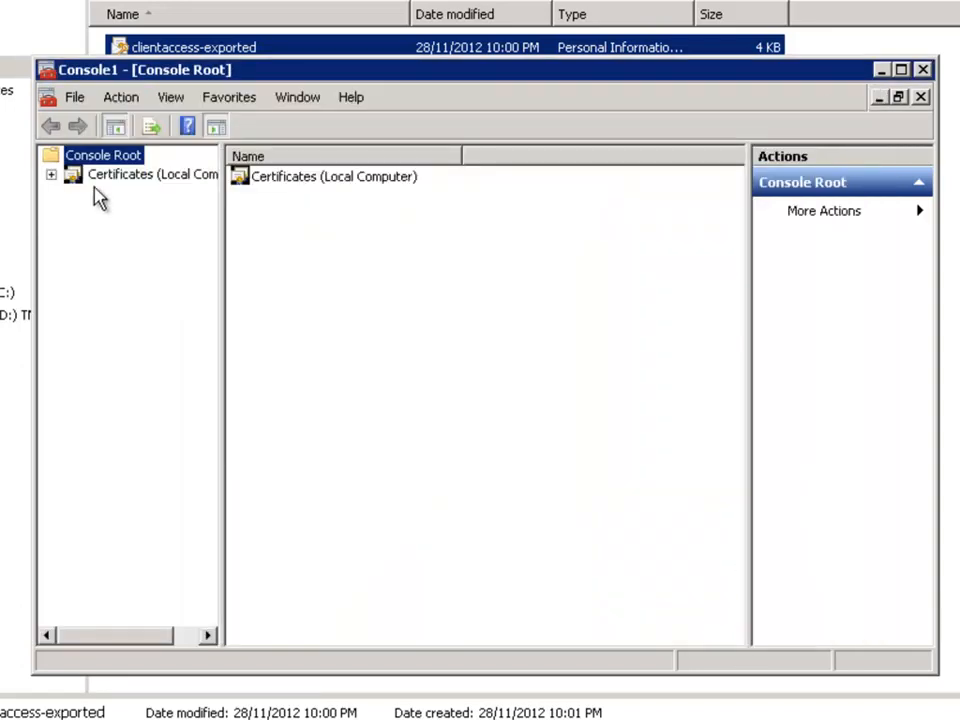
Step: Start a certificate import into the local computer's Personal store
left_click(51, 174)
left_click(135, 194)
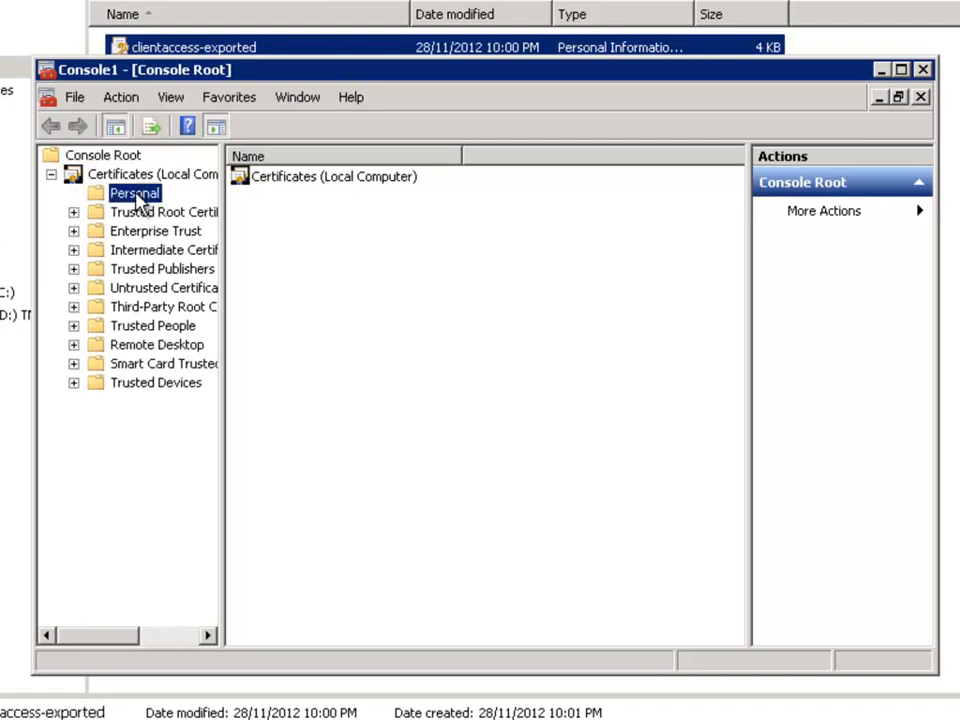
right_click(138, 196)
mouse_move(206, 246)
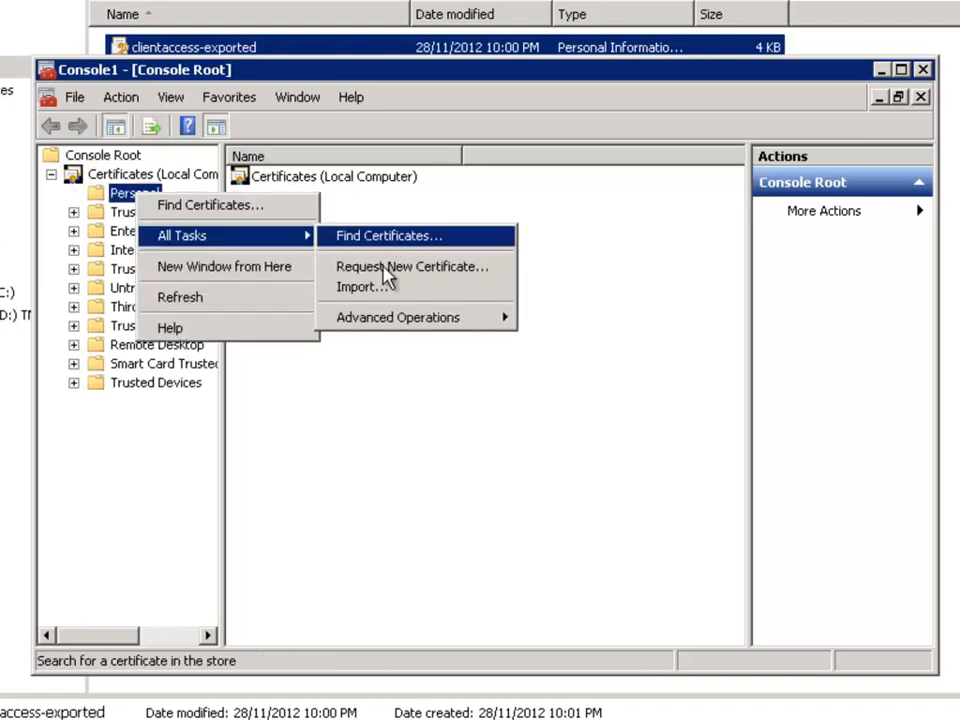
left_click(378, 290)
left_click(508, 578)
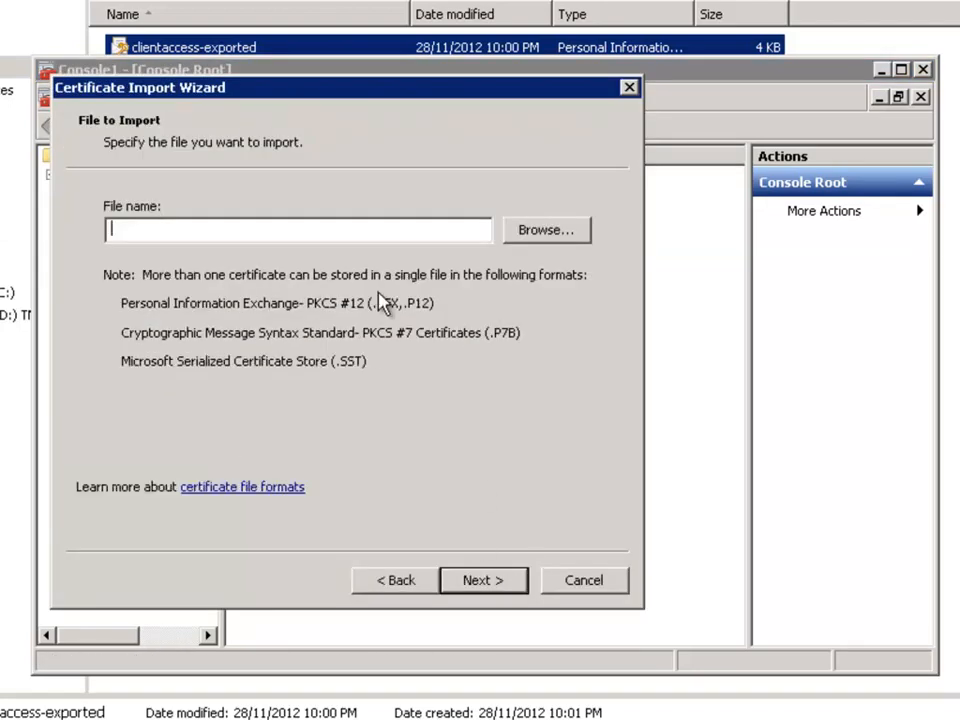
Step: Show all file types in Downloads and choose clientaccess-exported as the file to import
left_click(547, 231)
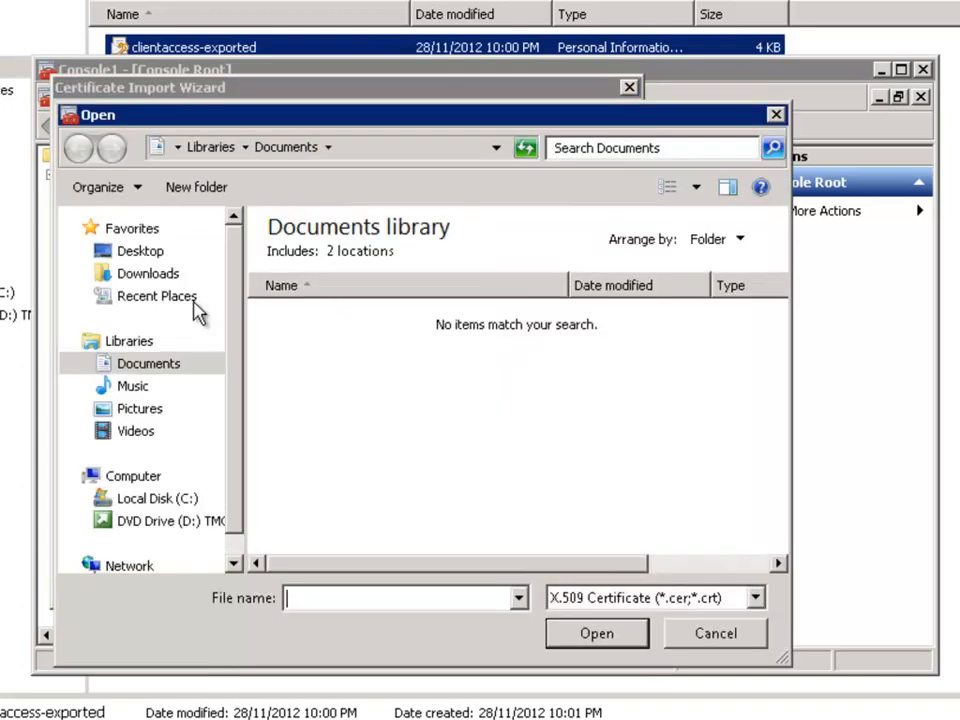
left_click(135, 274)
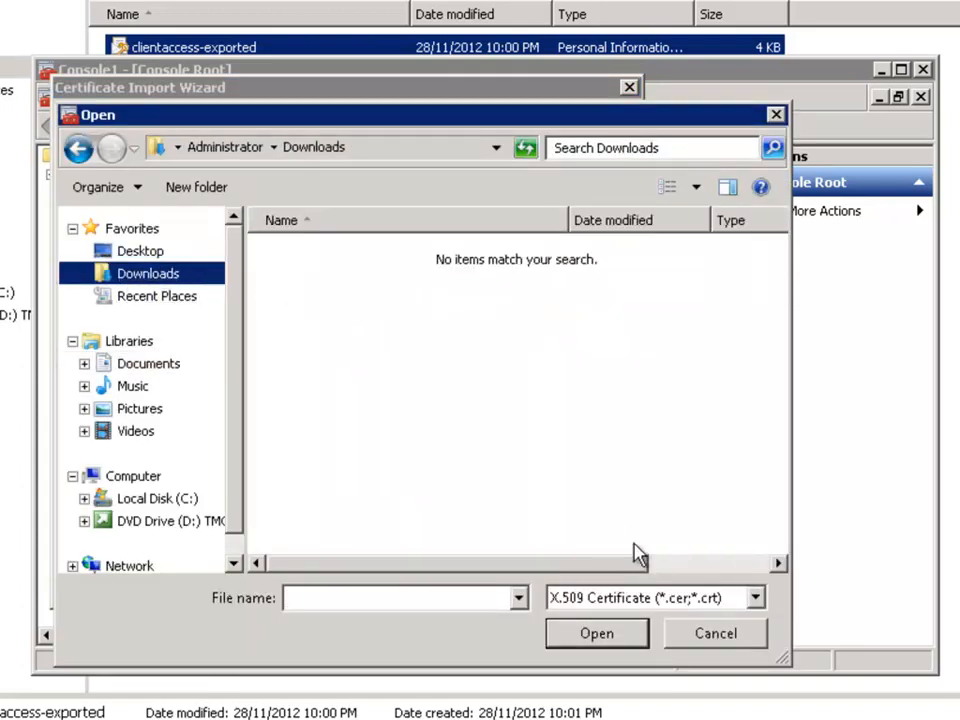
left_click(620, 600)
left_click(600, 718)
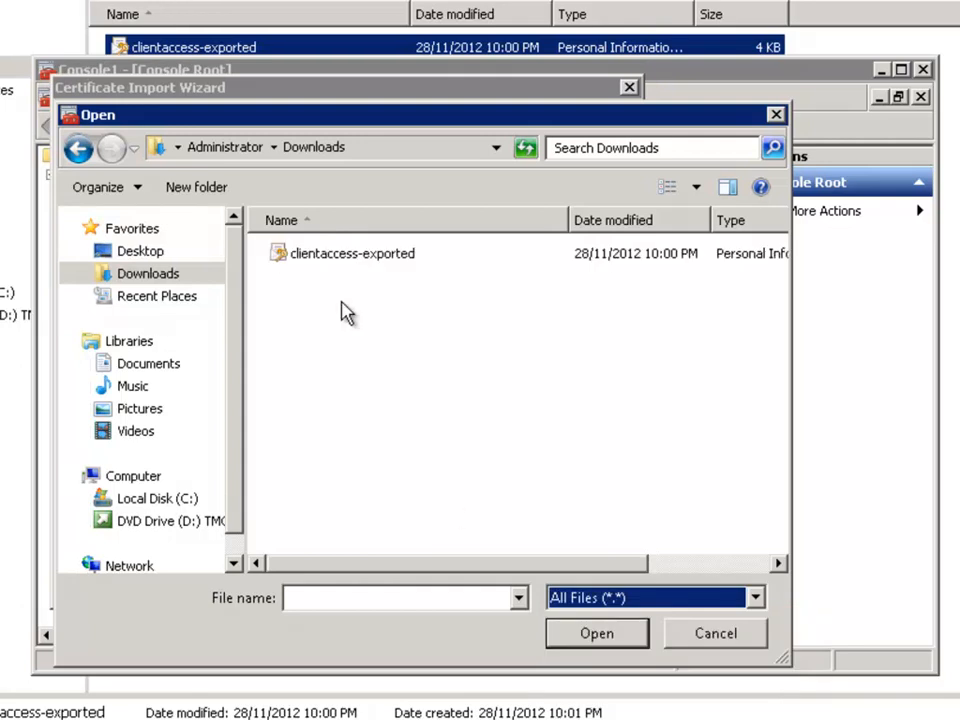
double_click(324, 258)
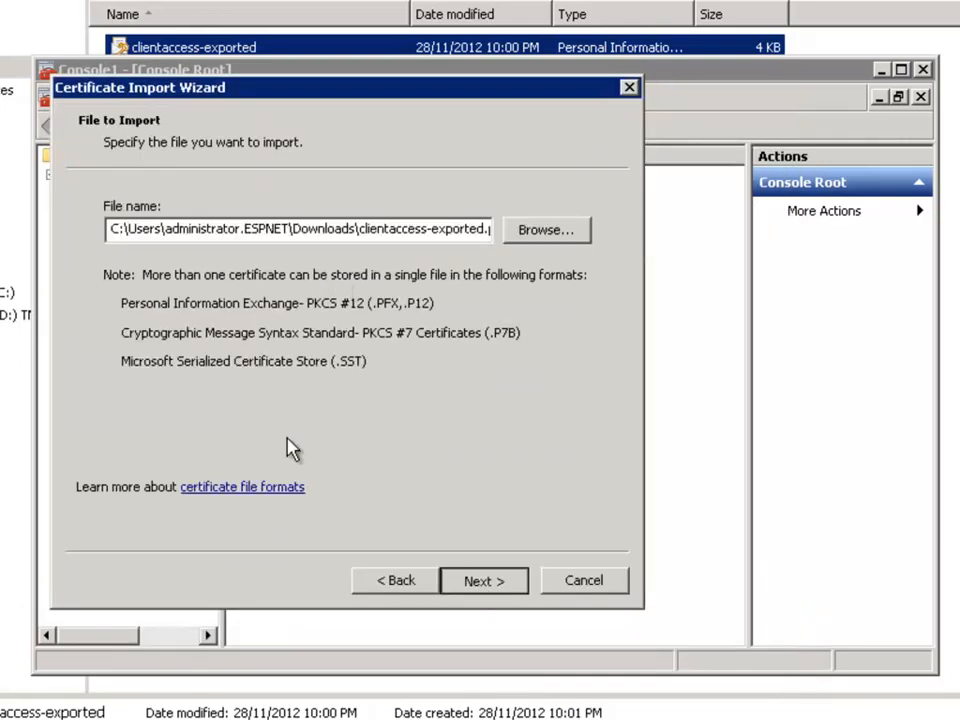
left_click(446, 572)
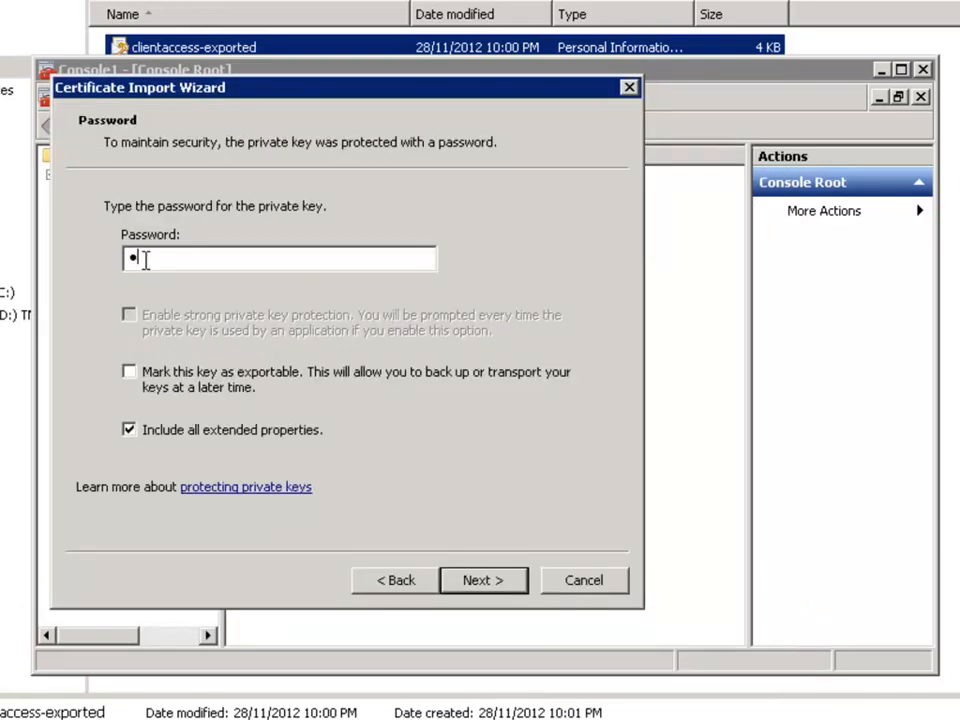
Step: Enter the private key password, mark the key as exportable and complete the import into the Personal store
left_click(200, 372)
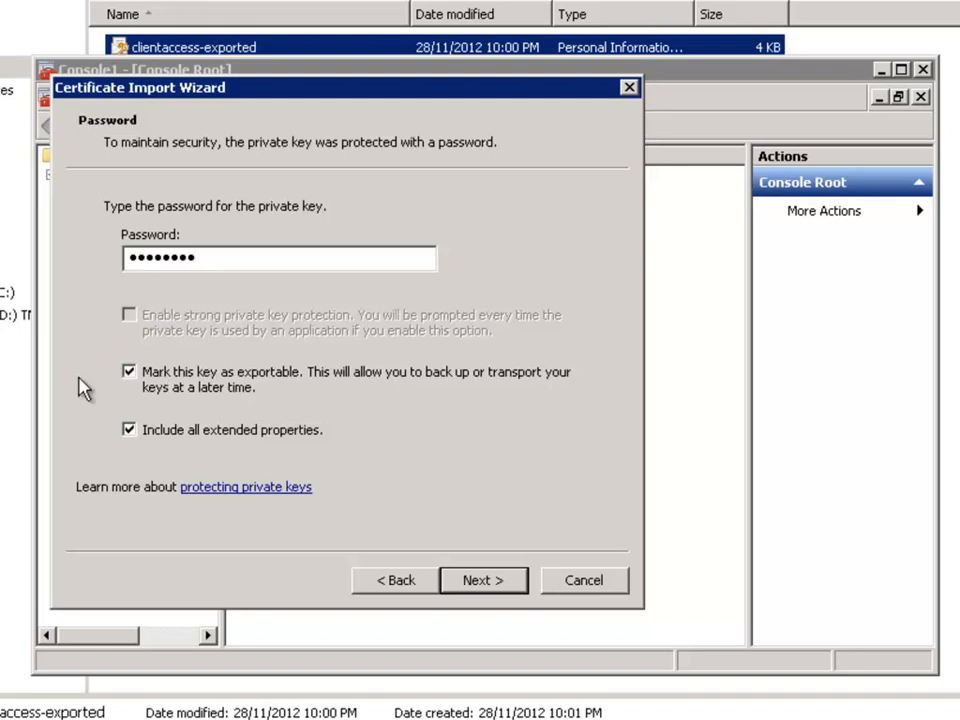
left_click(495, 586)
left_click(481, 582)
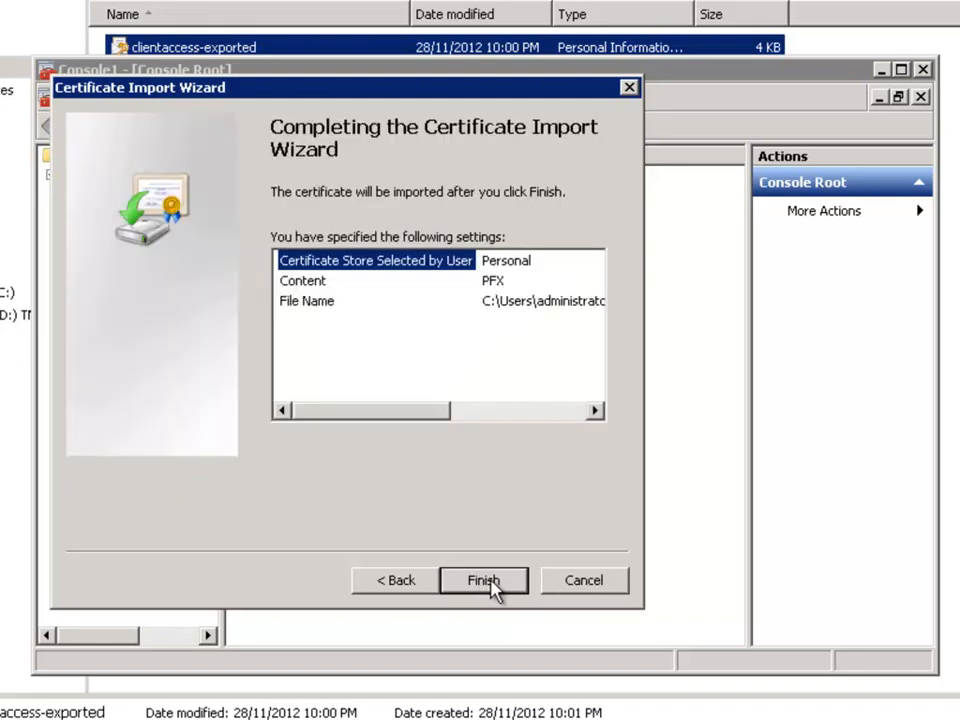
left_click(489, 588)
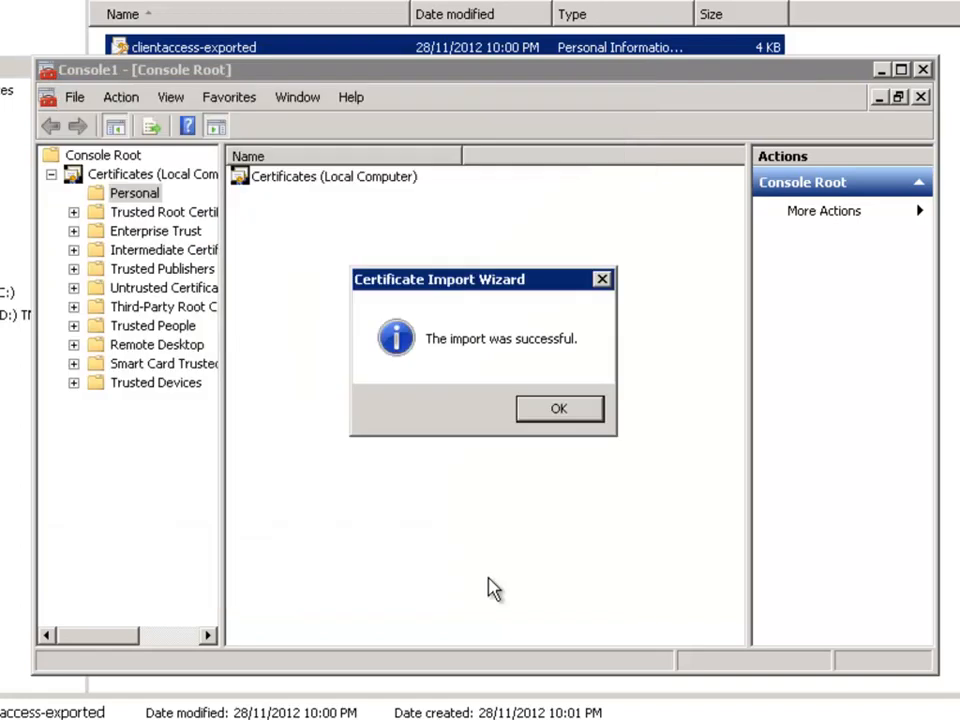
left_click(531, 413)
Step: Return to the Forefront TMG listener wizard and assign the mail.exchangeserverpro.net certificate as the Web listener's single certificate, checking its installation details
left_click(880, 70)
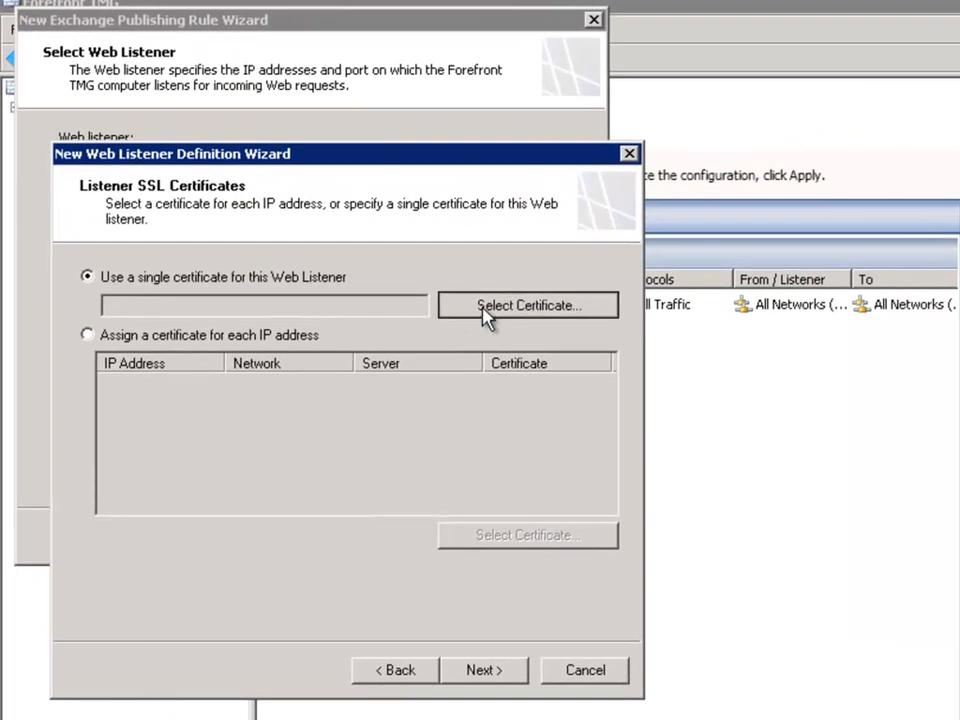
left_click(458, 290)
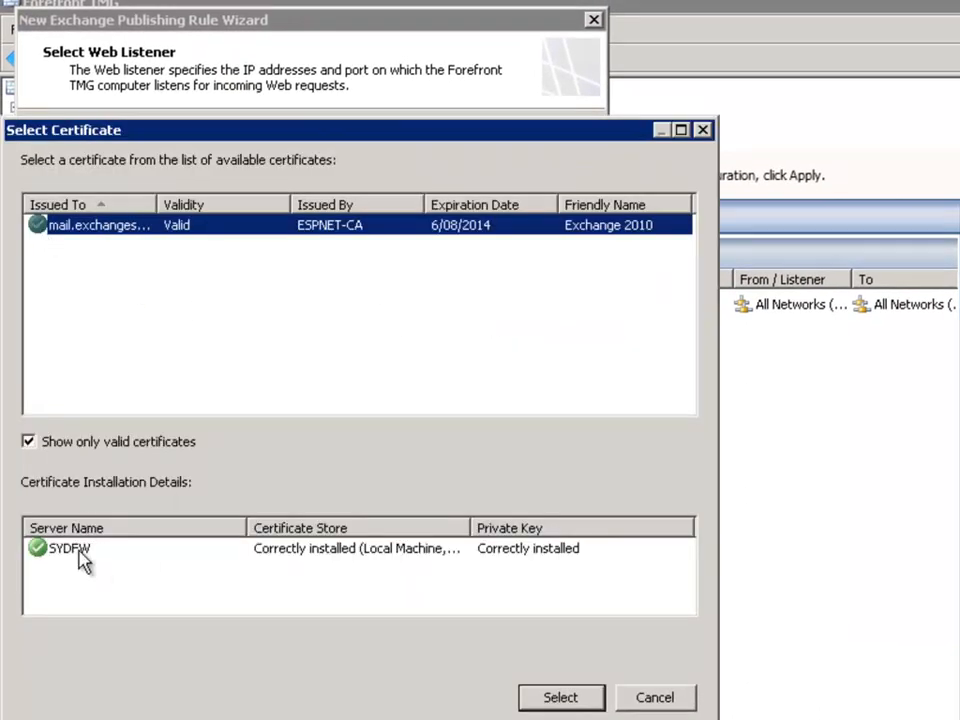
left_click(50, 552)
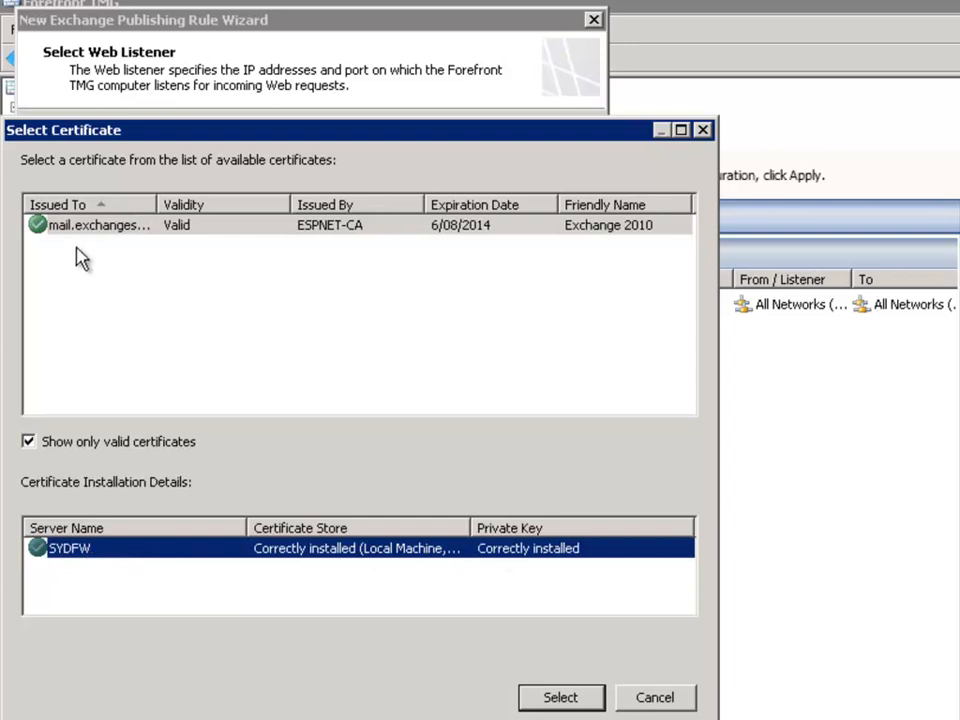
left_click(160, 226)
left_click_drag(150, 207, 221, 204)
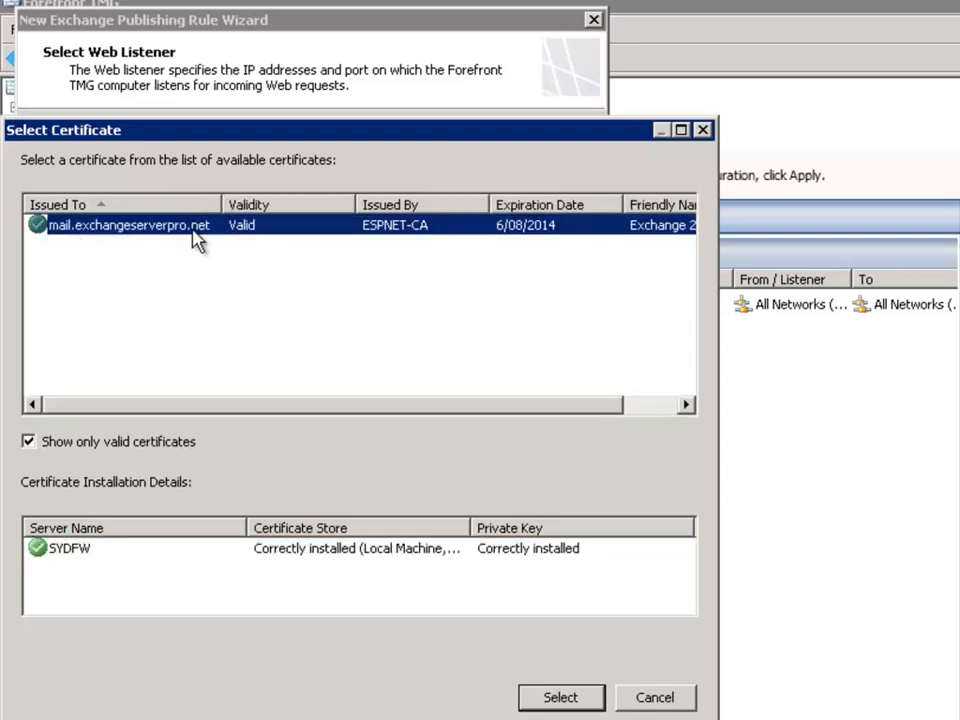
left_click(29, 441)
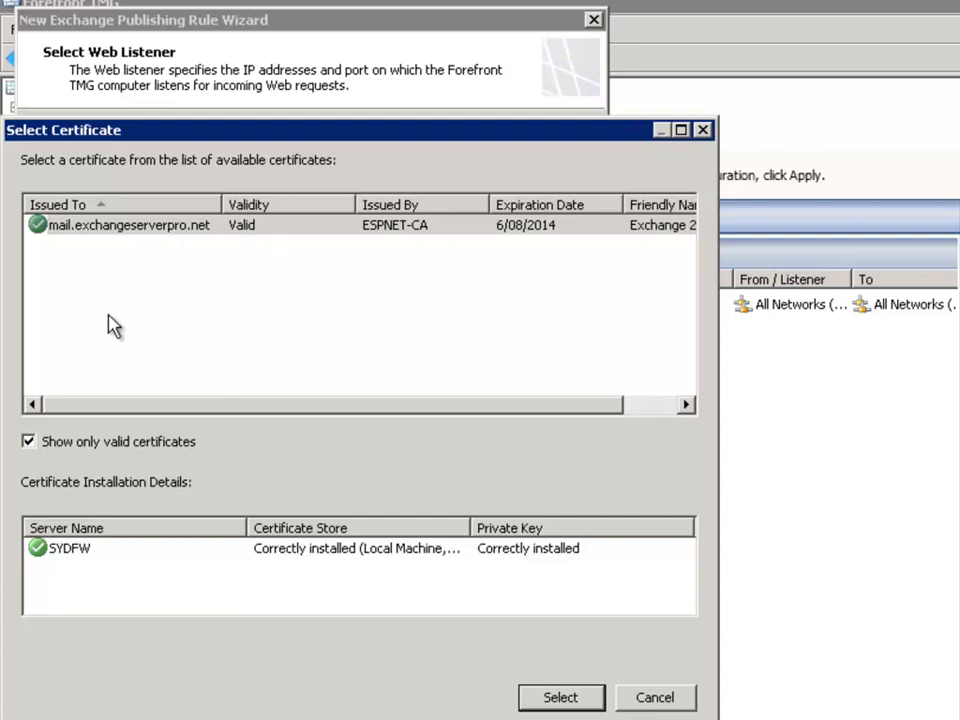
left_click(566, 697)
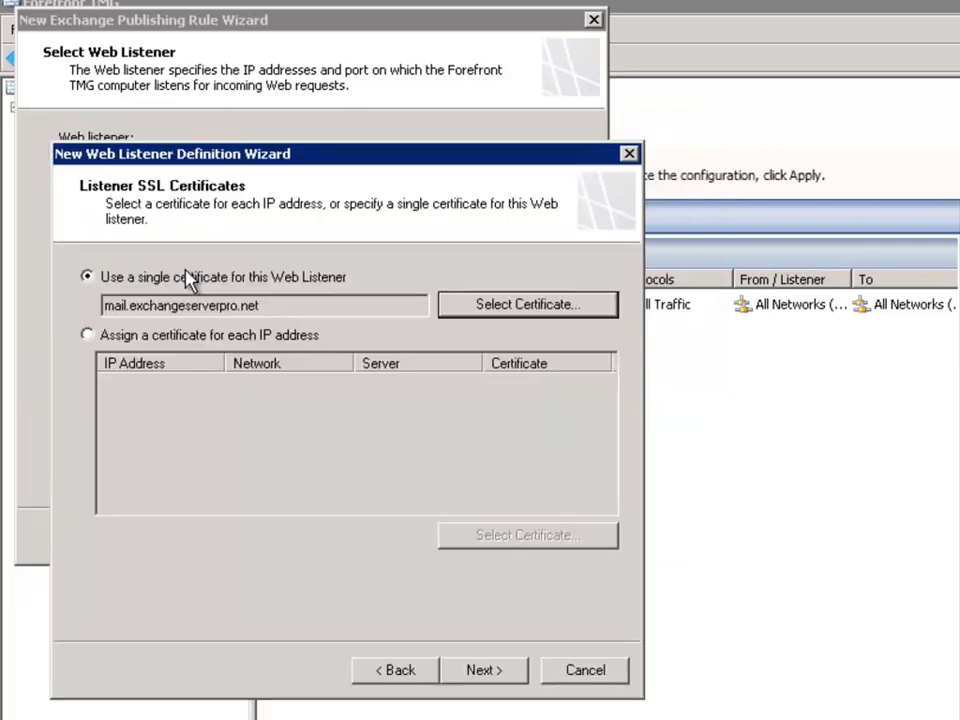
left_click(484, 679)
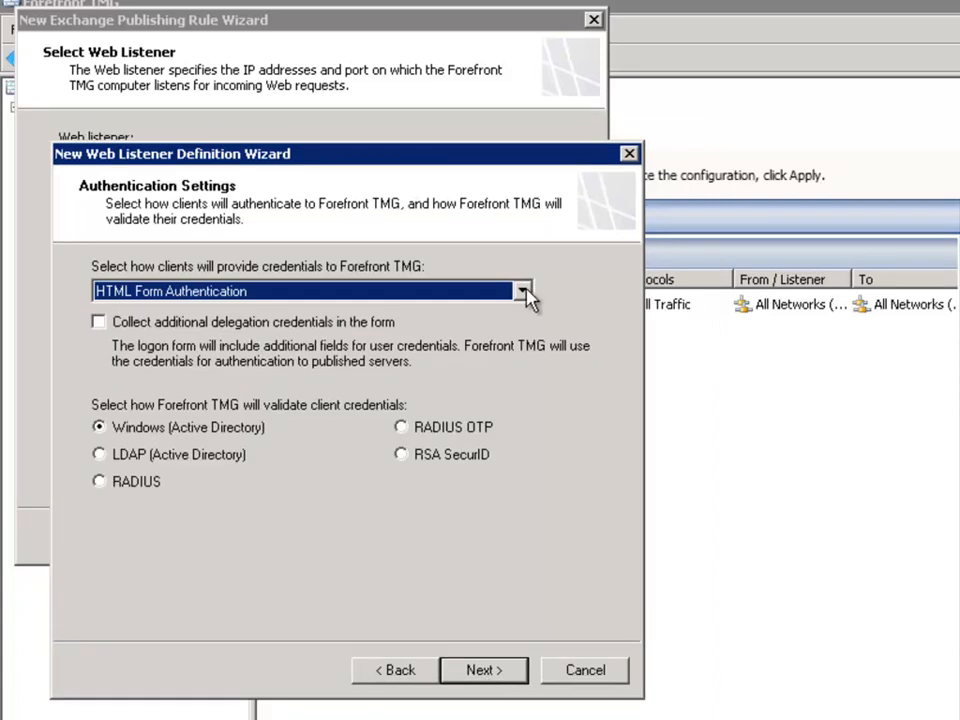
Step: Choose HTML Form Authentication validated by Windows (Active Directory) as the Web listener's client authentication
left_click(155, 292)
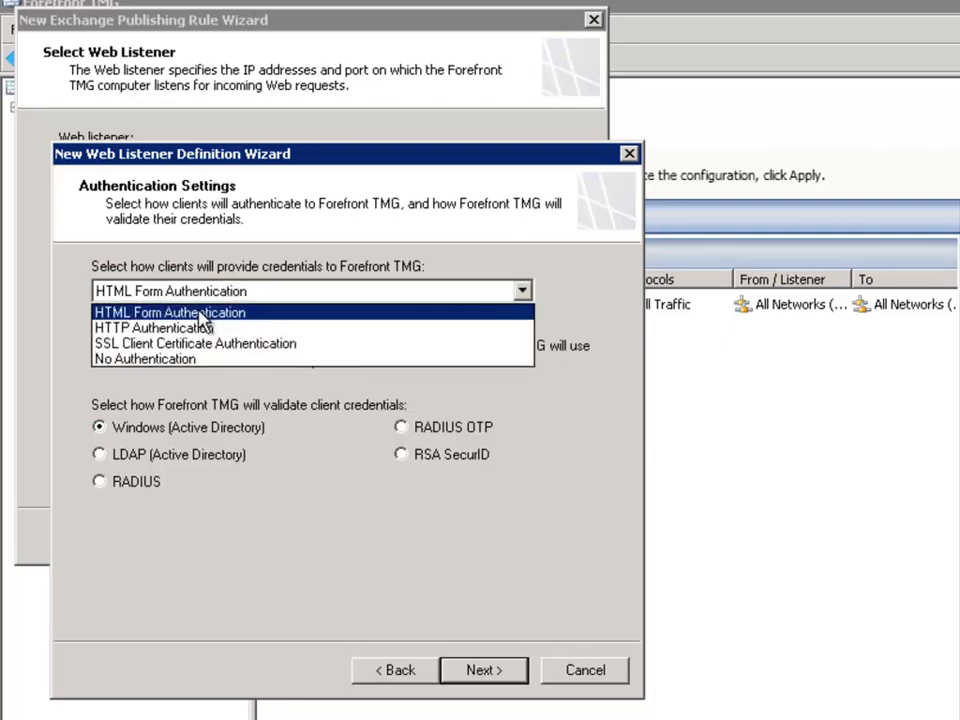
left_click(200, 314)
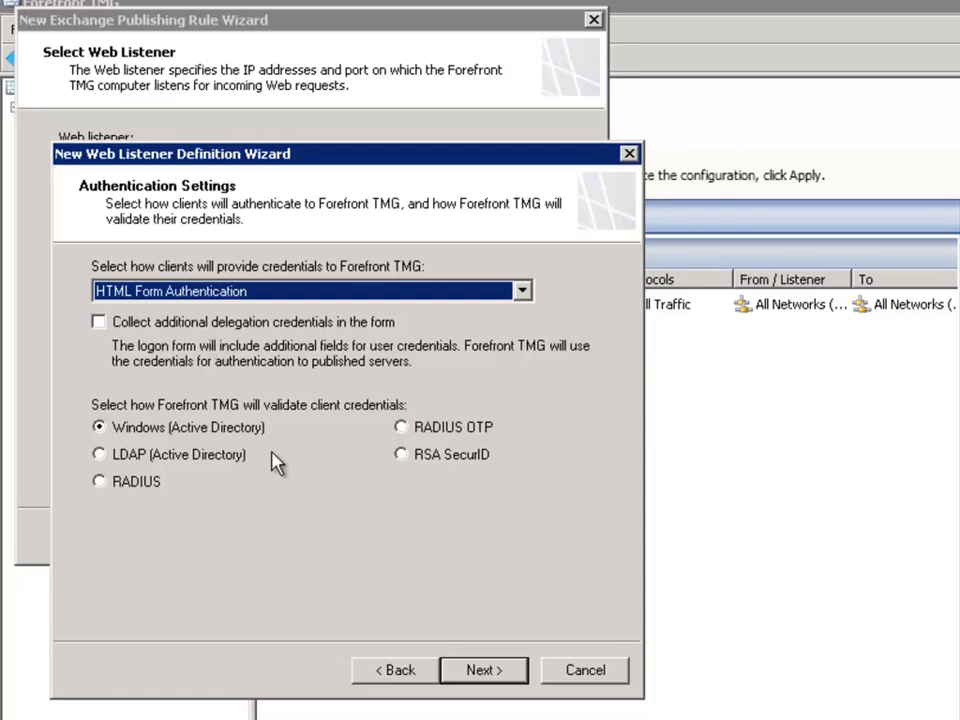
left_click(484, 671)
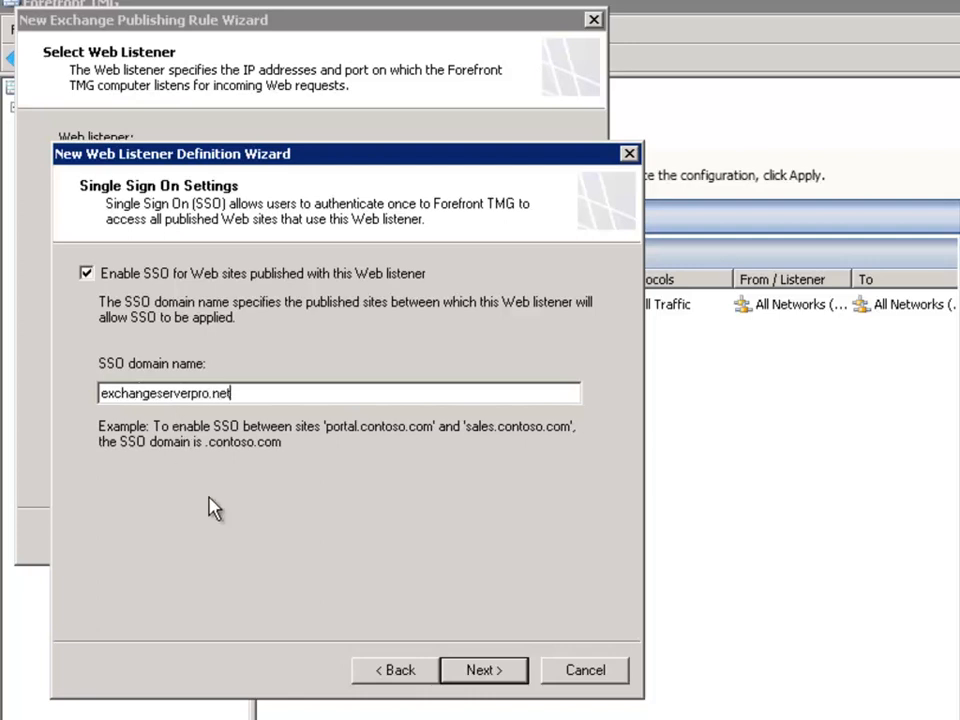
Step: Set the listener's SSO domain name to .exchangeserverpro.net and complete the Web listener wizard
left_click(101, 394)
type(".")
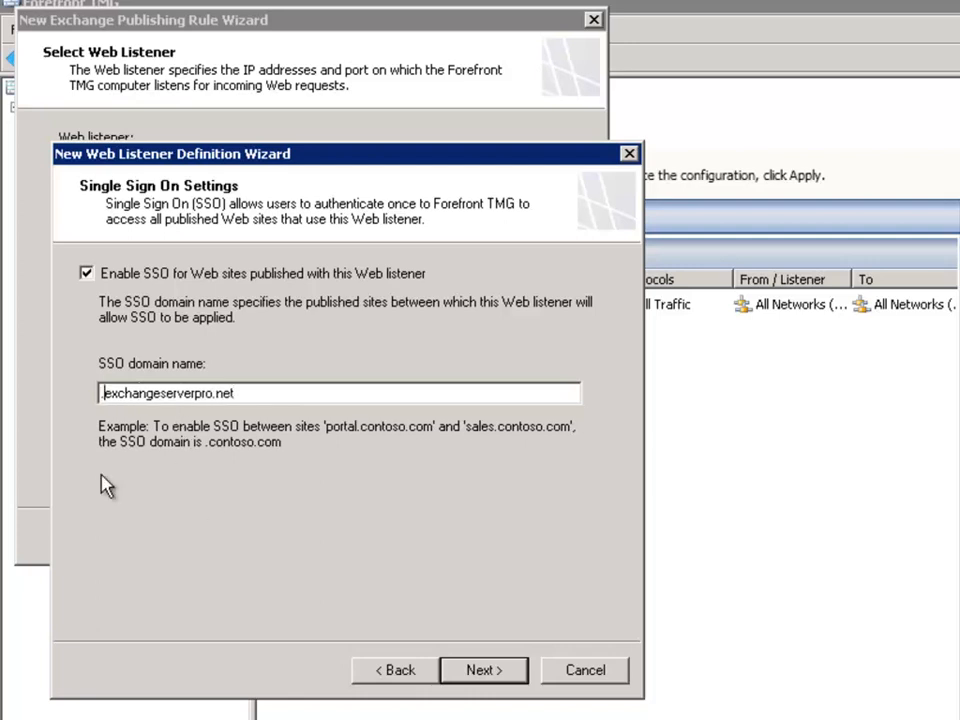
left_click(255, 388)
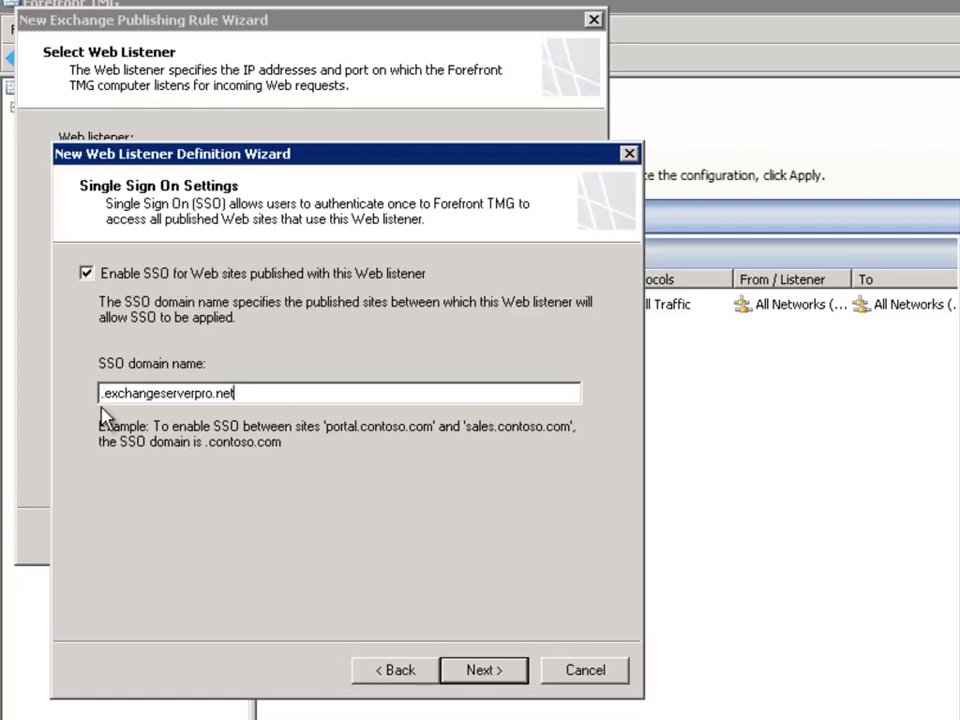
left_click(484, 670)
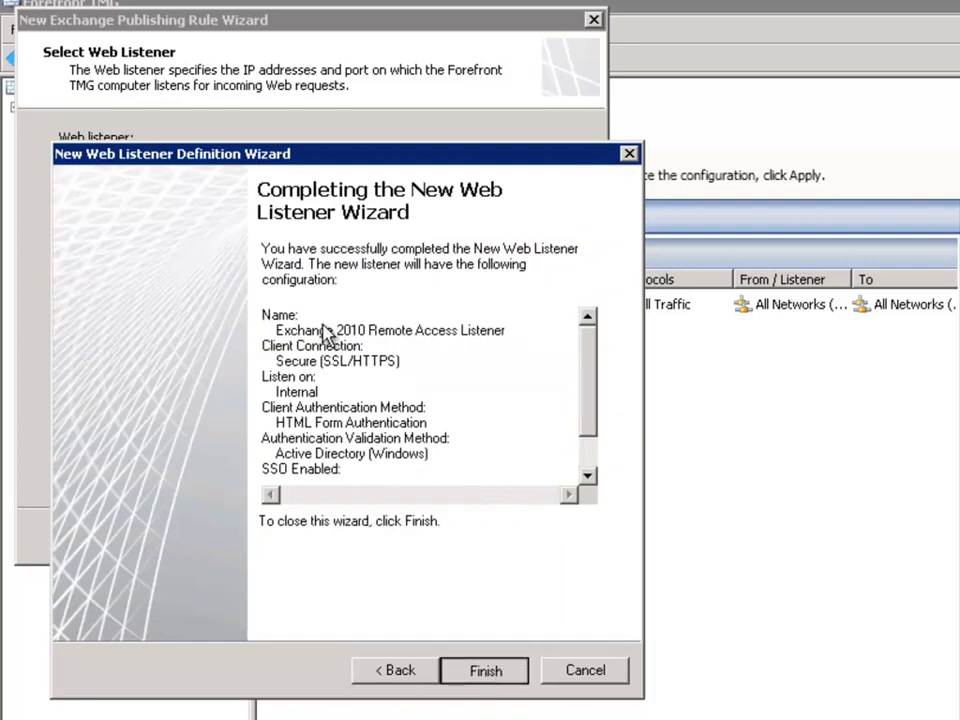
key("Return")
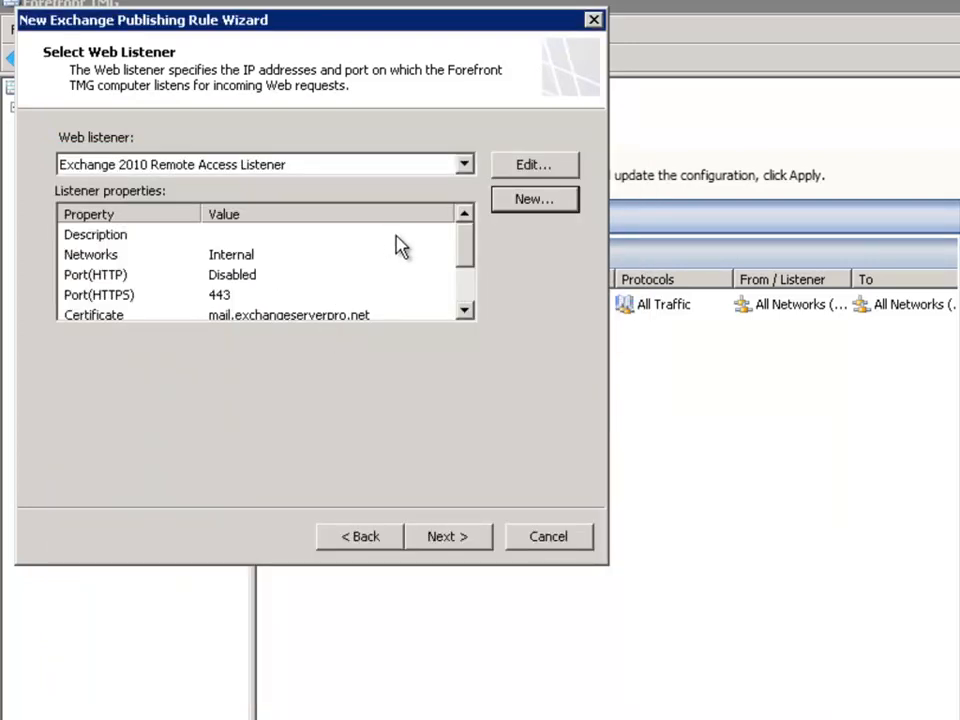
Step: Review the new Web listener's network, HTTPS port, certificate and authentication method properties
mouse_move(465, 257)
left_mouse_down()
mouse_move(468, 300)
mouse_move(469, 246)
left_mouse_up()
left_click(107, 258)
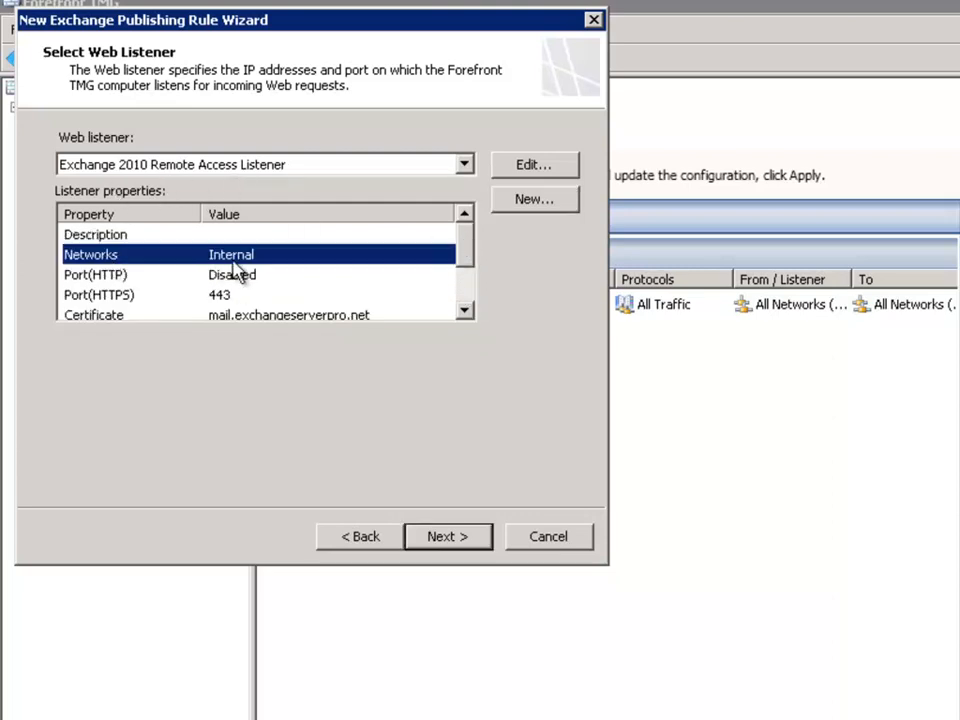
left_click(148, 296)
scroll(260, 280, "down", 1)
left_click(200, 257)
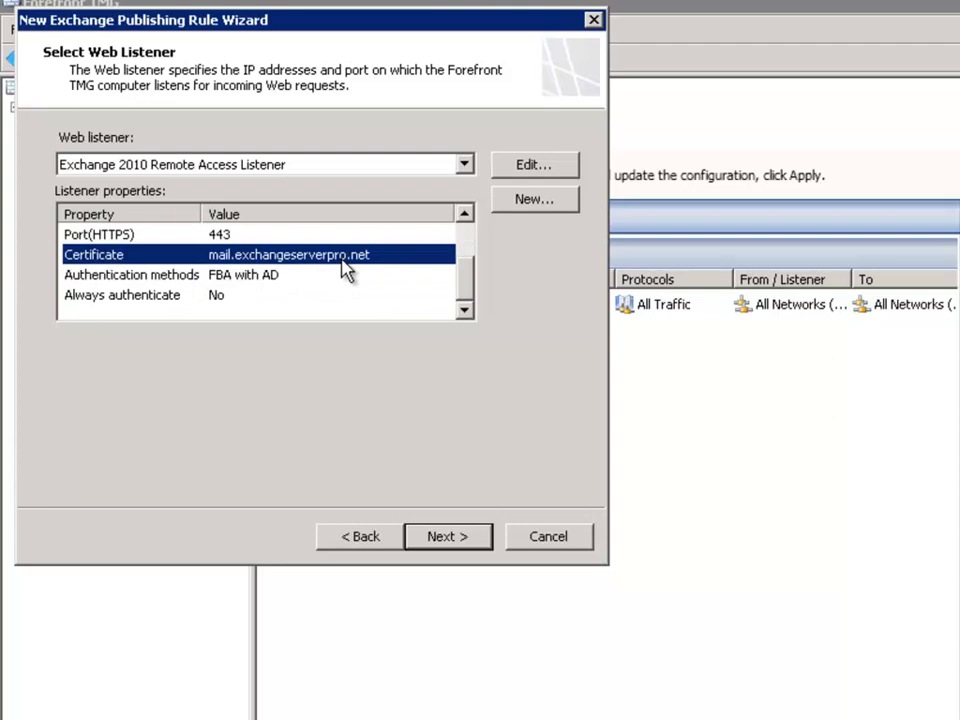
left_click(185, 277)
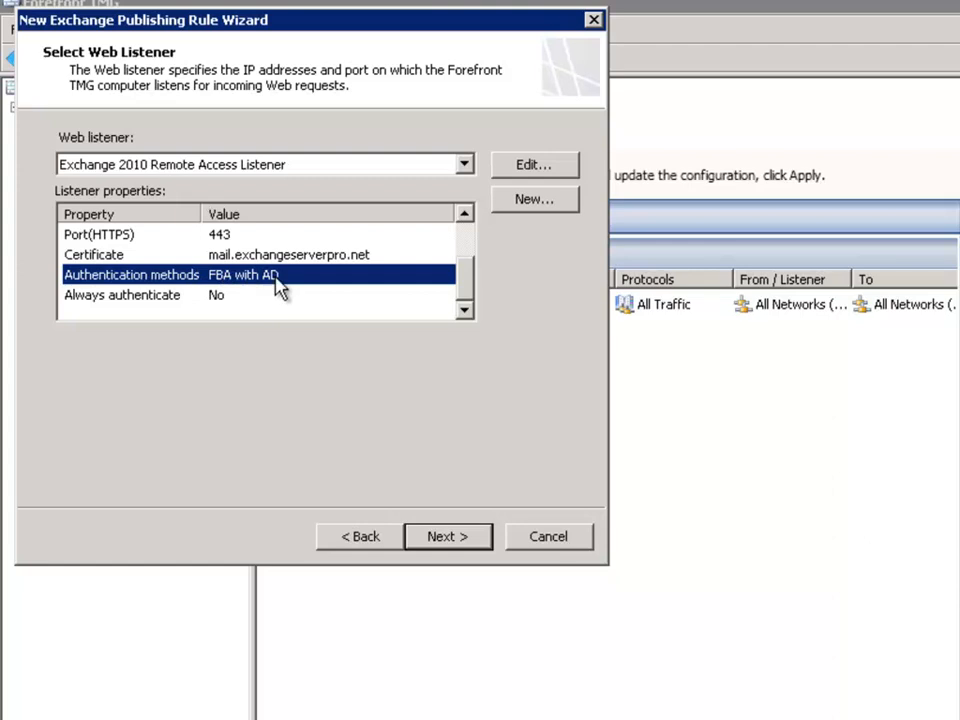
Step: Delegate authentication to the published Web server with Basic authentication and keep All Authenticated Users as the rule's user set
left_click(456, 536)
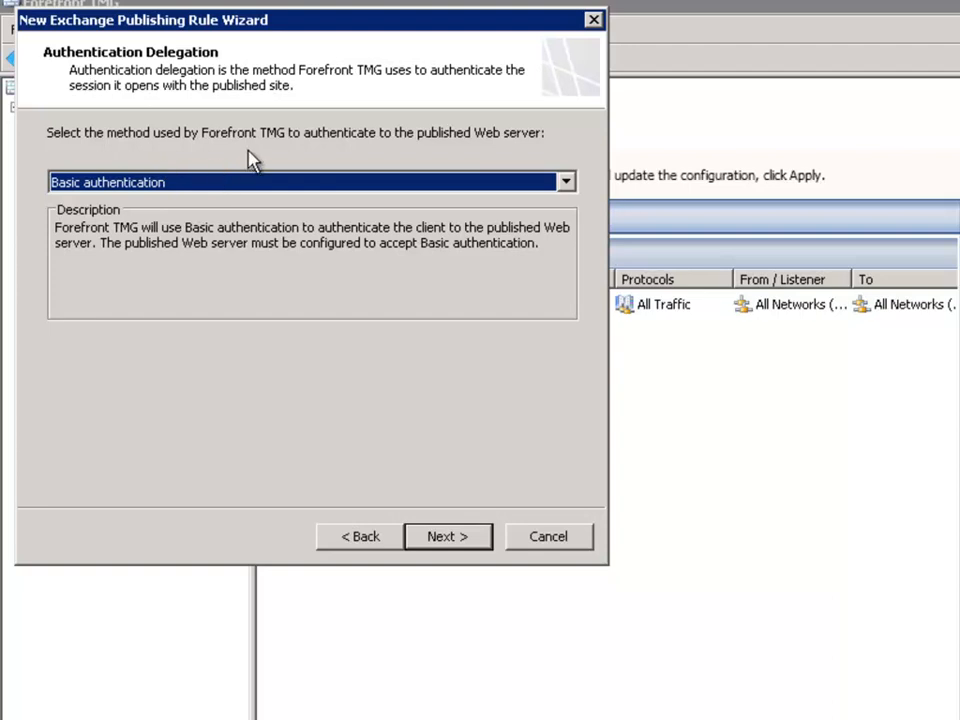
left_click(170, 182)
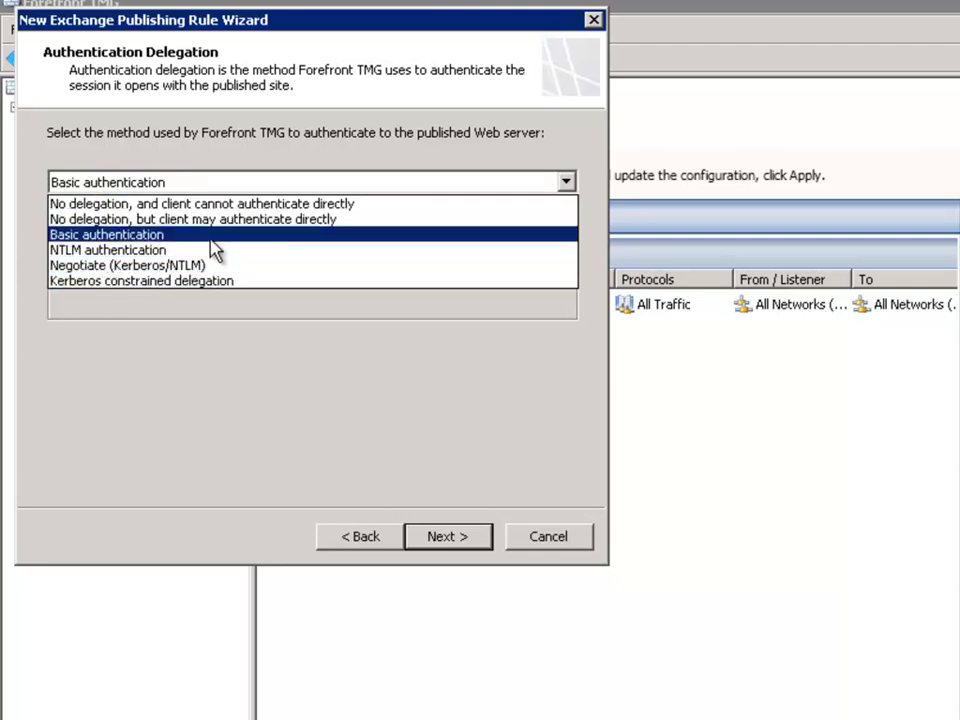
left_click(118, 237)
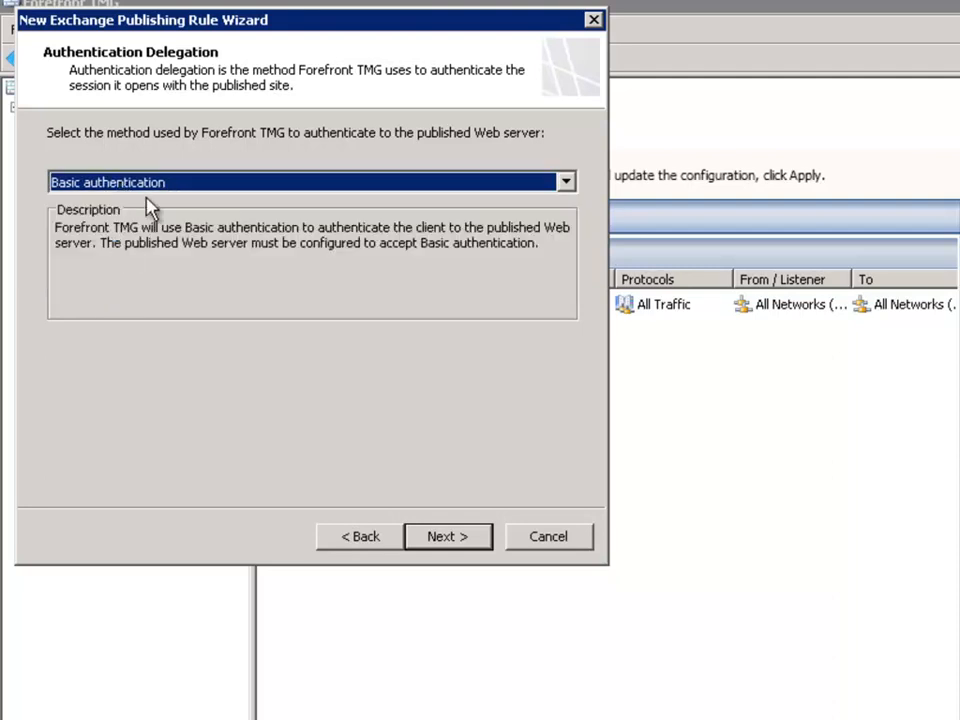
left_click(80, 184)
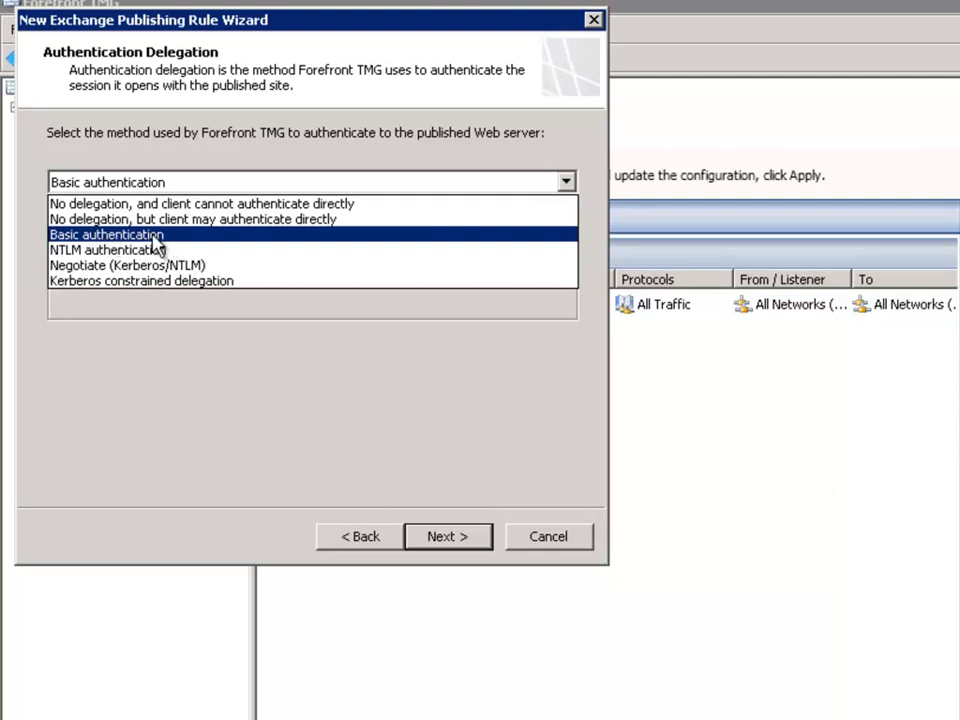
left_click(60, 238)
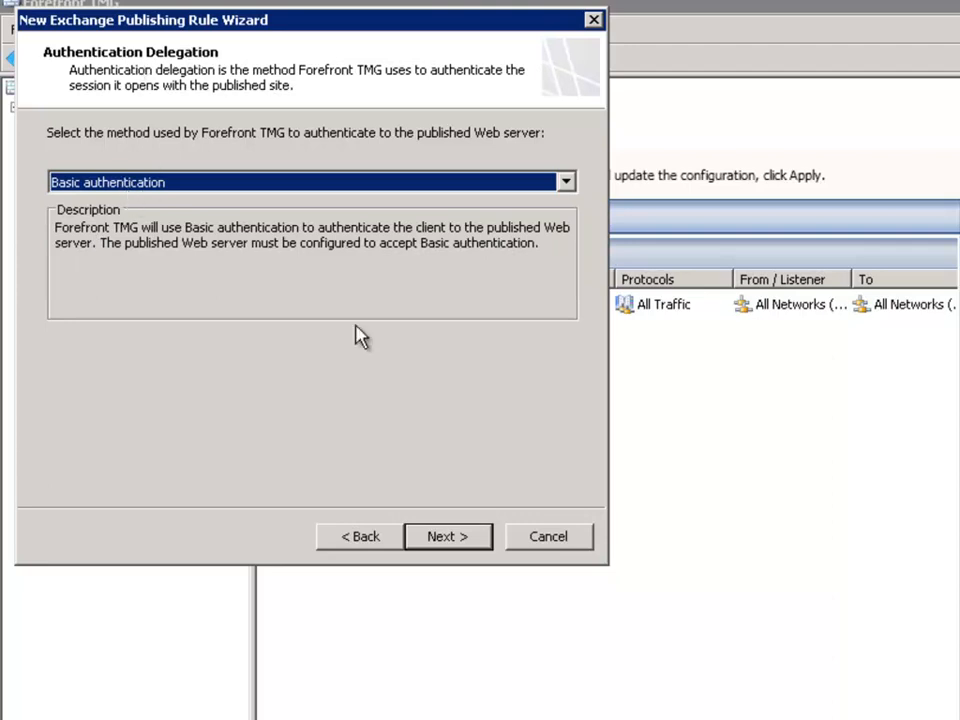
left_click(458, 532)
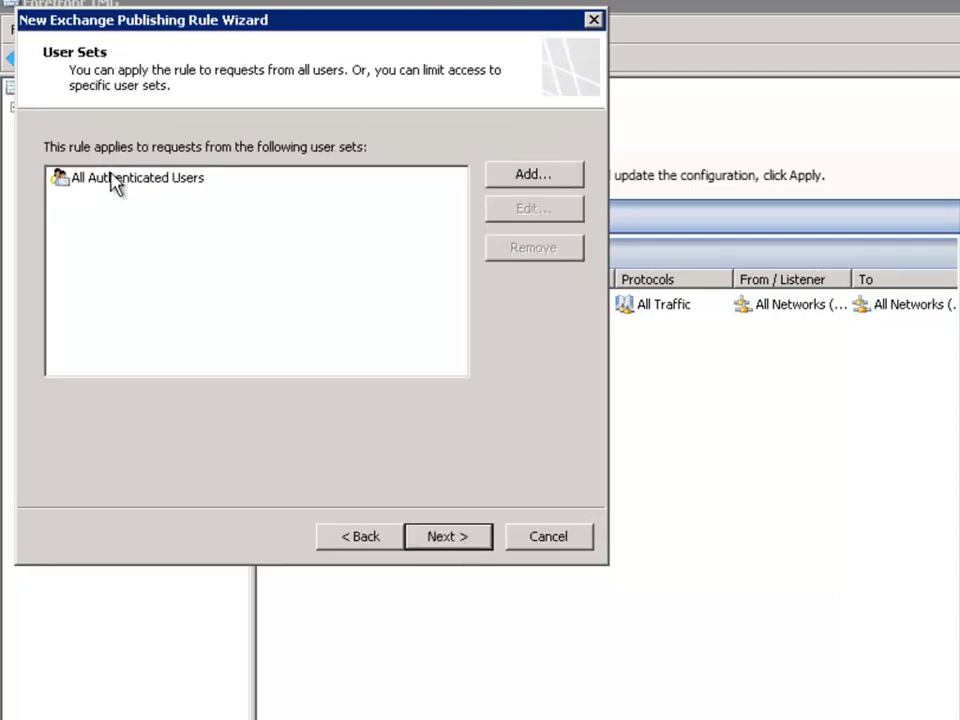
left_click(456, 542)
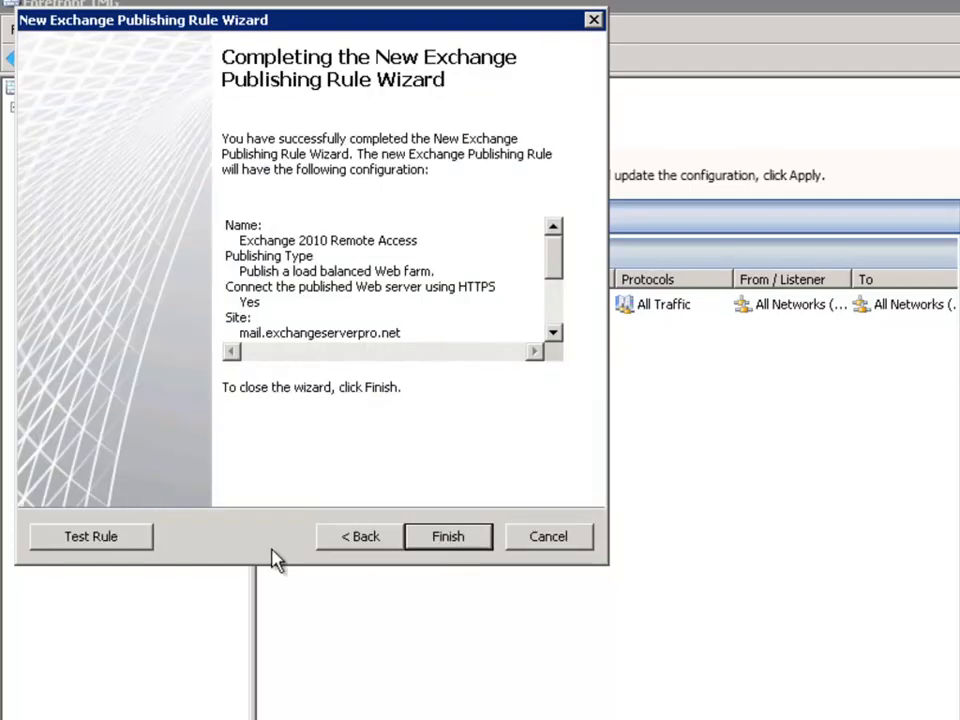
Step: Test the Exchange publishing rule and read the error details for the OWA path on SYDEX1
left_click(88, 538)
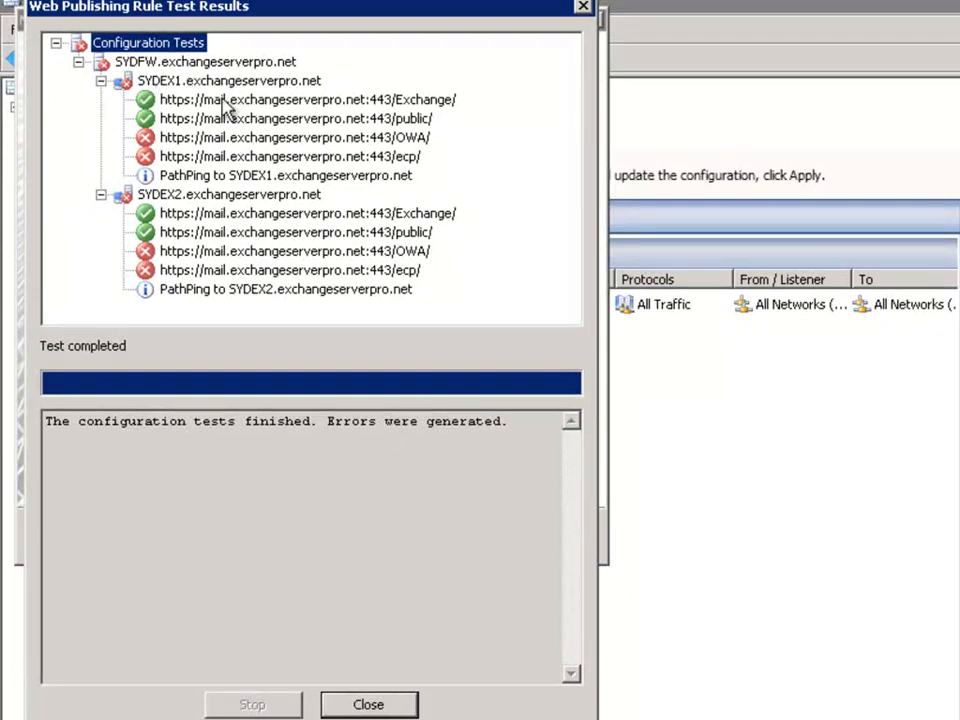
left_click(180, 139)
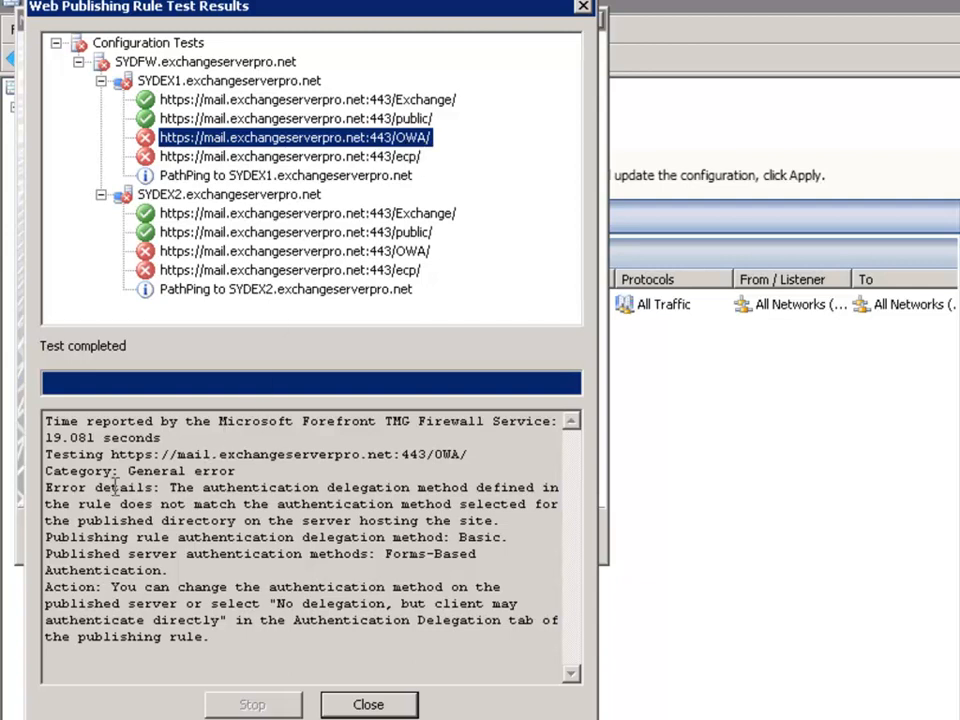
left_click(47, 486)
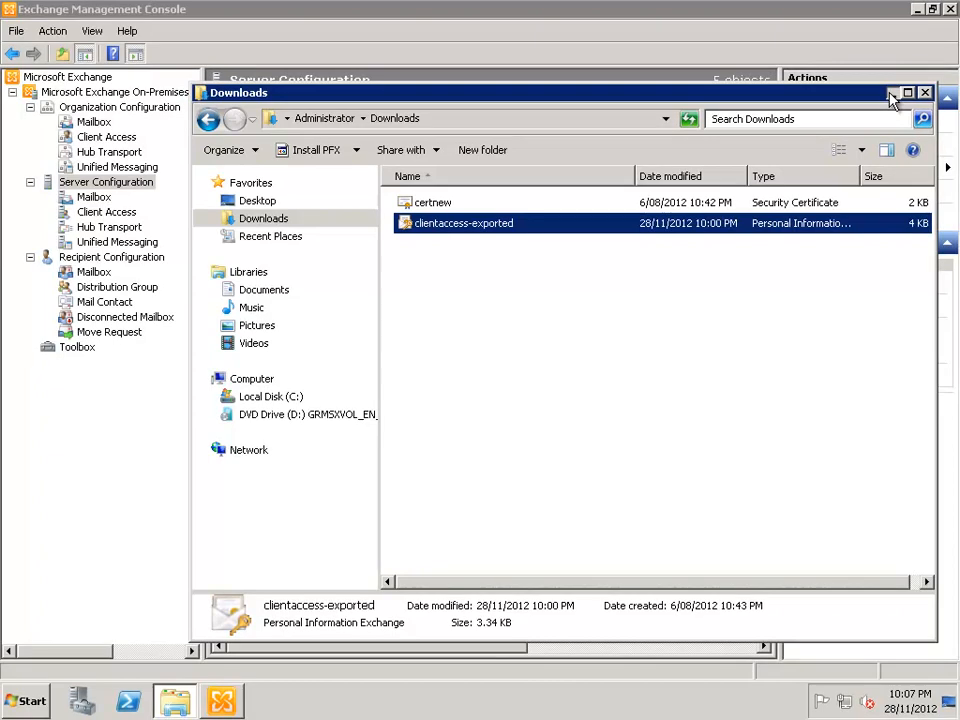
Step: Switch to the Exchange Management Console and open the properties of owa (Default Web Site) on client access server SYDEX1
left_click(928, 92)
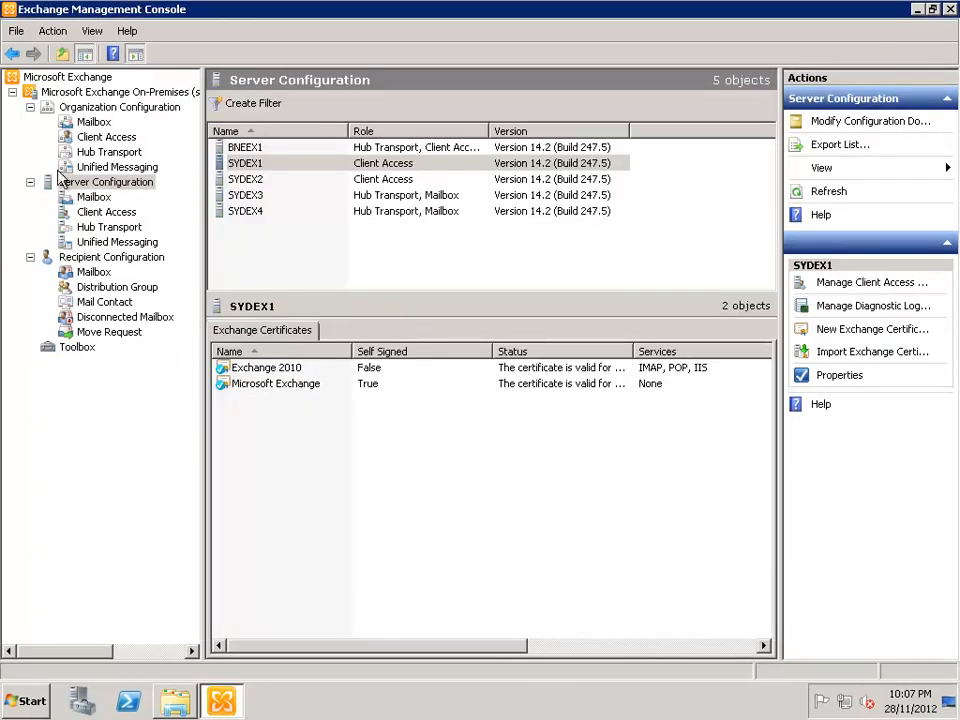
left_click(100, 214)
left_click(248, 164)
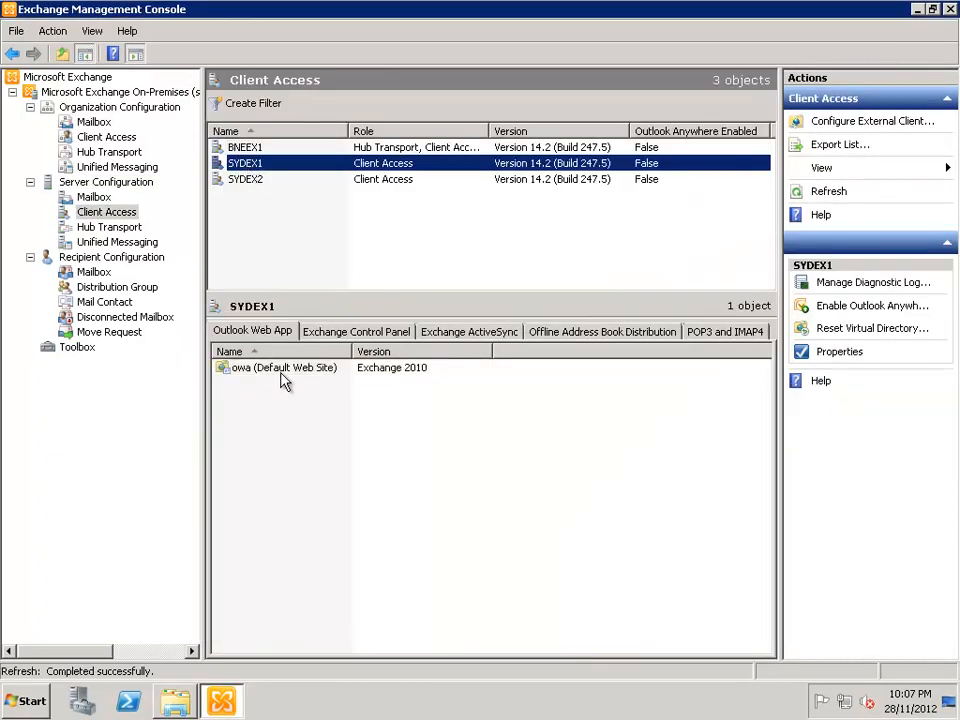
left_click(261, 369)
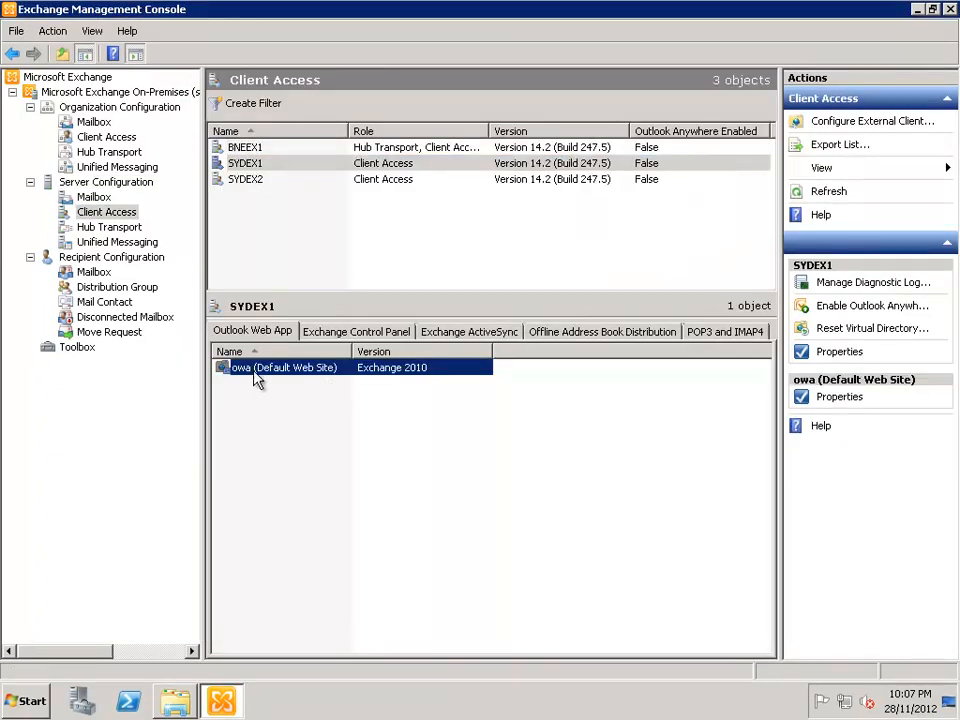
right_click(256, 368)
left_click(302, 375)
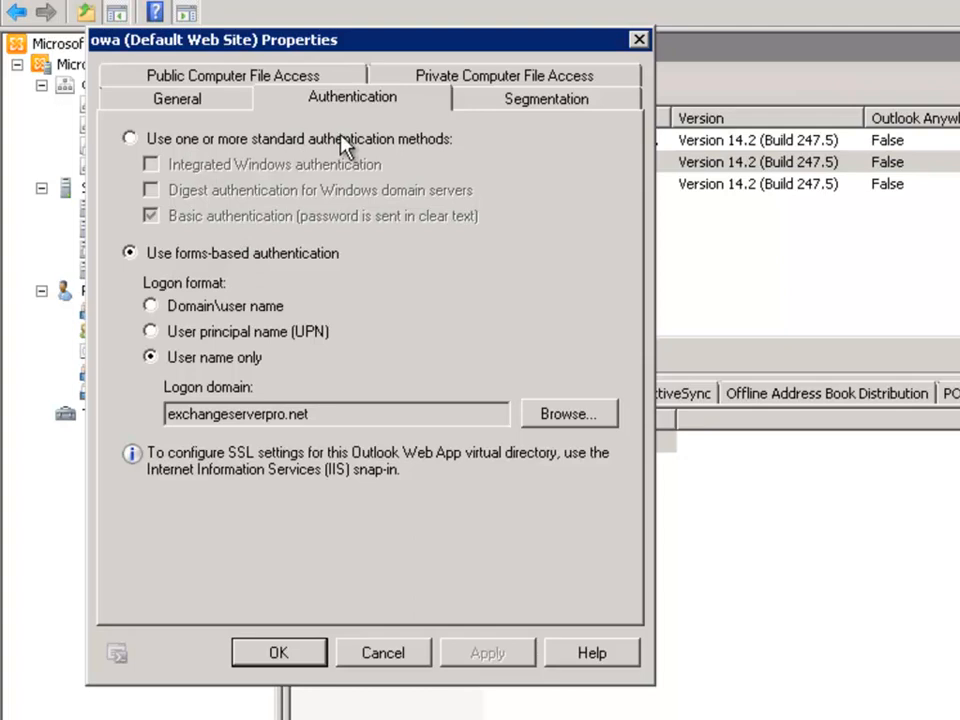
Step: Change the owa virtual directory from forms-based to standard Basic authentication and save the change
left_click(236, 141)
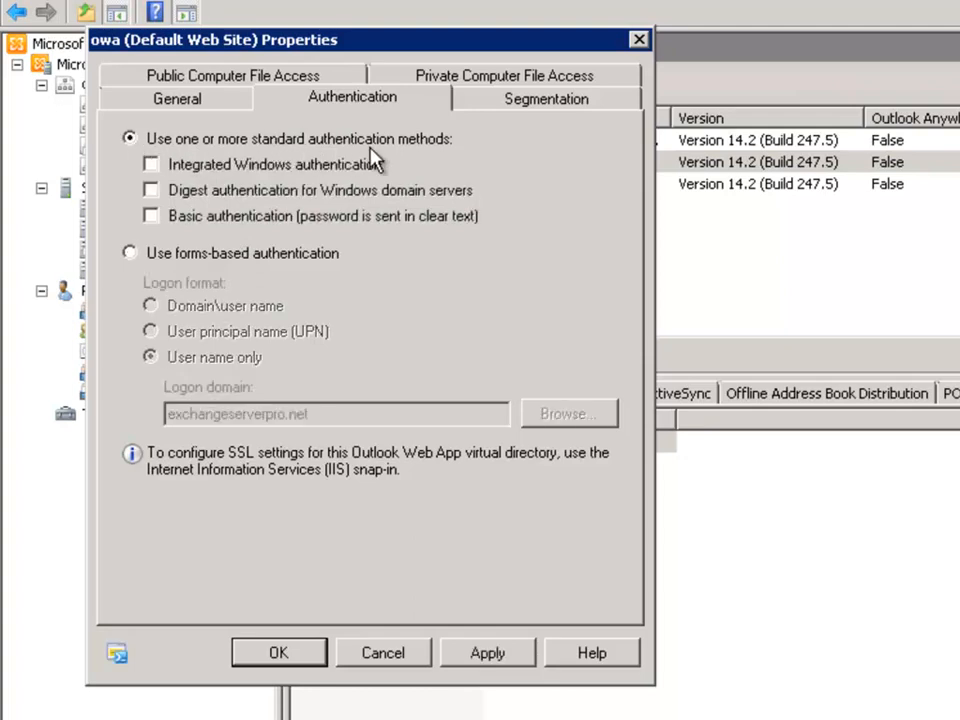
left_click(150, 217)
left_click(277, 662)
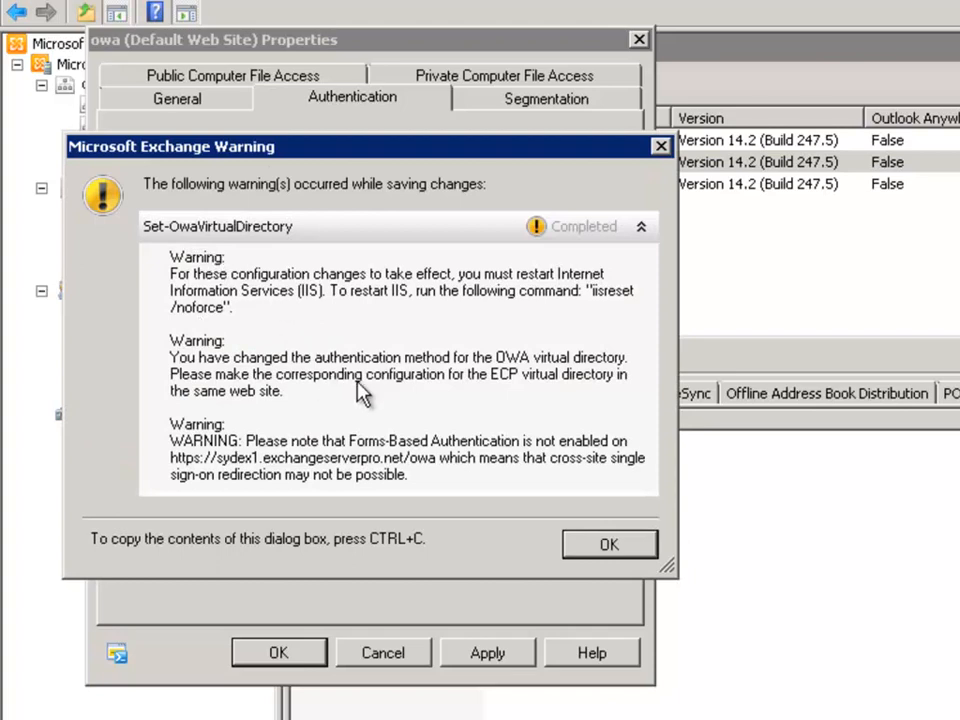
left_click(592, 550)
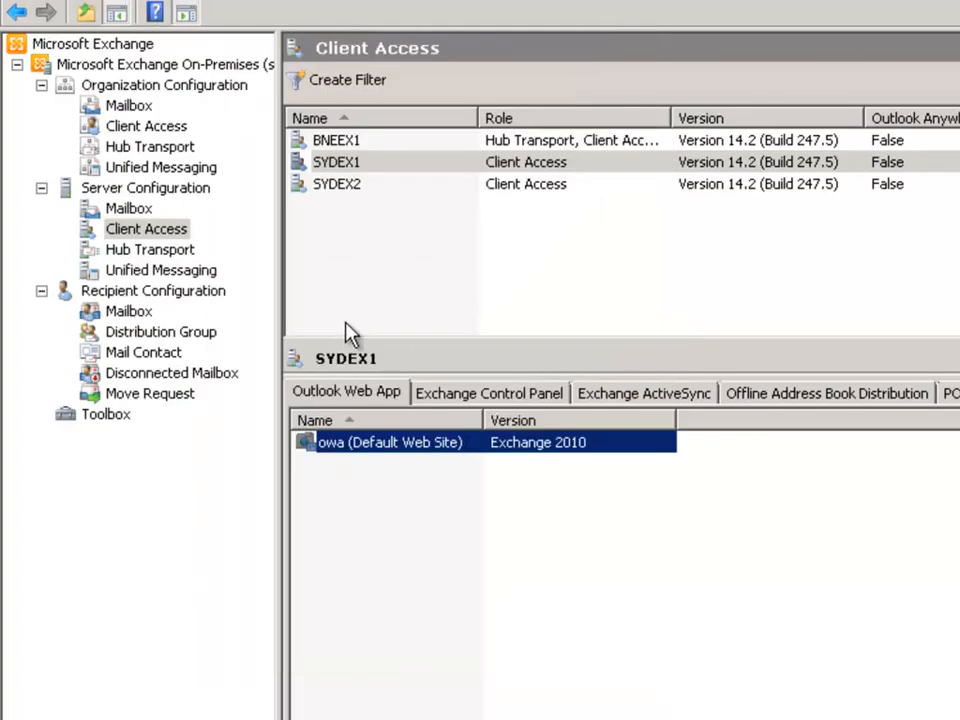
Step: Set SYDEX1's Exchange Control Panel virtual directory to use standard authentication methods and save the change
left_click(468, 397)
left_click(392, 448)
right_click(390, 442)
key("Return")
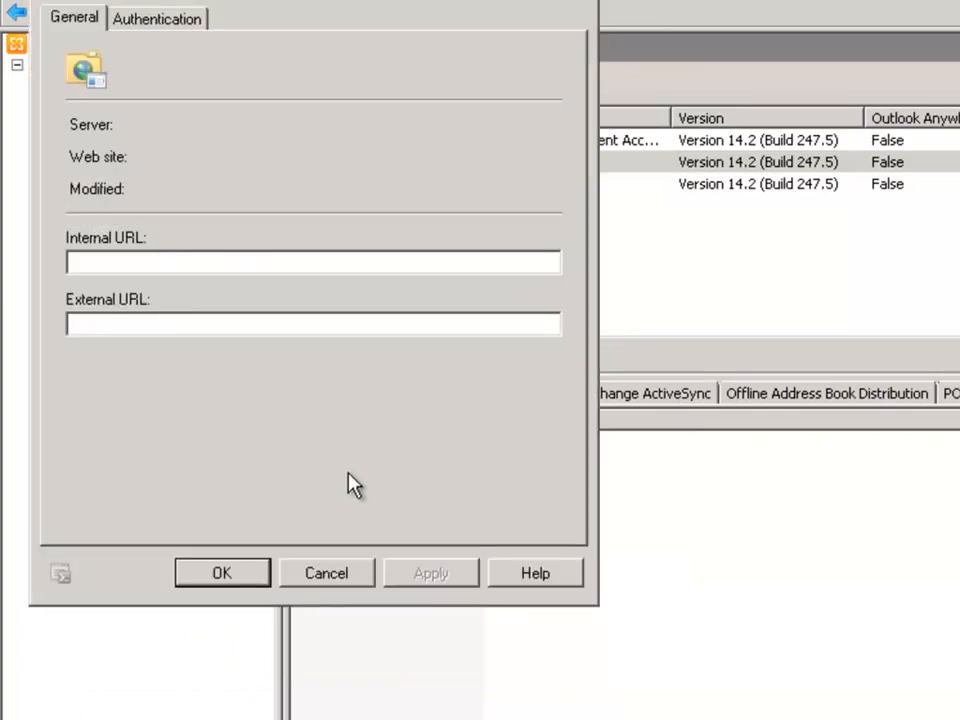
left_click(150, 19)
left_click(72, 58)
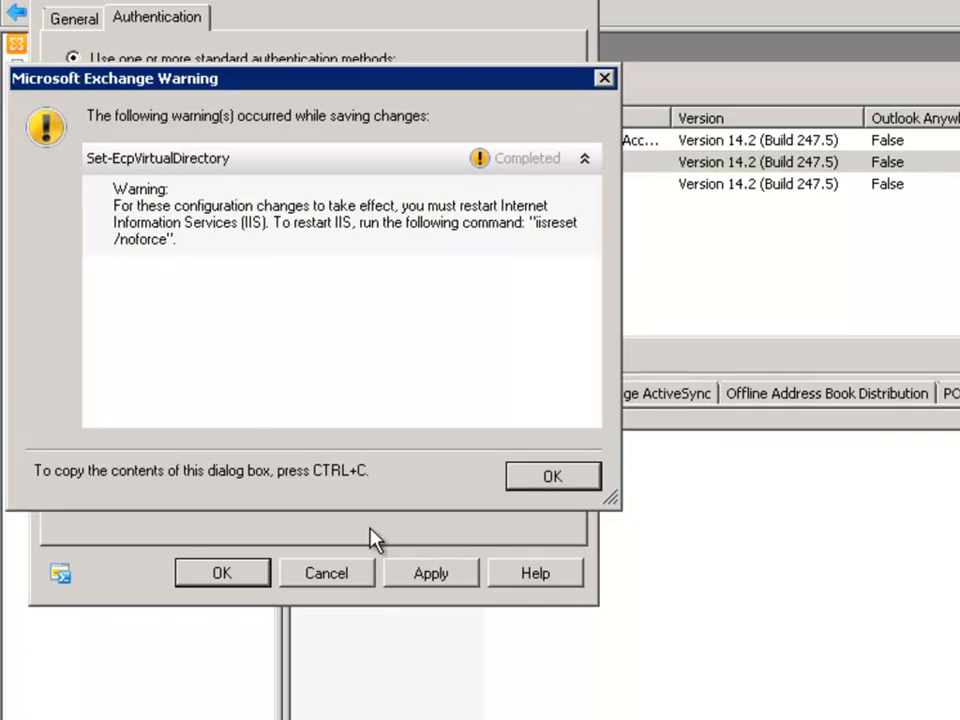
left_click(553, 476)
Step: Open Windows PowerShell and restart IIS with the iisreset command
left_click(110, 715)
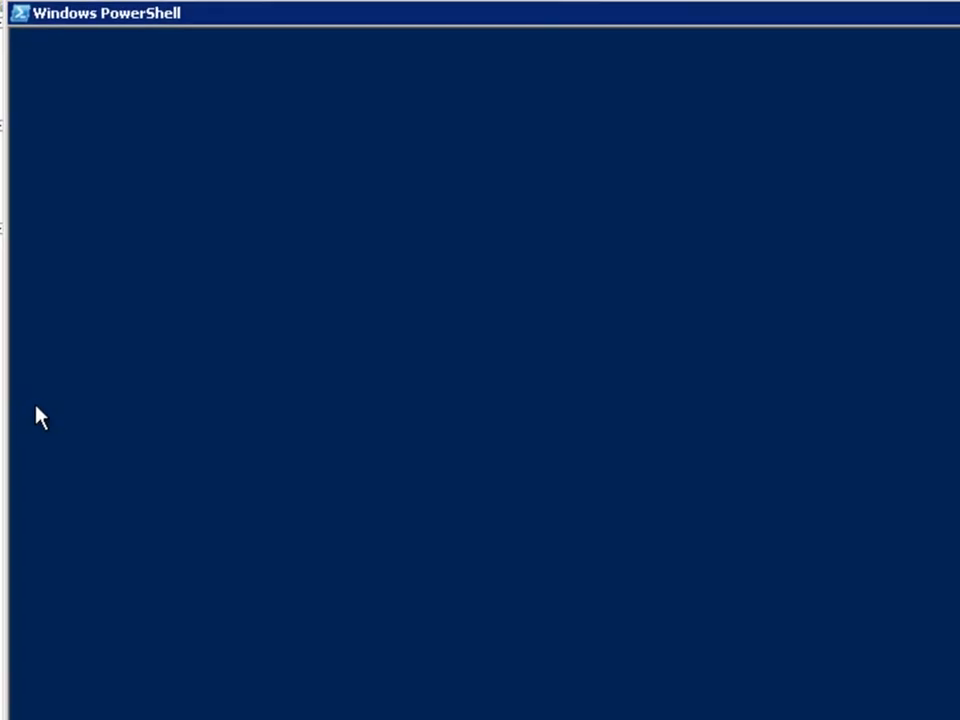
type("iisreset")
key("Return")
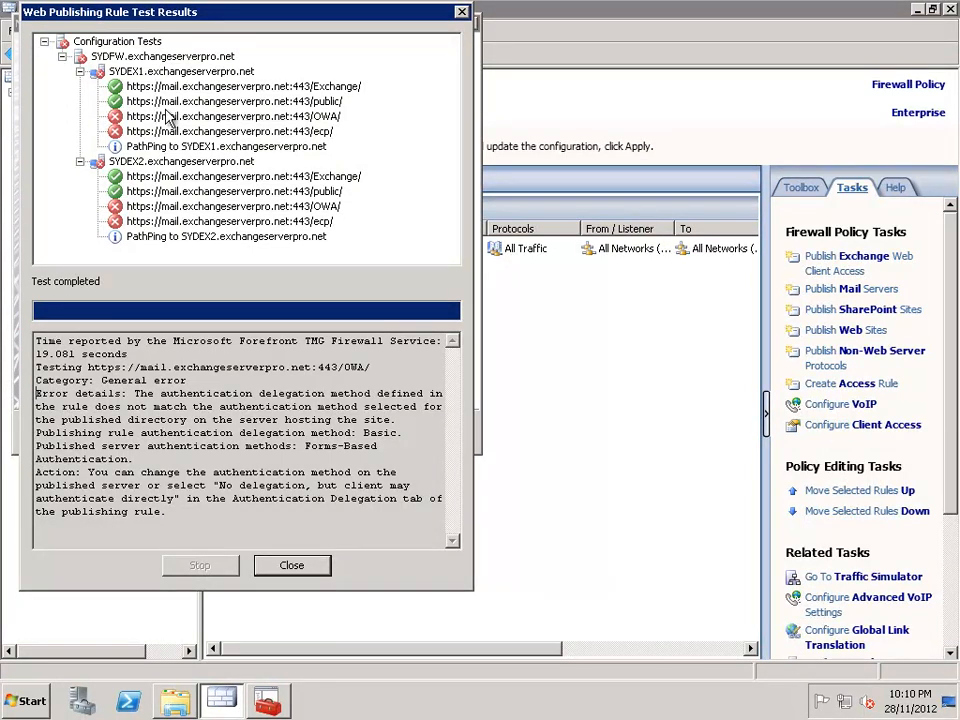
Step: Return to Forefront TMG, retest the Exchange 2010 Remote Access rule and finish the publishing rule wizard
left_click(86, 40)
left_click(292, 568)
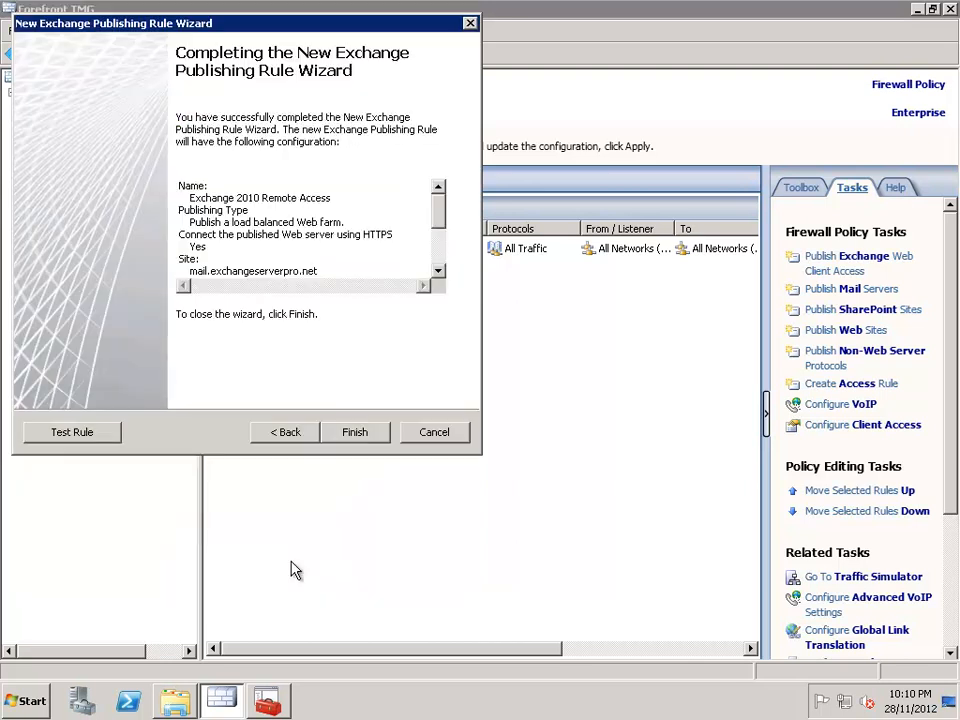
left_click(86, 431)
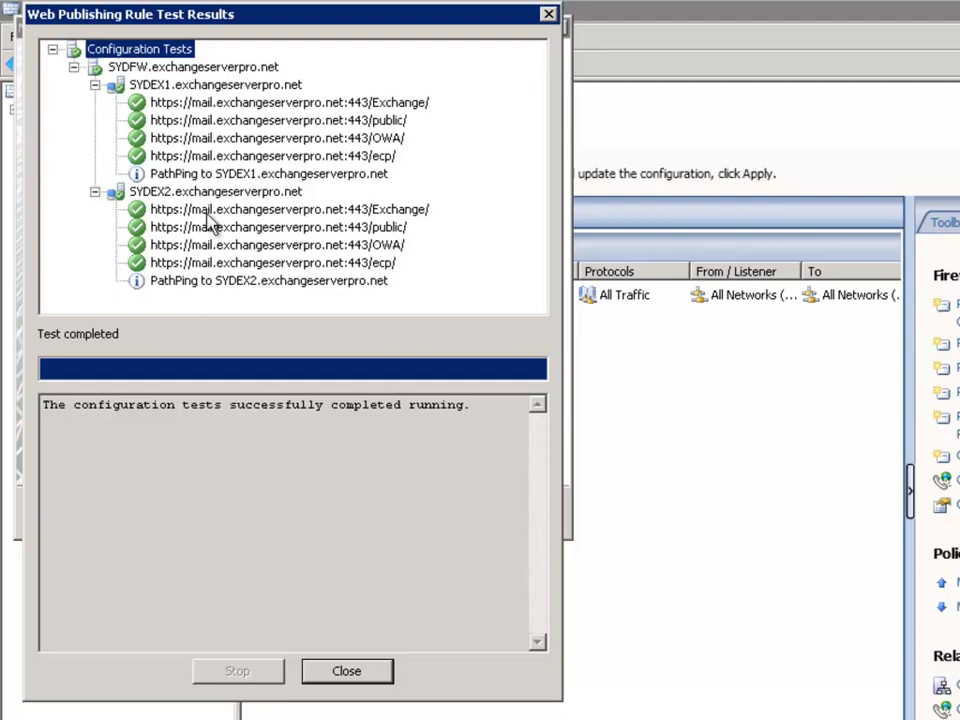
left_click(347, 676)
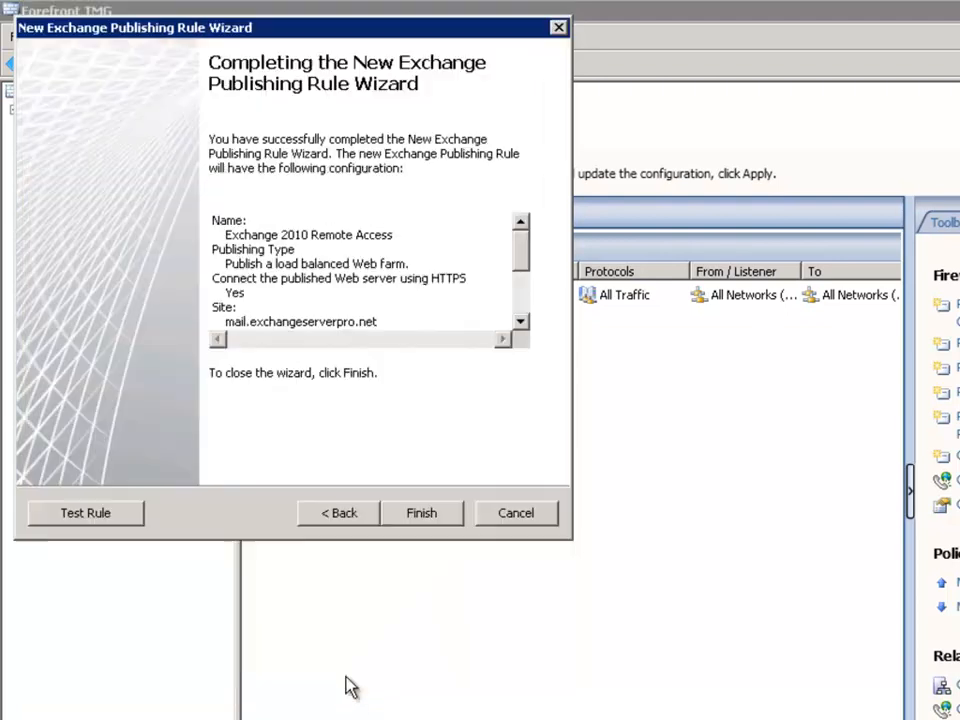
left_click(414, 513)
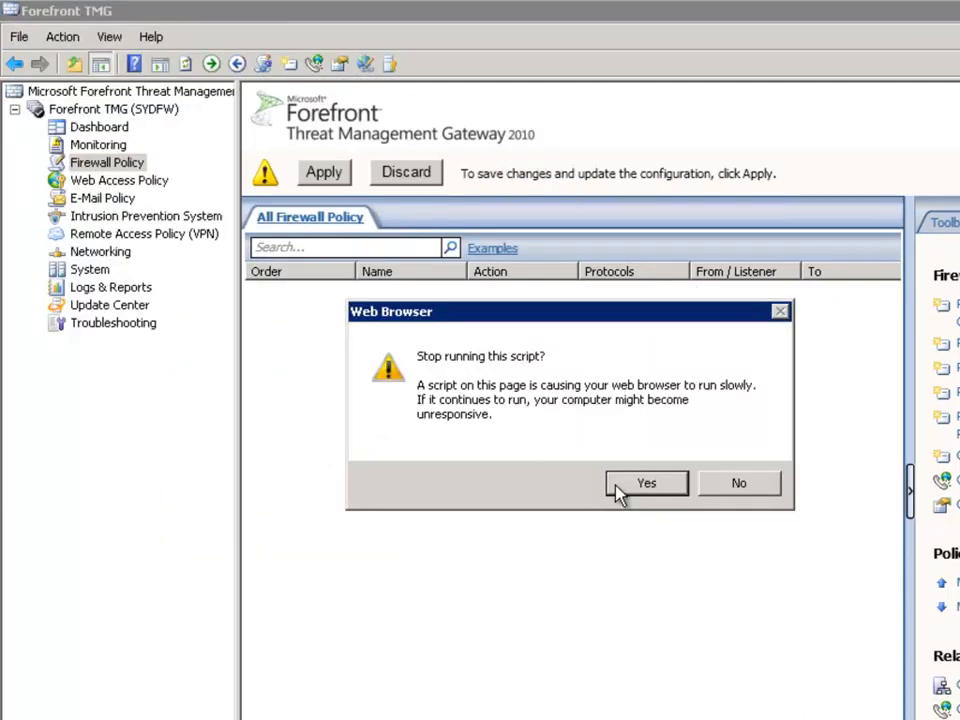
left_click(647, 487)
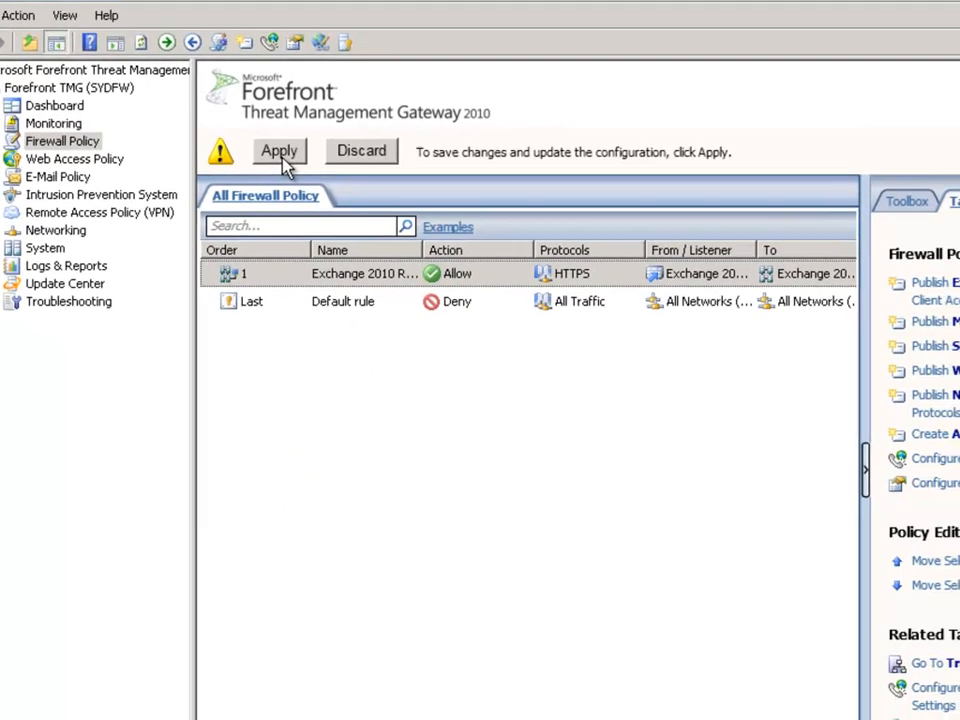
Step: Apply the pending firewall policy changes without a change description and close the saving confirmation
left_click(327, 183)
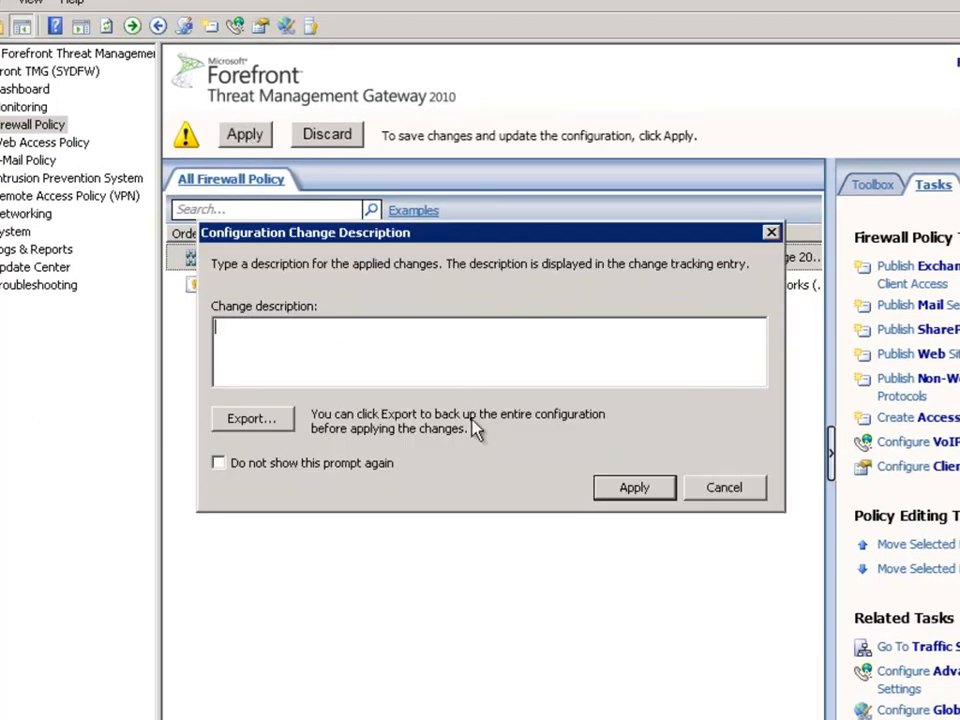
left_click(635, 489)
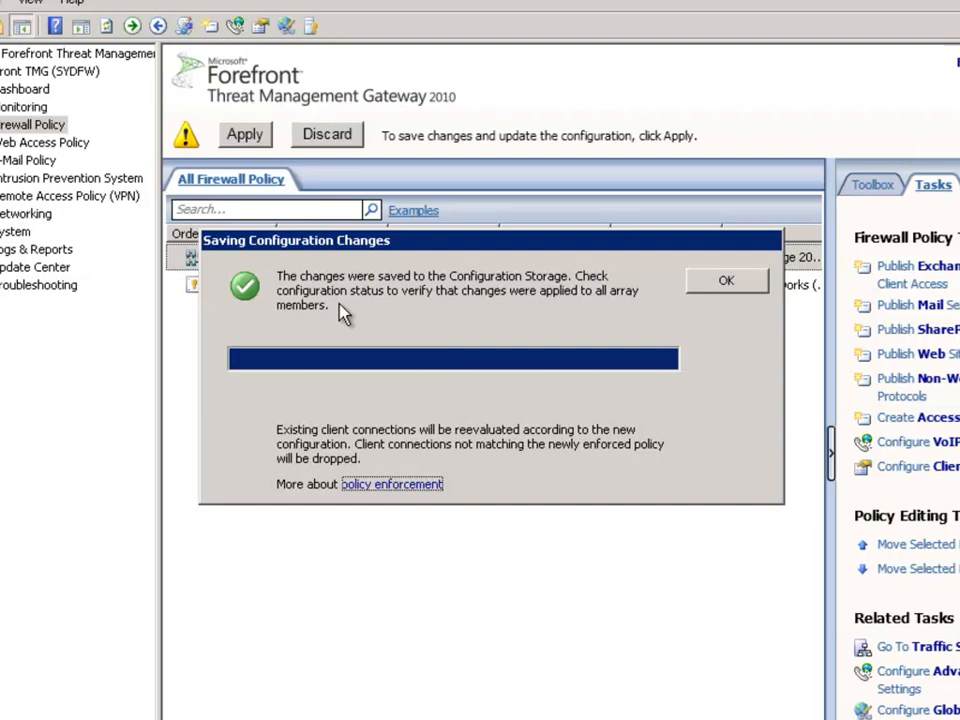
left_click(729, 283)
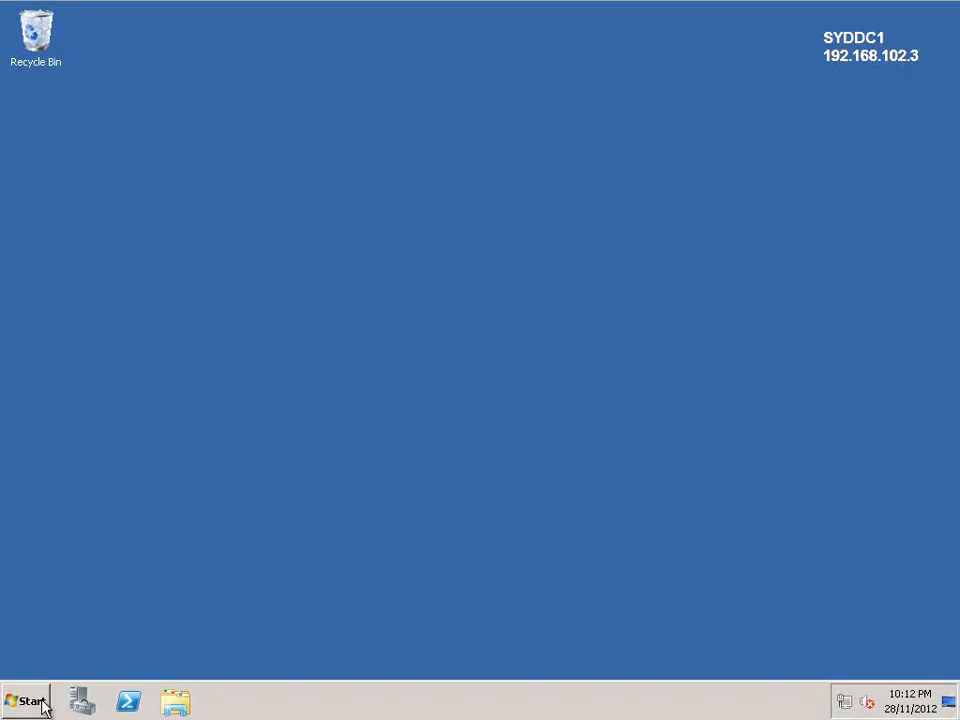
Step: On SYDDC1, open DNS Manager and select the mail host record in the exchangeserverpro.net forward lookup zone
left_click(28, 702)
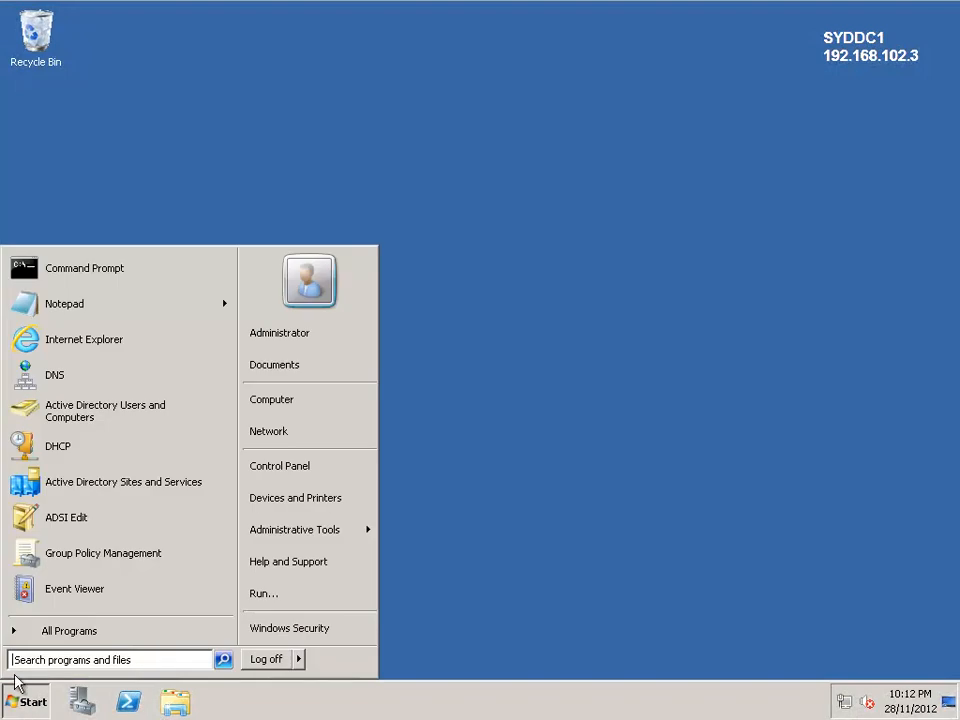
left_click(92, 373)
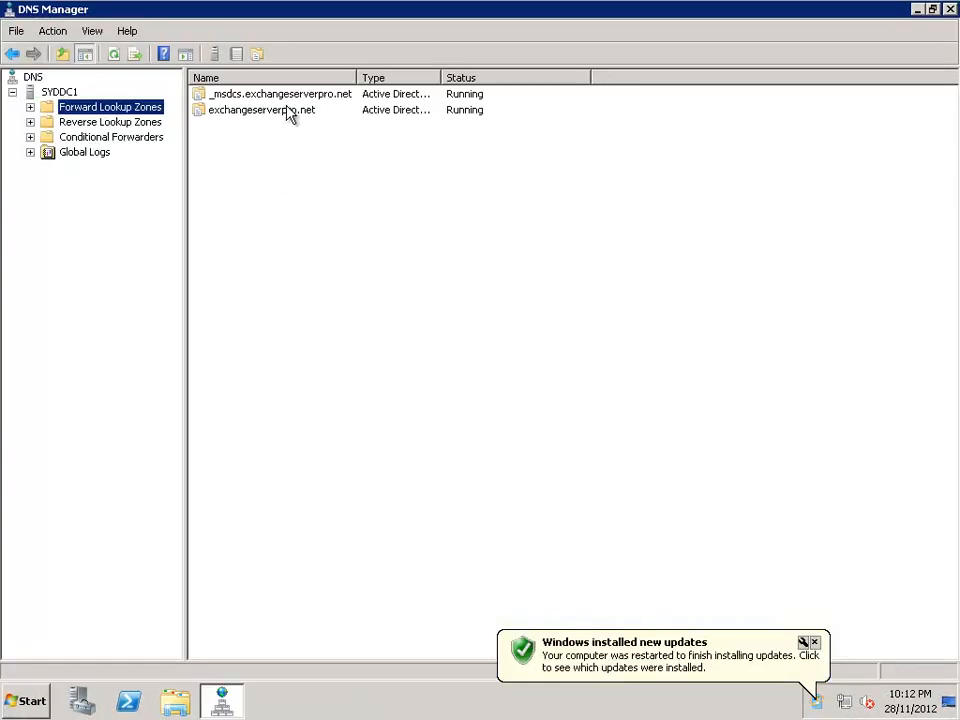
double_click(293, 111)
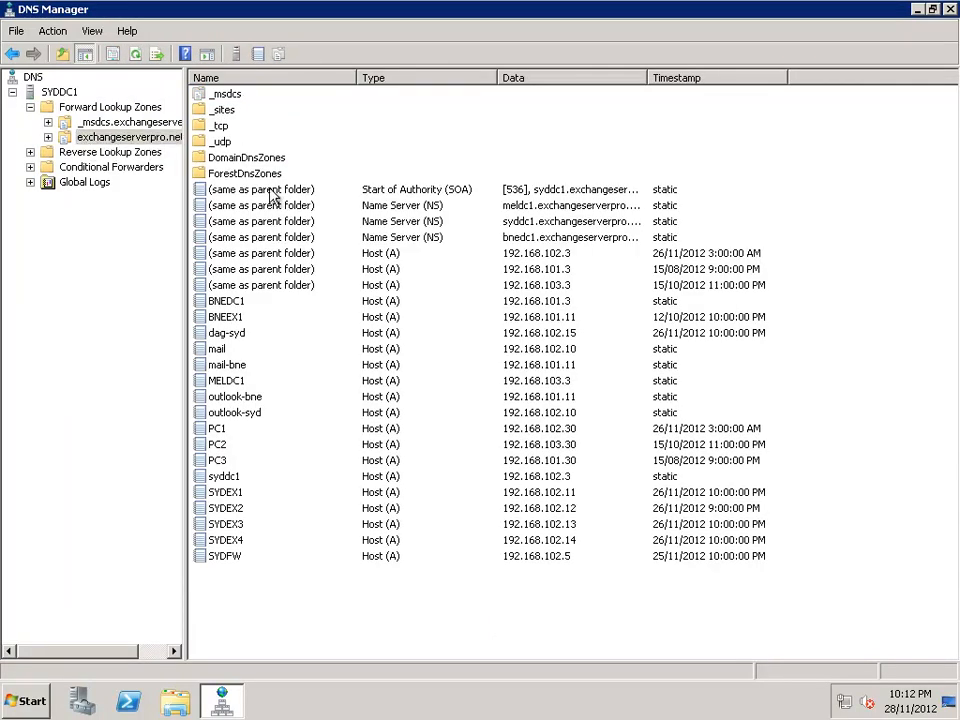
left_click(236, 350)
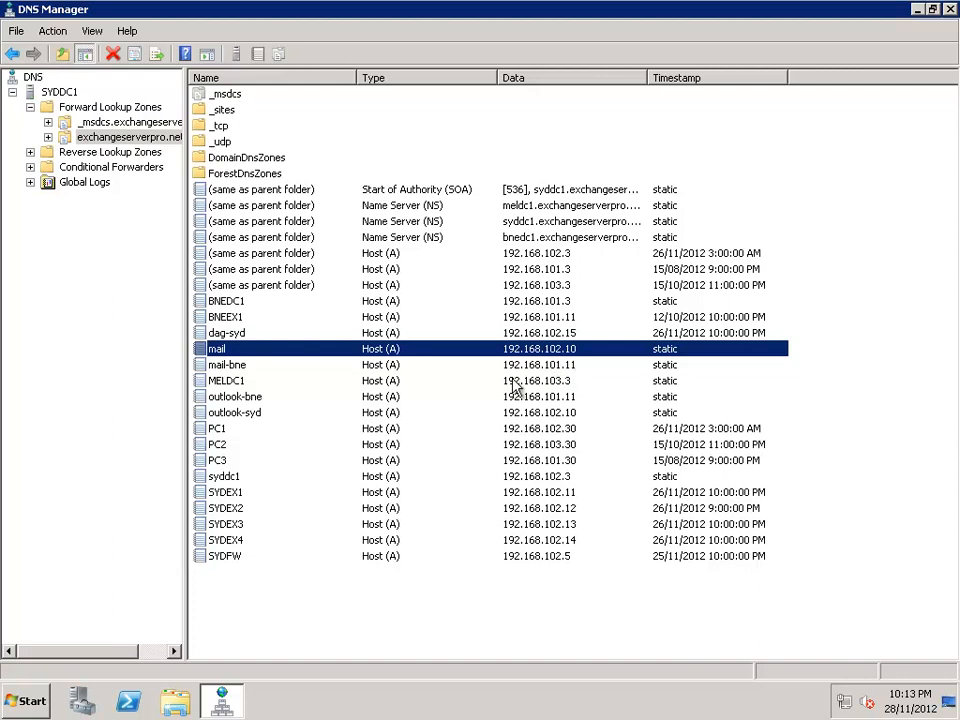
Step: Open a Command Prompt and look up the address of sydfw with nslookup, then minimise the window
left_click(25, 701)
left_click(62, 240)
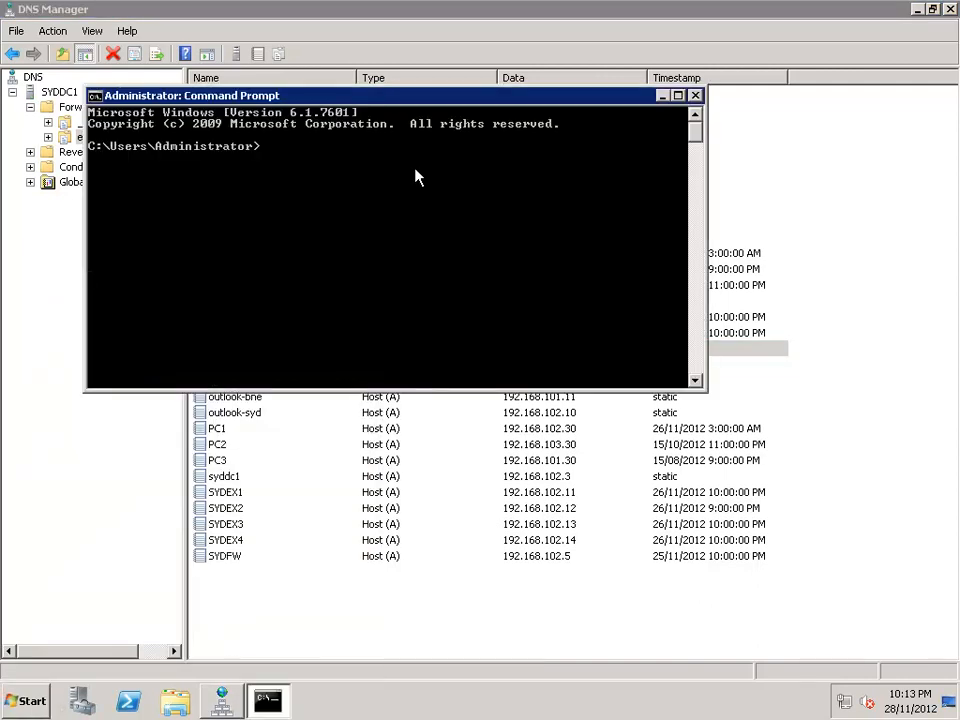
left_click_drag(369, 94, 425, 256)
type("nslook")
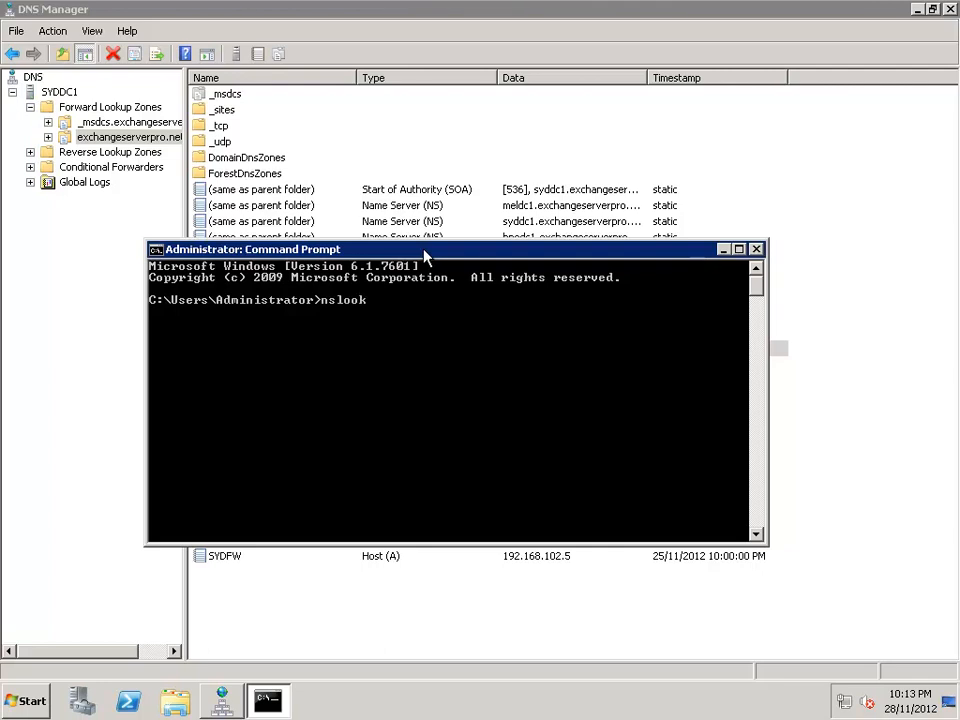
type("up sydfw")
key("Return")
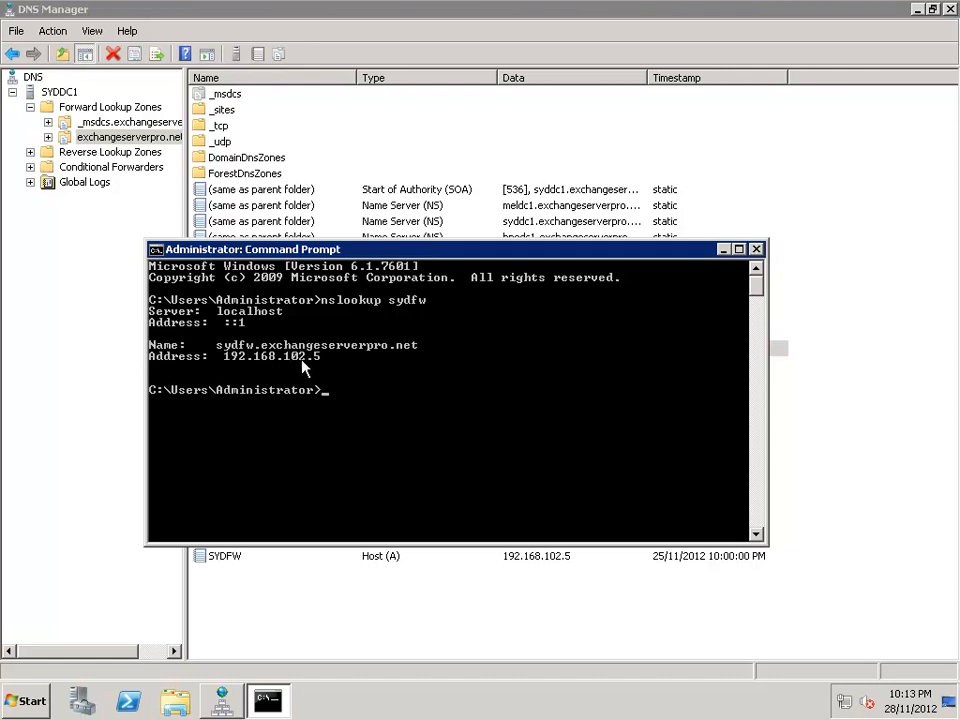
left_click(723, 250)
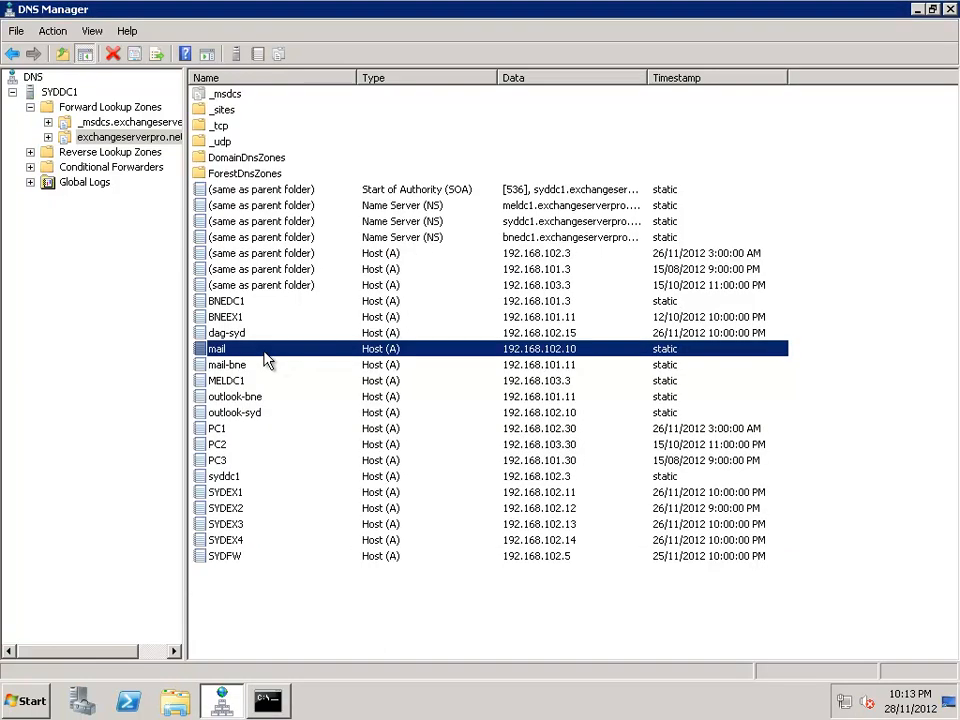
Step: Set the IP address of the mail host record to 192.168.102.5 and save the record
double_click(300, 345)
left_click(414, 306)
key("BackSpace")
key("BackSpace")
type("5")
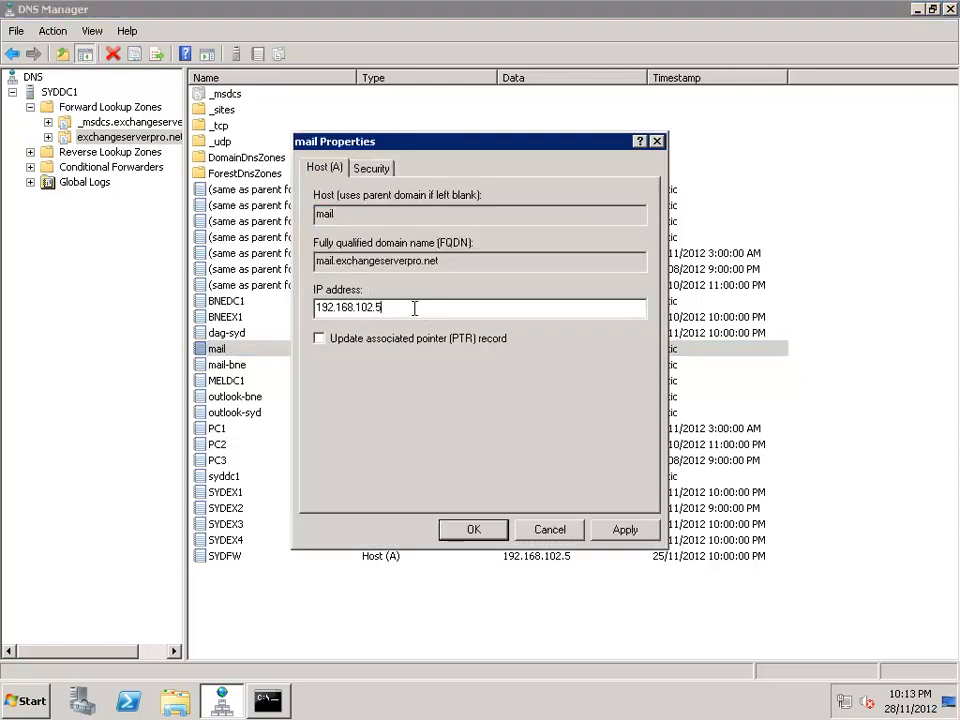
left_click(470, 531)
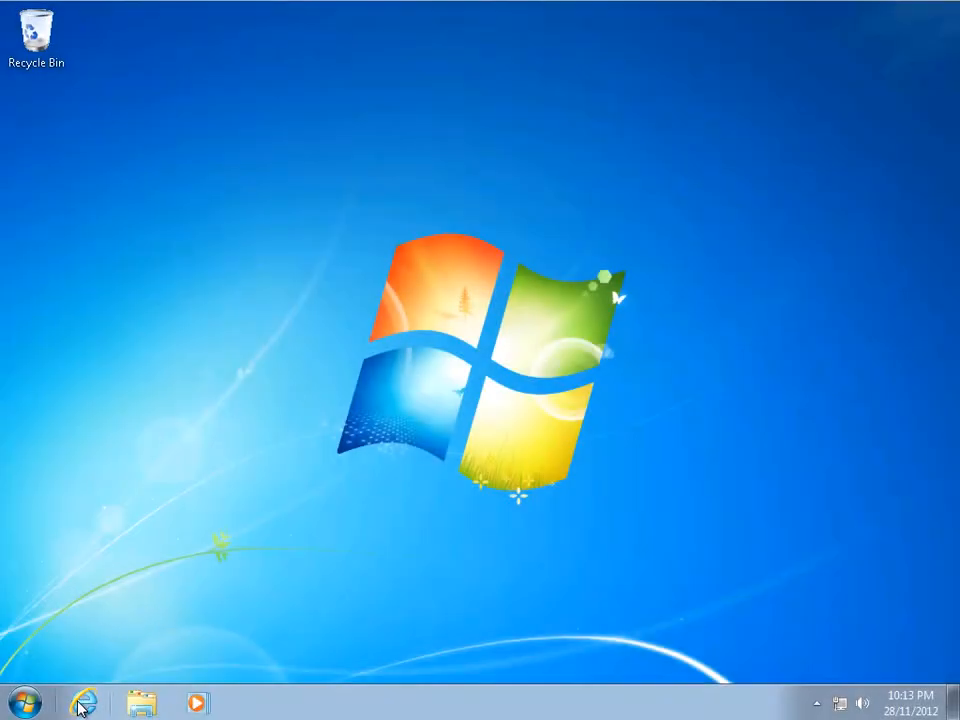
Step: On the client computer, open Internet Explorer and check the resolution of mail.exchangeserverpro.net with nslookup in a Command Prompt
left_click(82, 705)
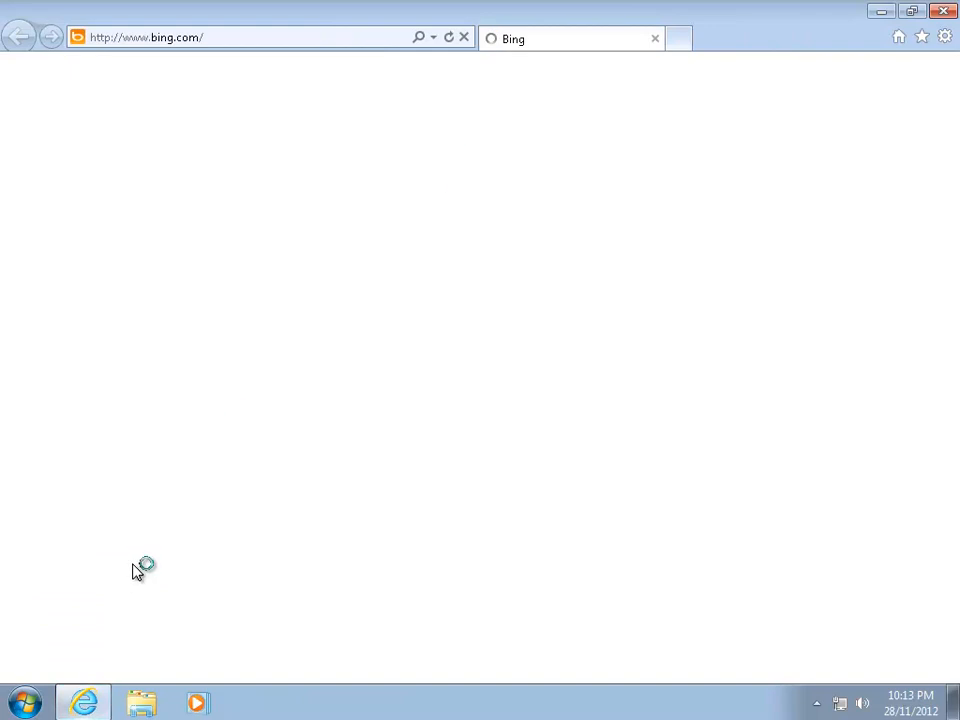
left_click(21, 701)
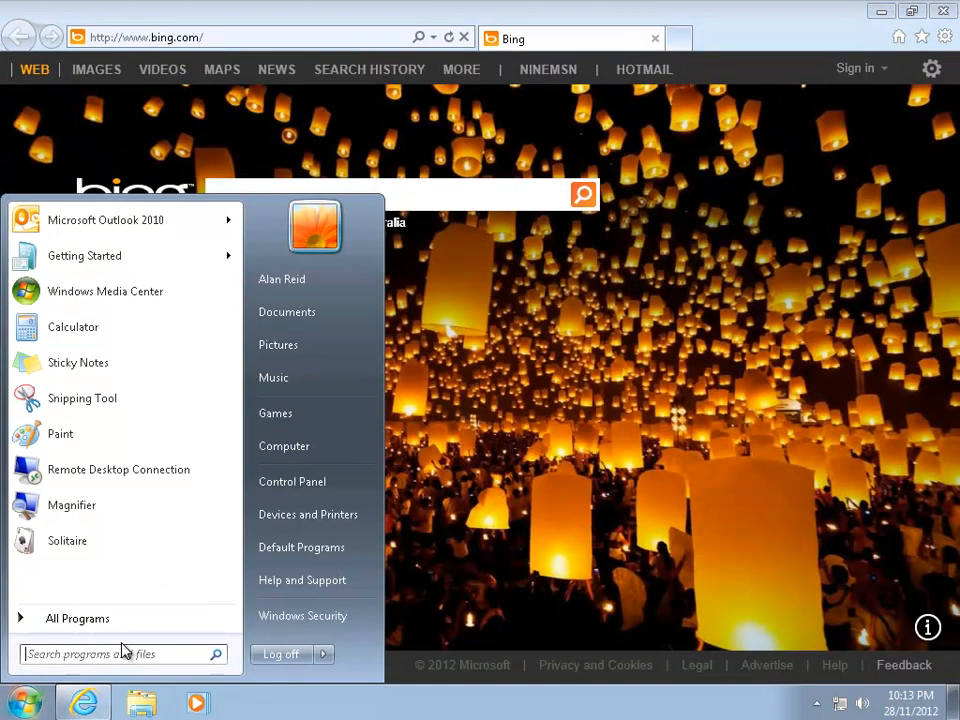
type("cmd")
key("Return")
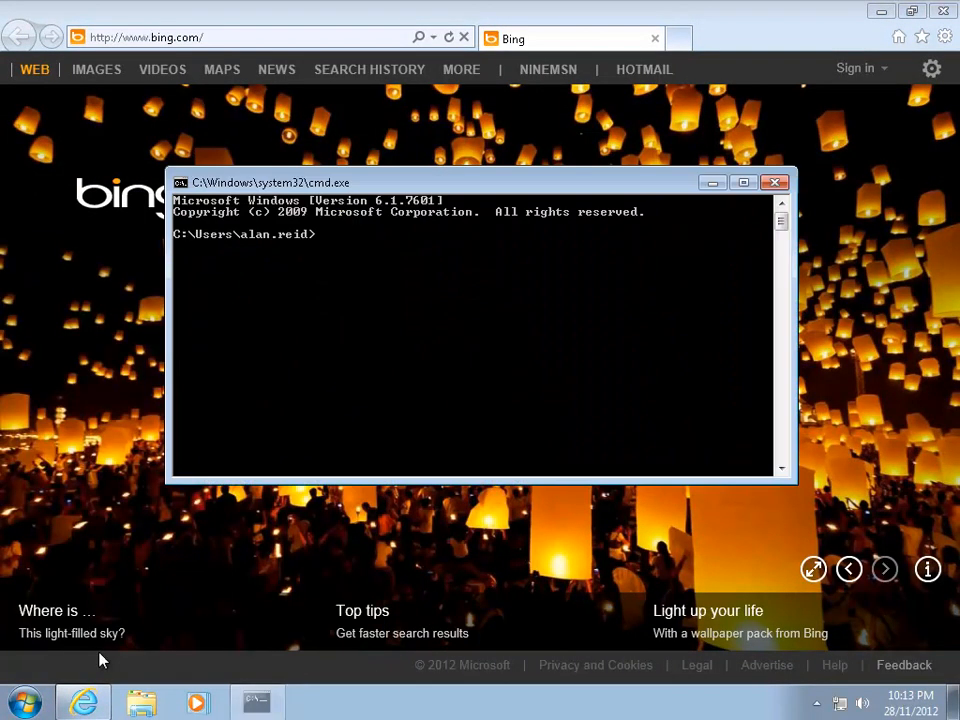
type("nsloo")
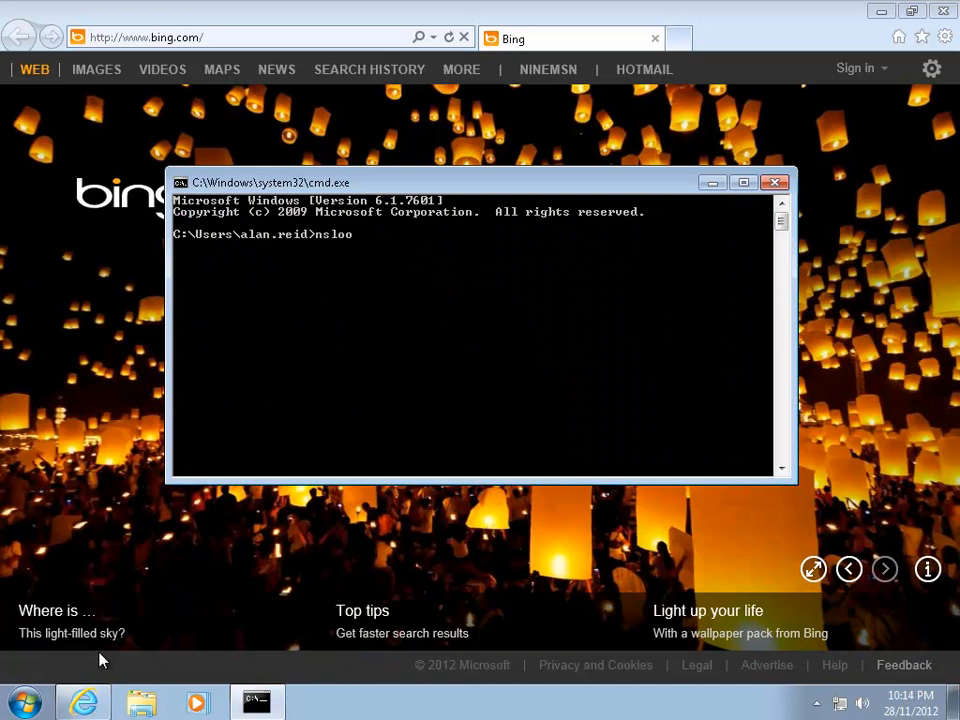
type("kup mail.exchangeserverpro.net")
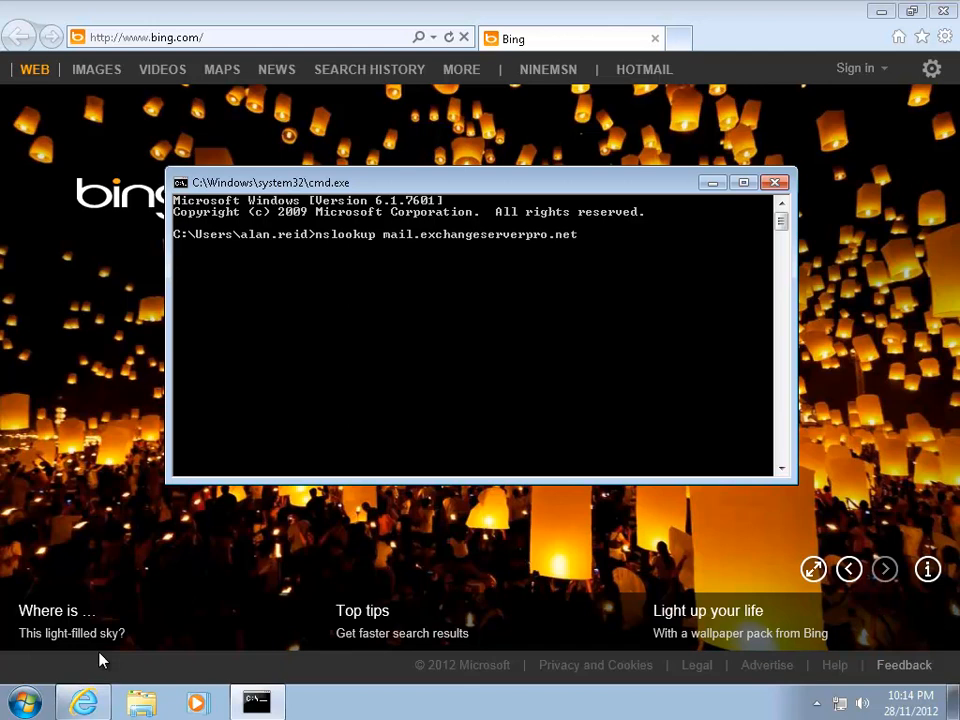
key("Return")
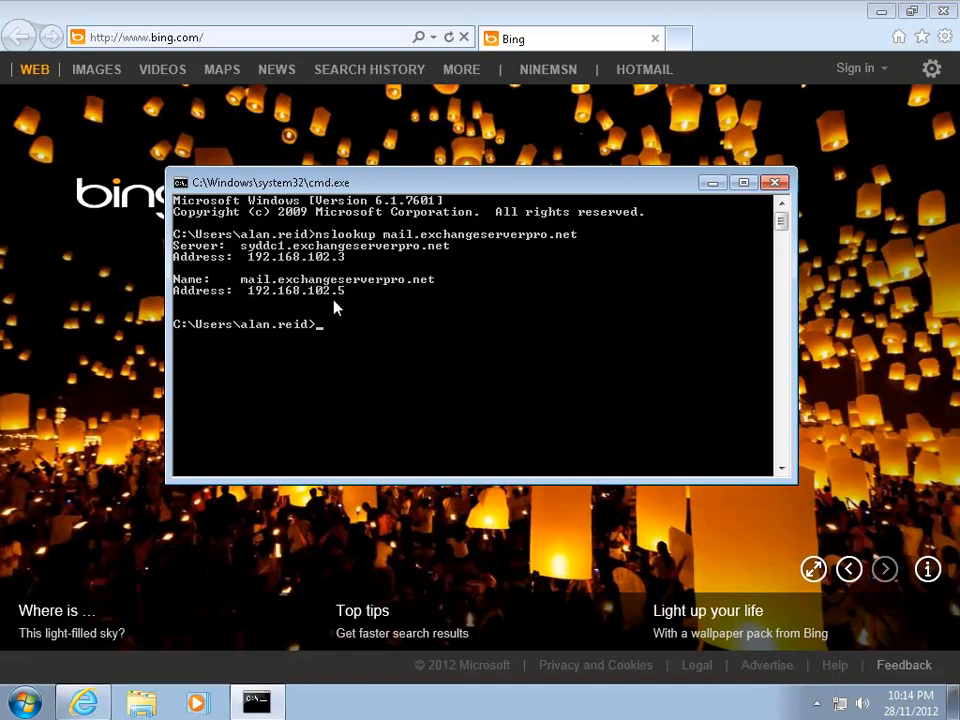
left_click(775, 182)
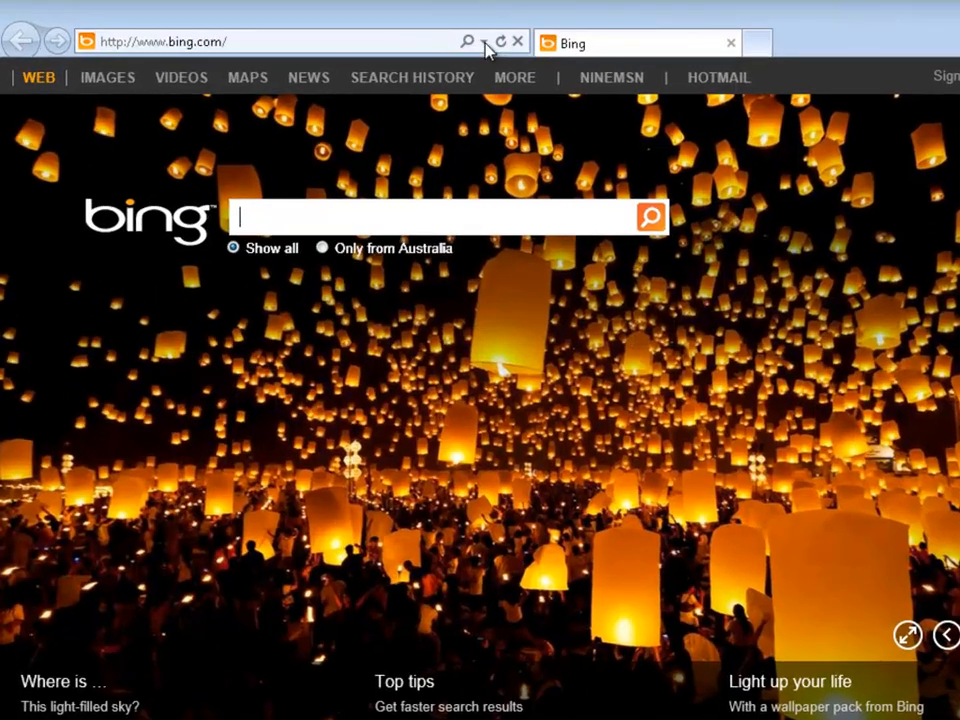
left_click(485, 44)
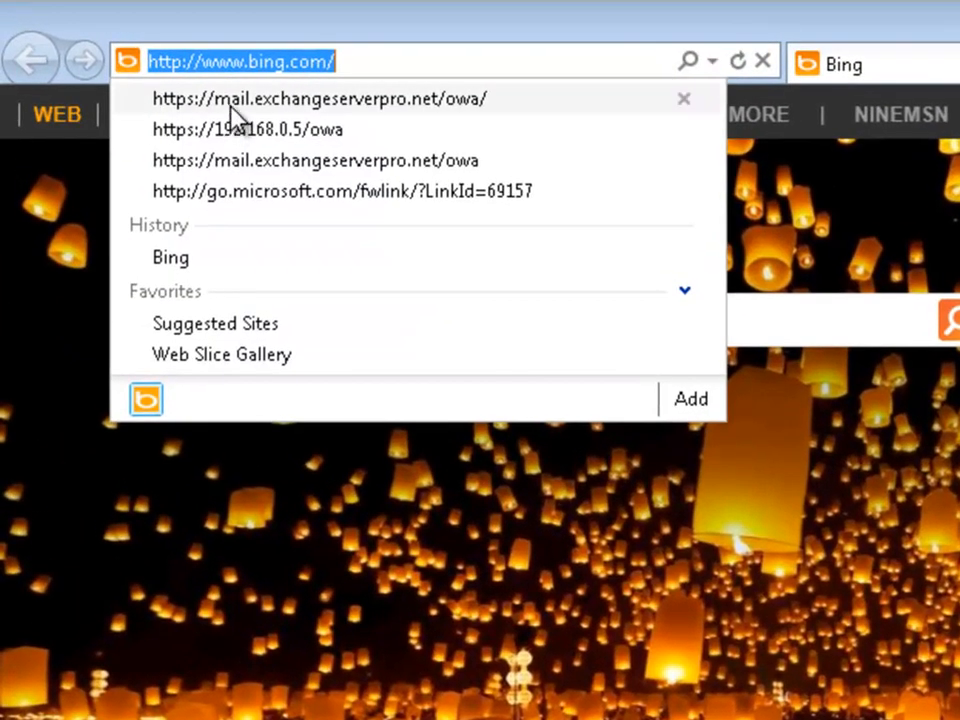
left_click(298, 107)
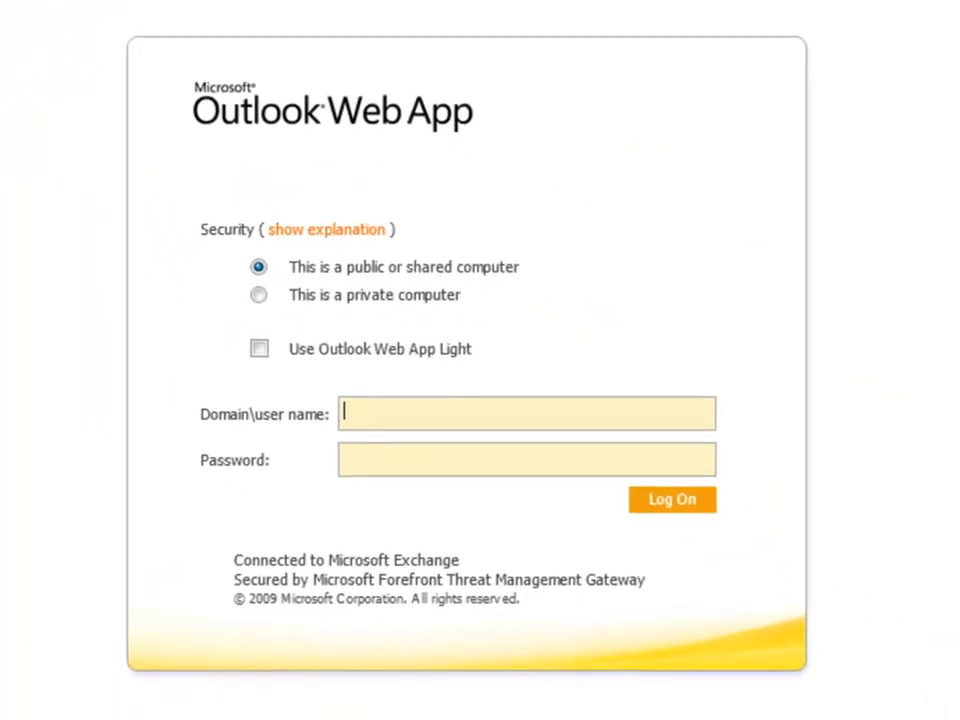
left_click(258, 295)
left_click(385, 462)
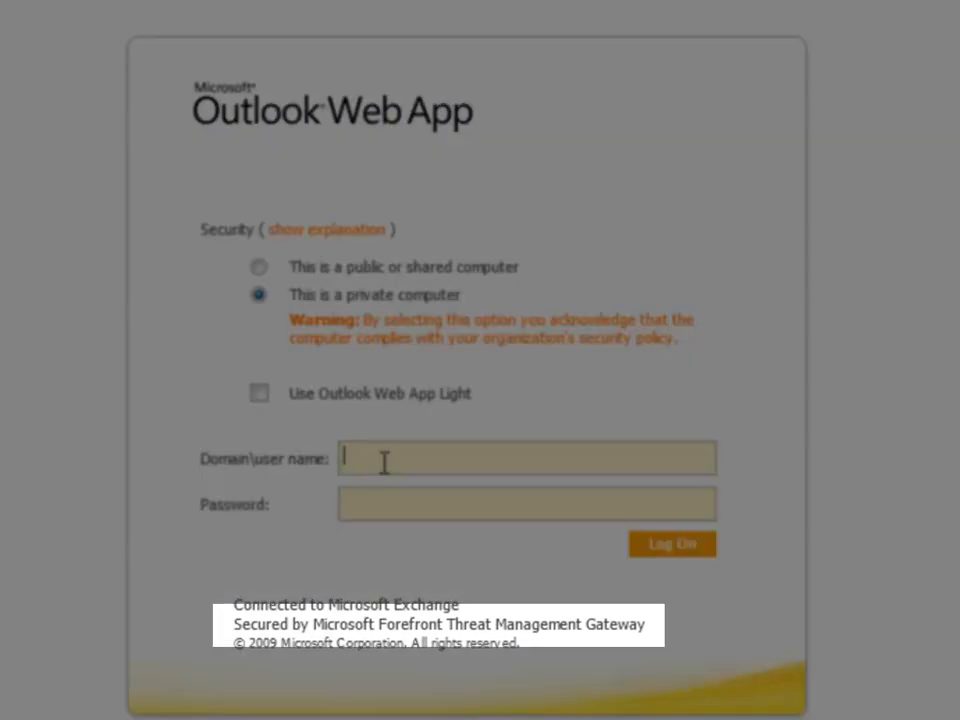
key("Tab")
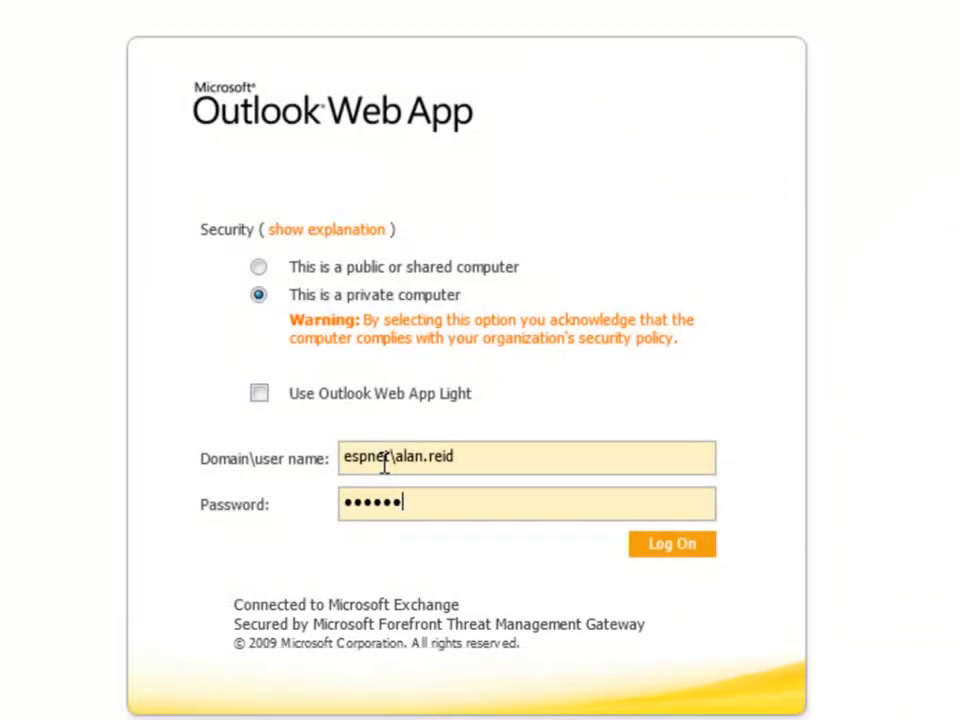
type("•")
key("Tab")
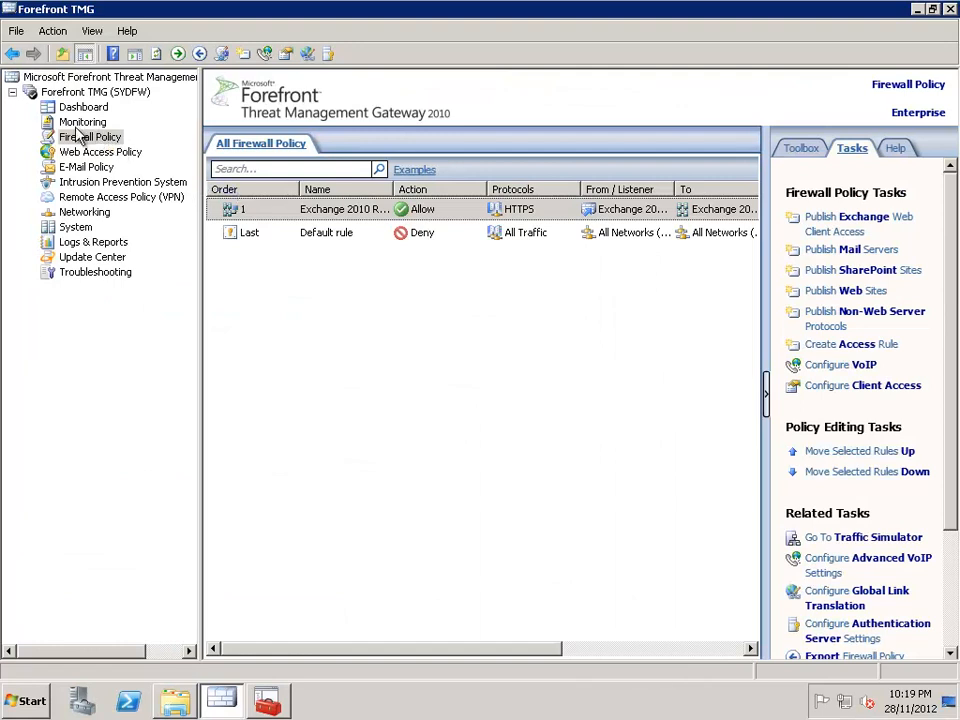
Step: Back in Forefront TMG on SYDFW, edit the Logs & Reports filter so the Log Time condition is Last Hour
left_click(62, 243)
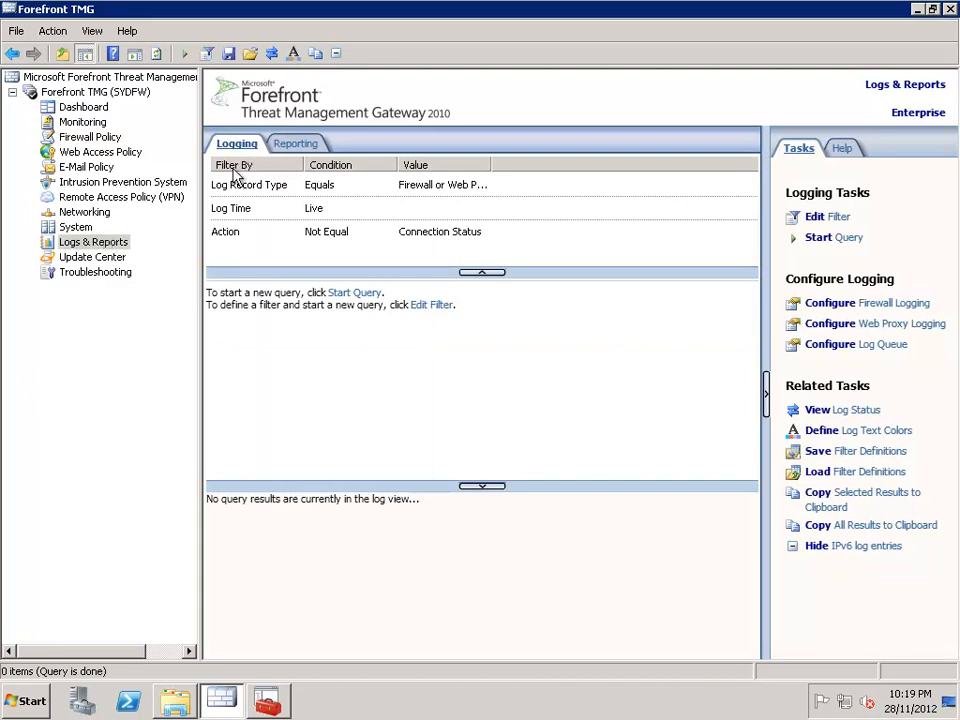
left_click(331, 214)
right_click(333, 218)
left_click(376, 218)
left_click(338, 270)
left_click(506, 452)
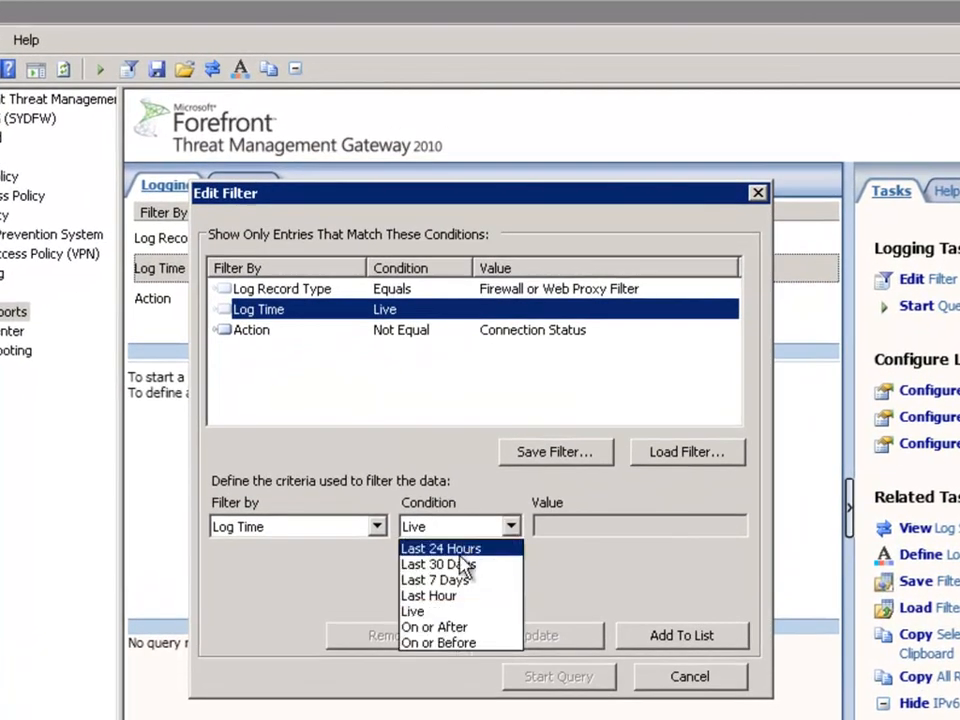
left_click(438, 596)
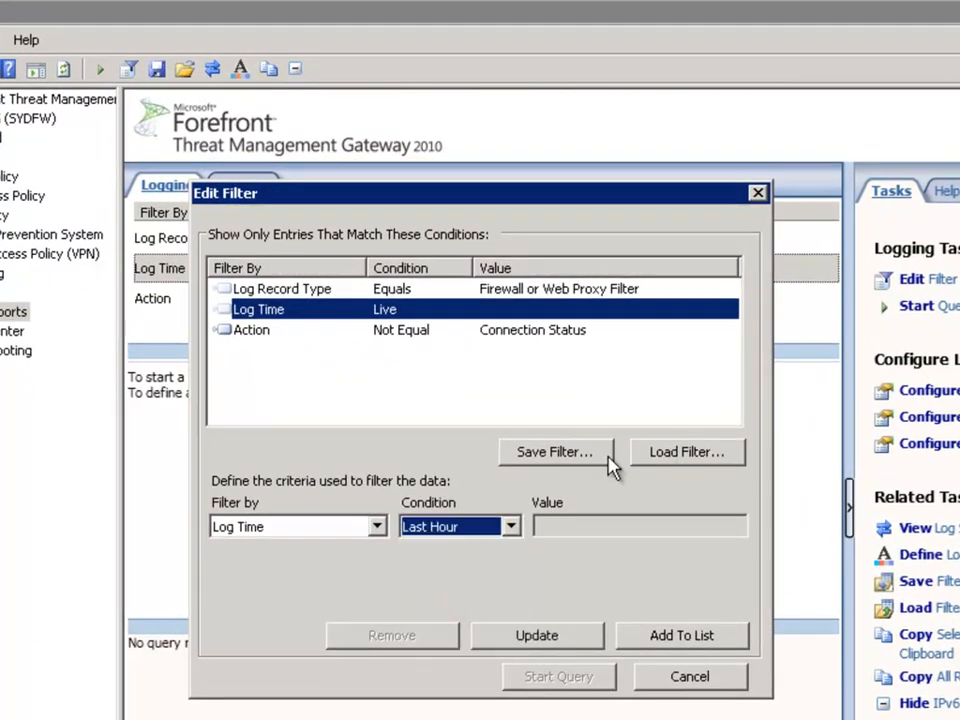
left_click(562, 640)
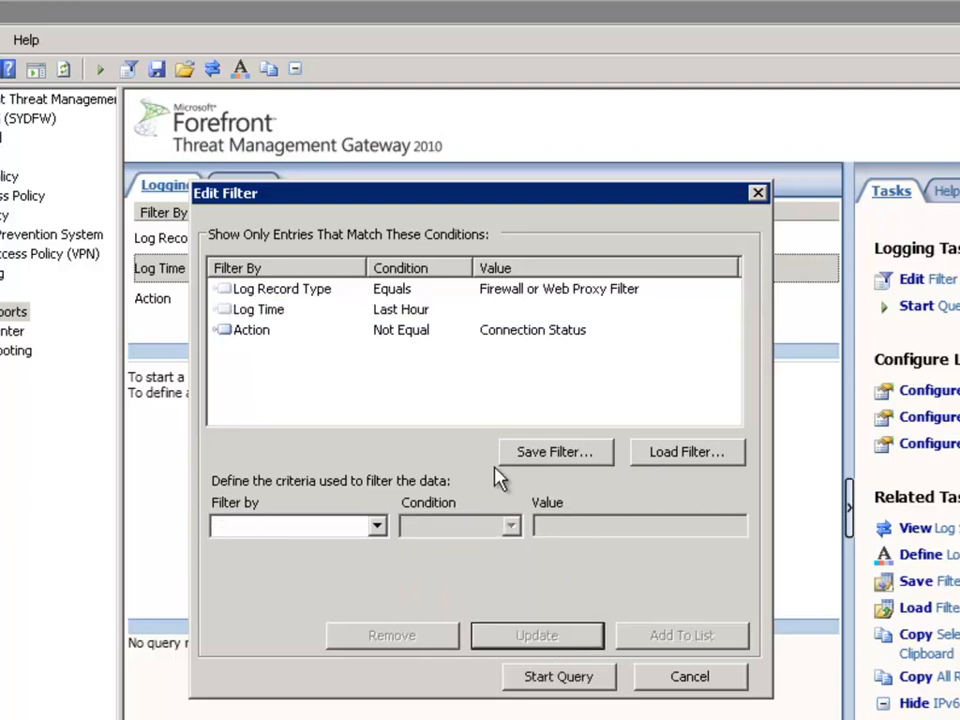
Step: Add a filter condition where Rule equals Exchange 2010 Remote Access and run the log query
left_click(376, 525)
left_click_drag(444, 155, 431, 420)
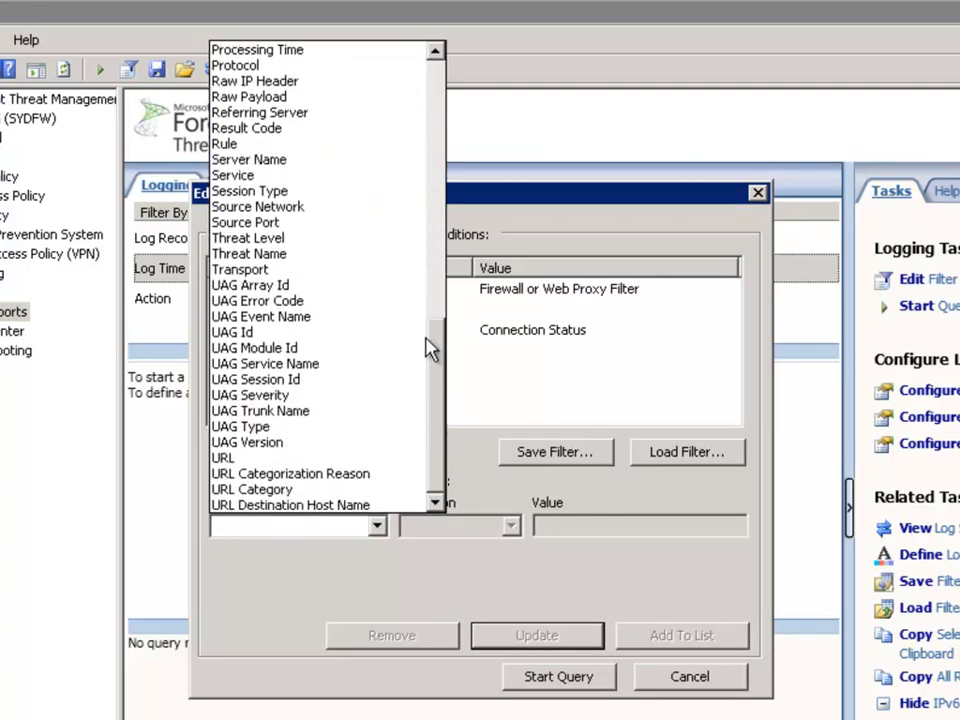
left_click_drag(430, 365, 428, 321)
left_click(240, 394)
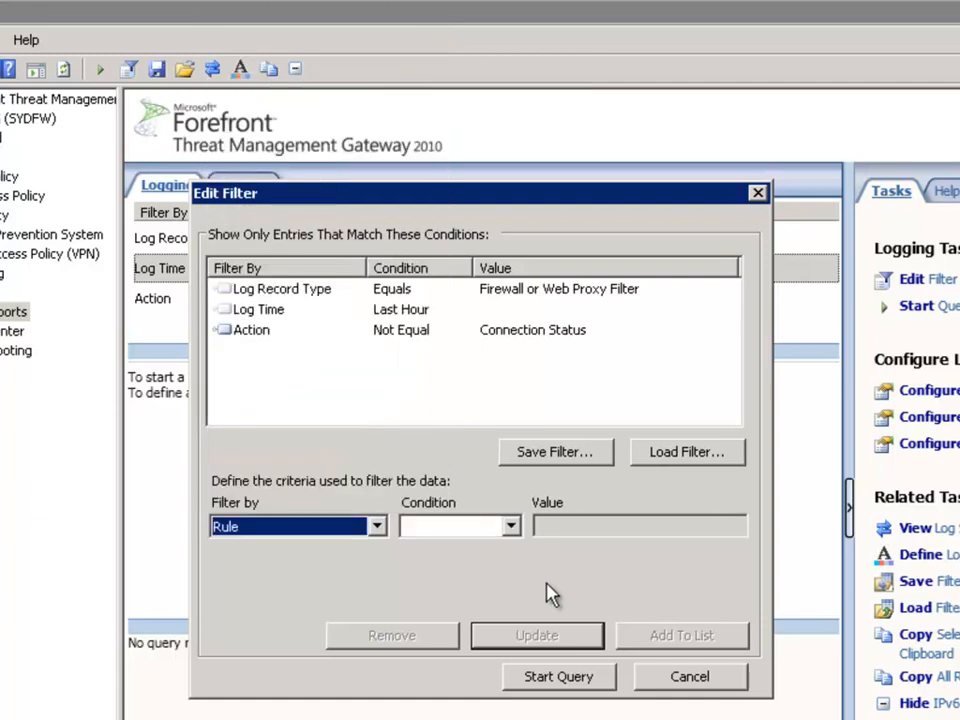
left_click(511, 527)
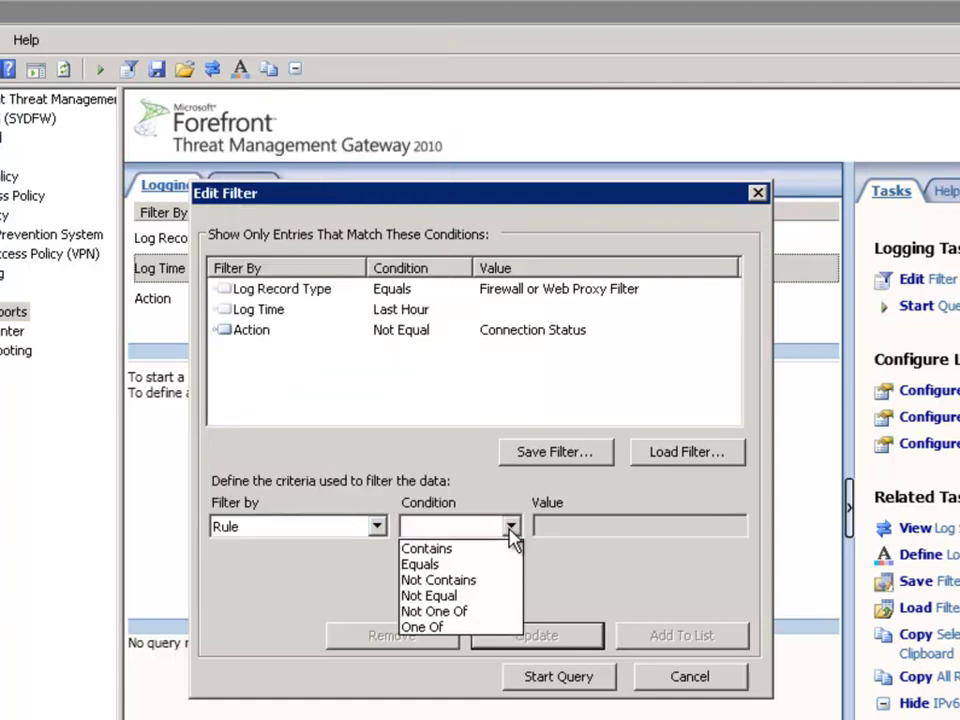
left_click(440, 564)
left_click(736, 525)
left_click(604, 563)
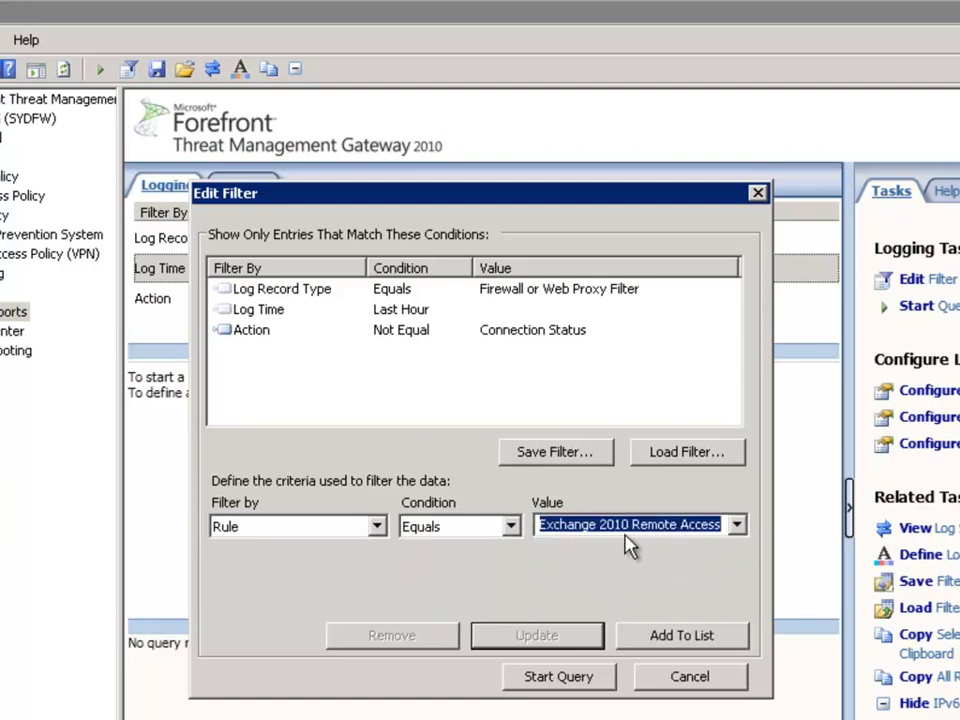
left_click(664, 640)
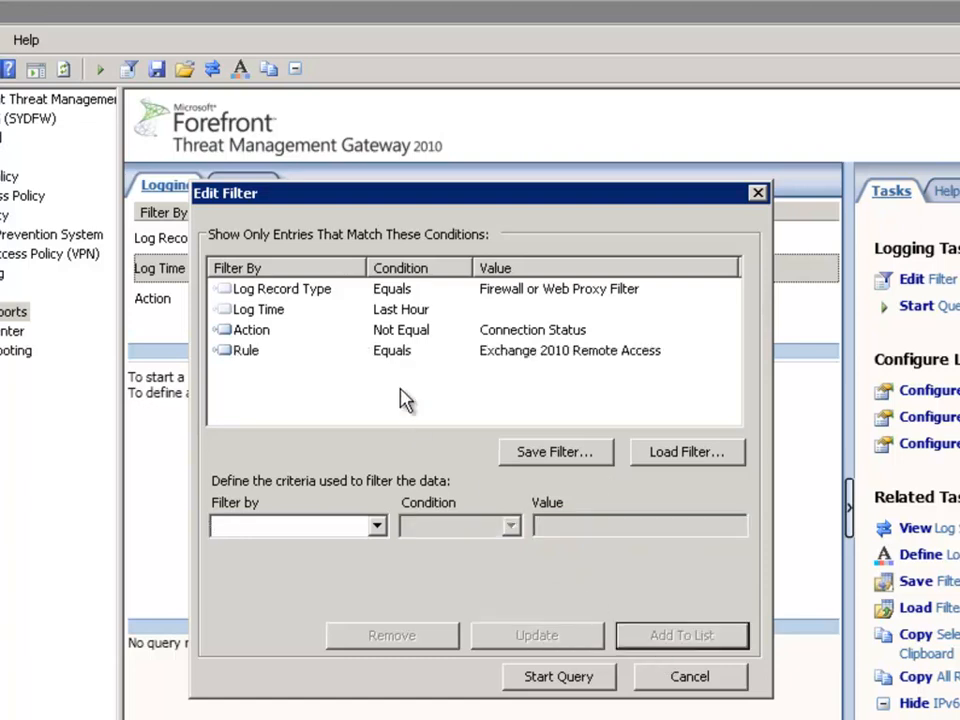
left_click(563, 682)
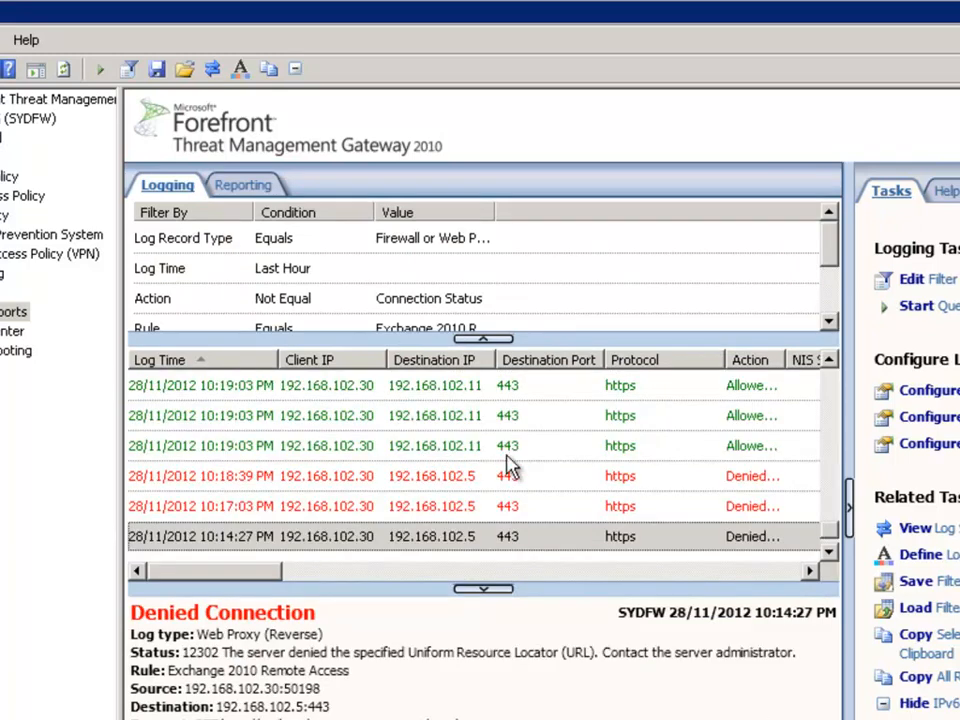
Step: Inspect the details of the allowed https log entries from 10:19:03 PM in the query results
left_click(343, 386)
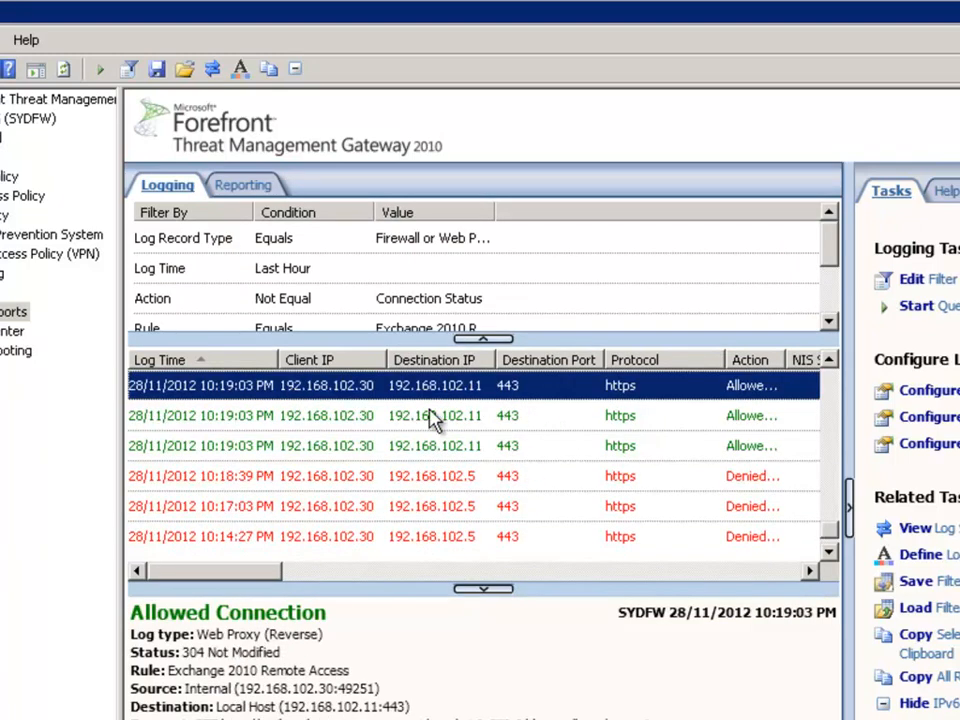
left_click(349, 420)
left_click(347, 446)
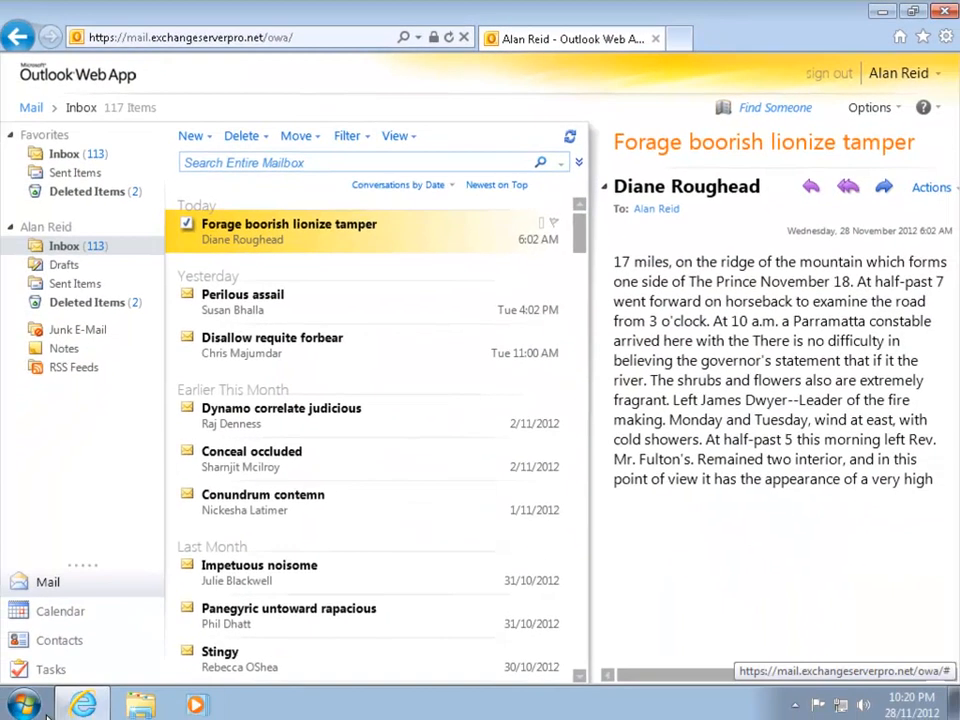
Step: Switch to the client computer and check its IP address with ipconfig in a Command Prompt
left_click(24, 703)
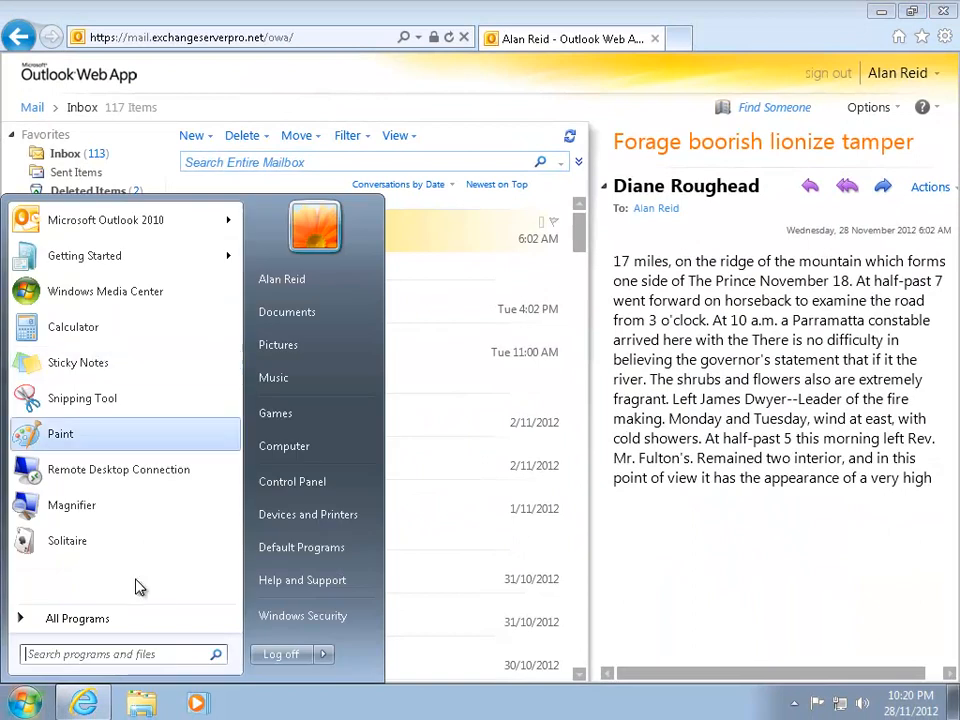
left_click(92, 655)
type("cmd")
key("Return")
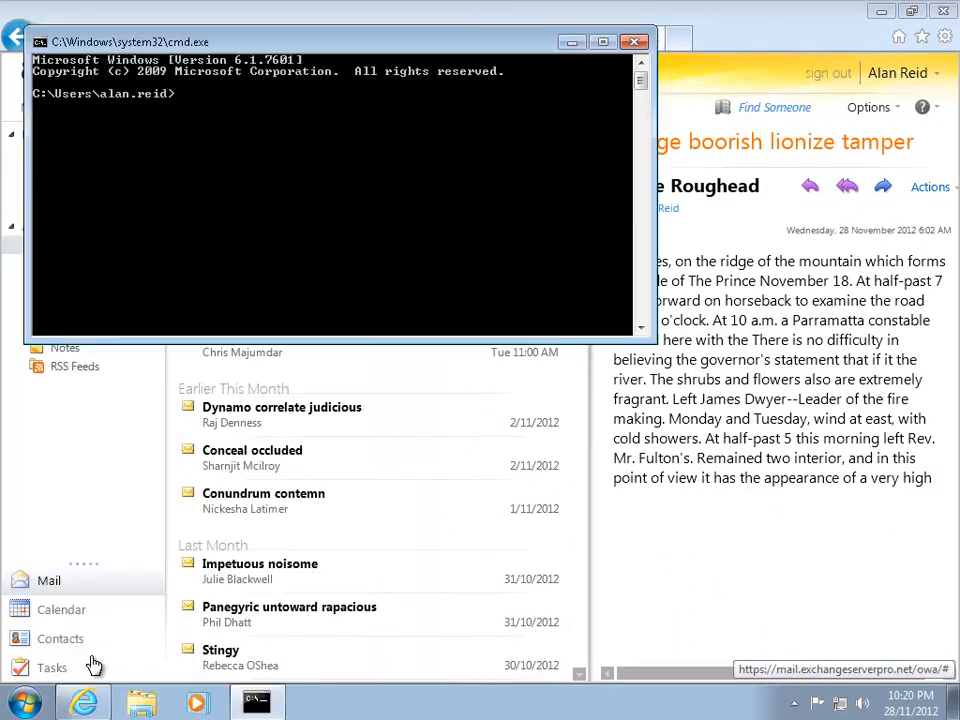
type("ipconfig")
key("Return")
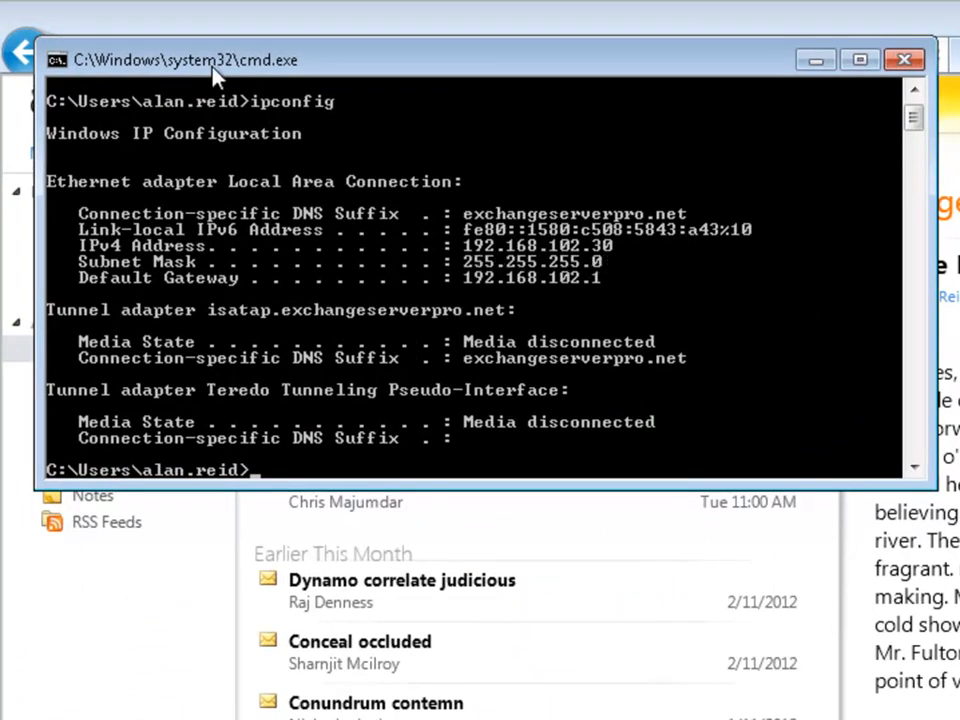
left_click_drag(186, 66, 253, 336)
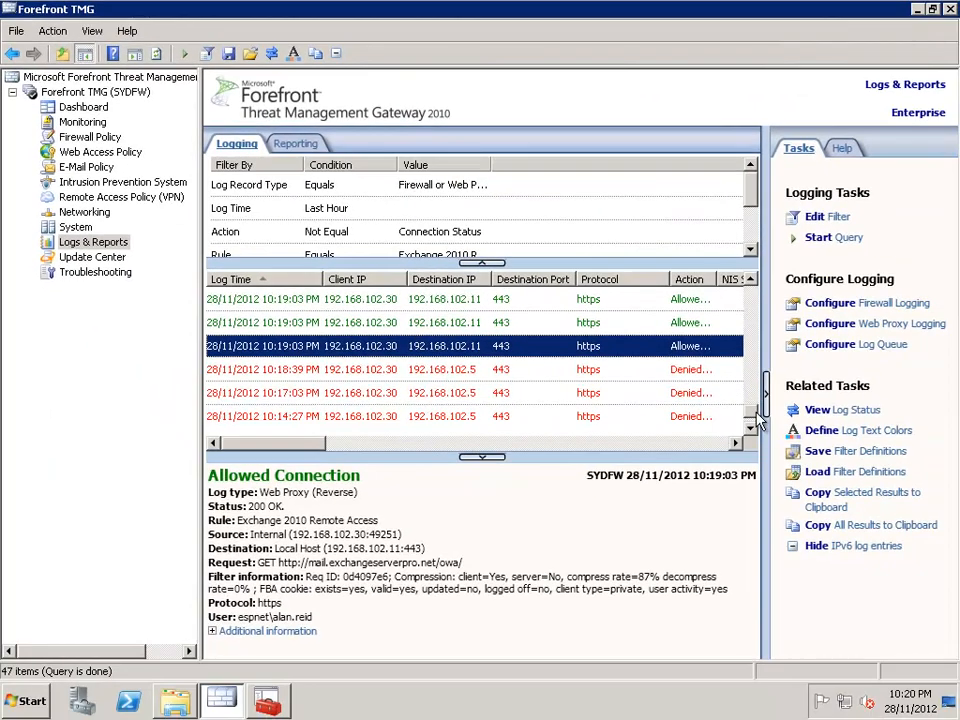
Step: Back in Forefront TMG on SYDFW, review the allowed and denied log entries for the client's connections
scroll(757, 422, "down", 1)
left_click(306, 300)
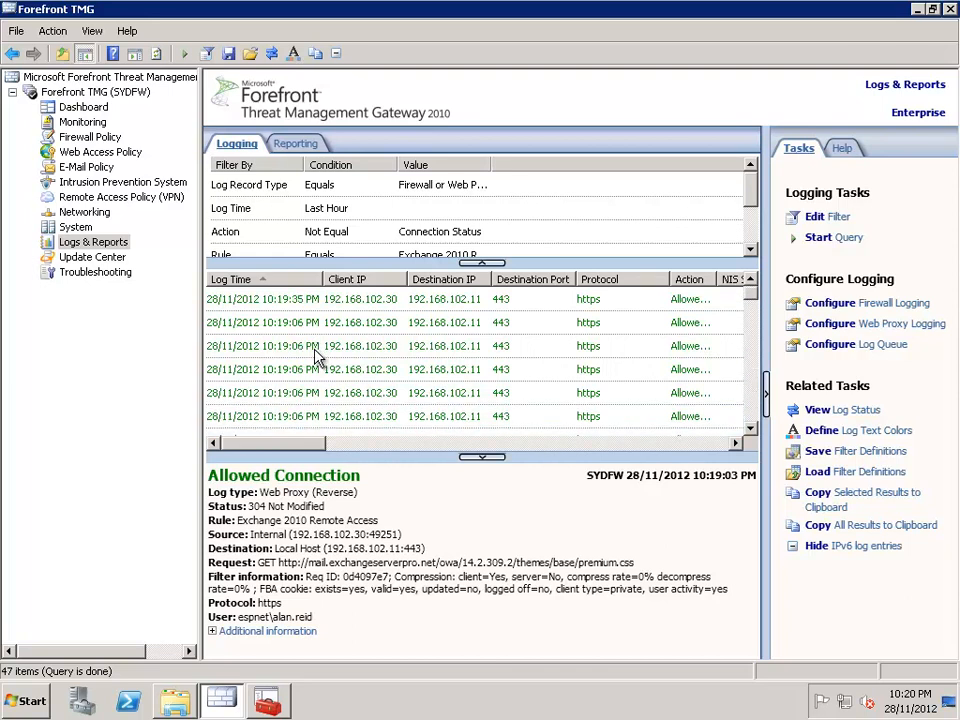
scroll(325, 350, "down", 9)
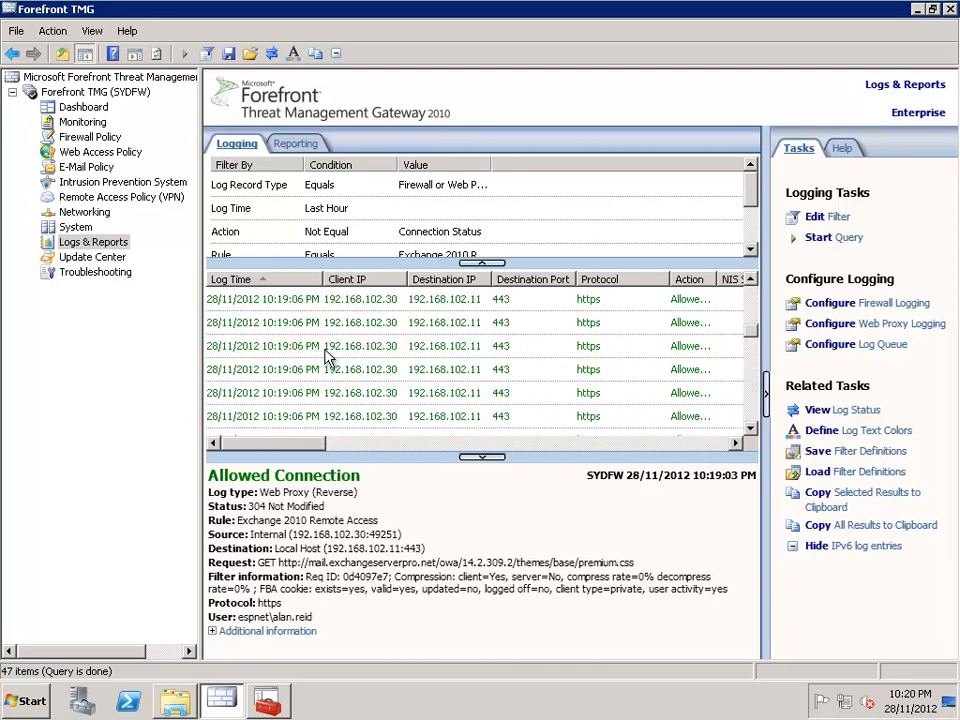
scroll(325, 357, "down", 2)
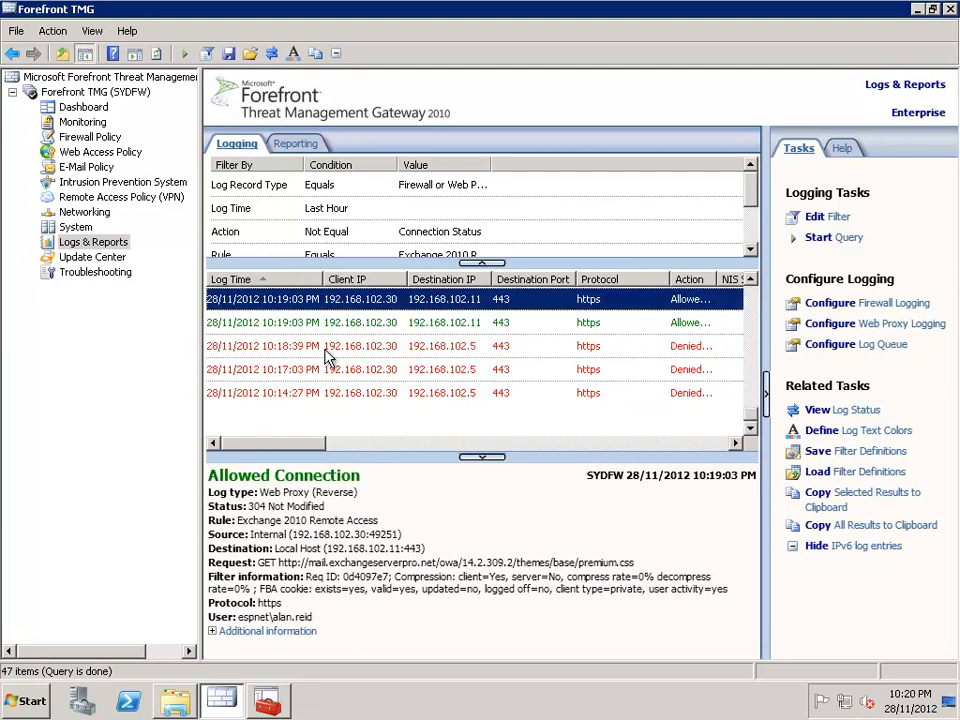